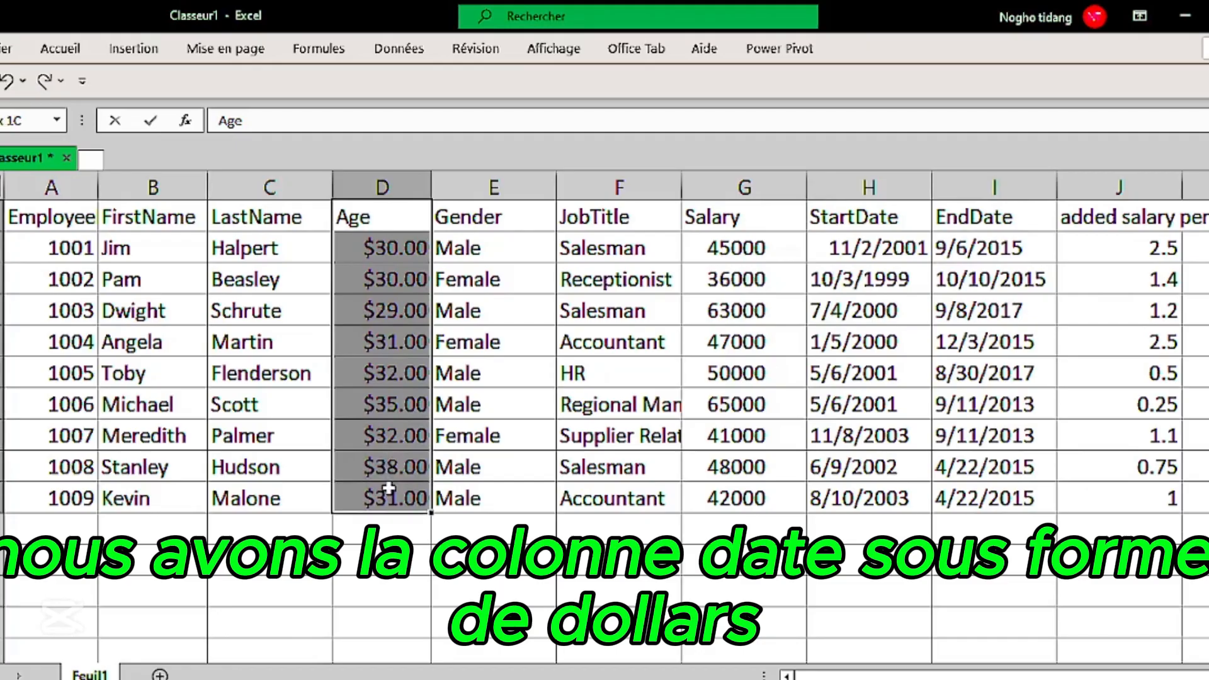
# - Check which number formats are applied to the Salary and EndDate columns
pyautogui.scroll(2, 390, 489)
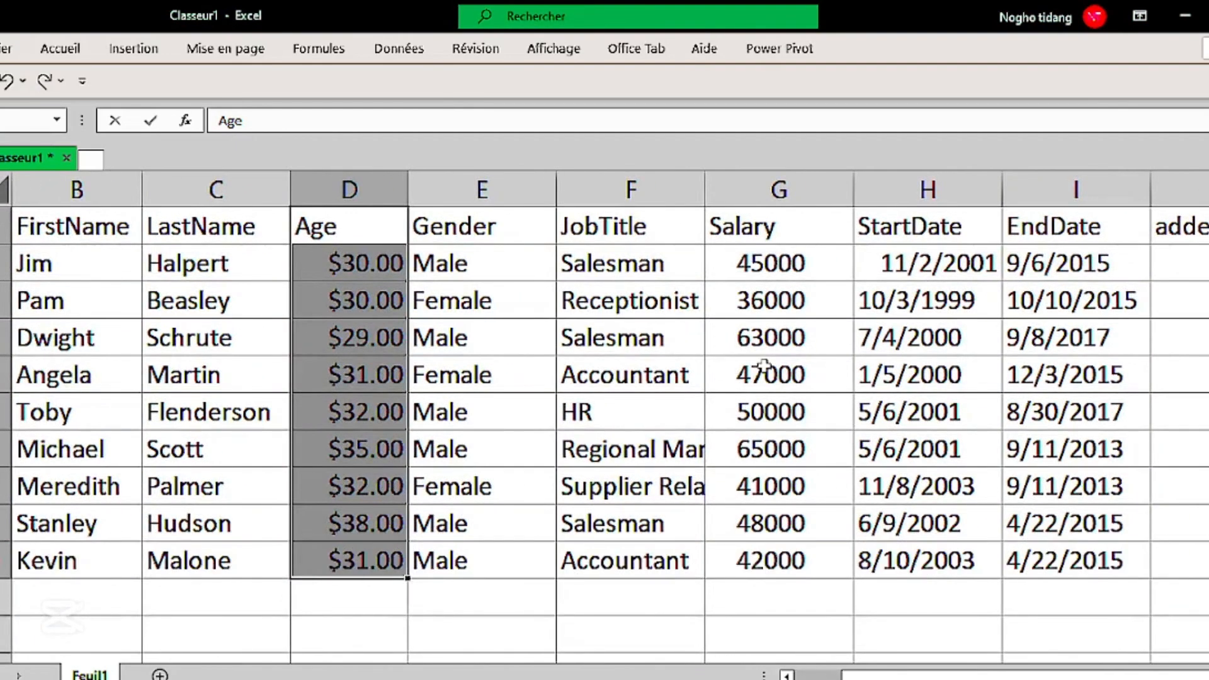
pyautogui.click(773, 268)
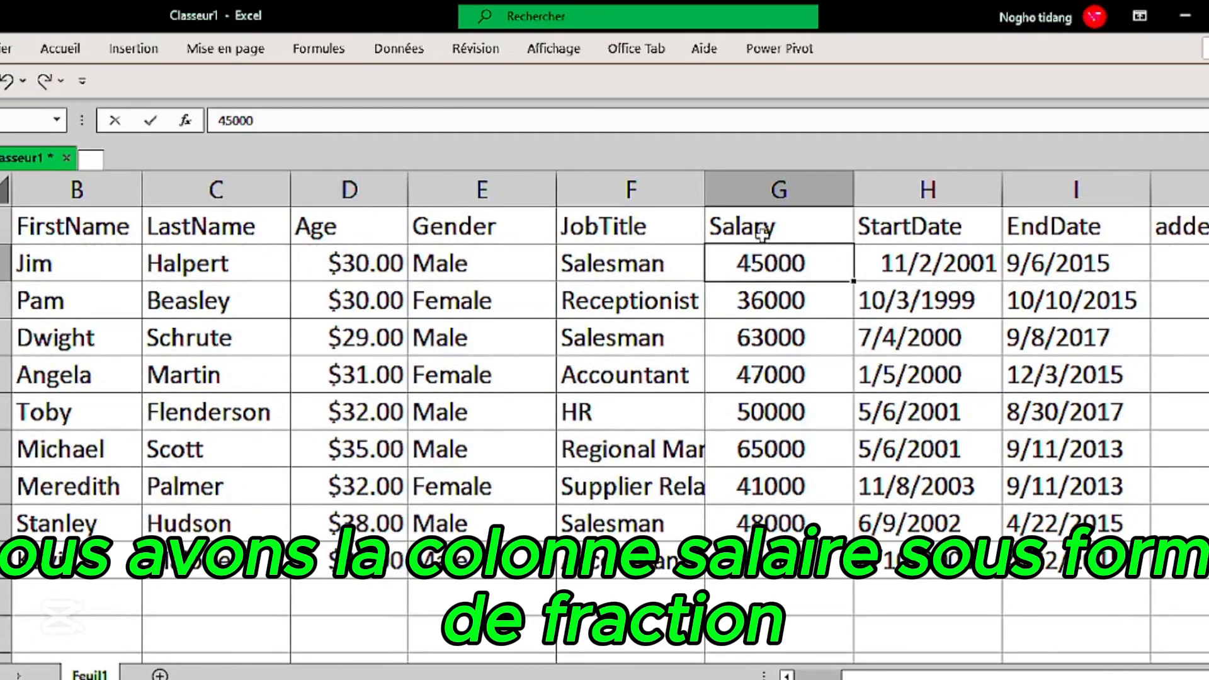
pyautogui.moveTo(767, 238); pyautogui.dragTo(787, 563)
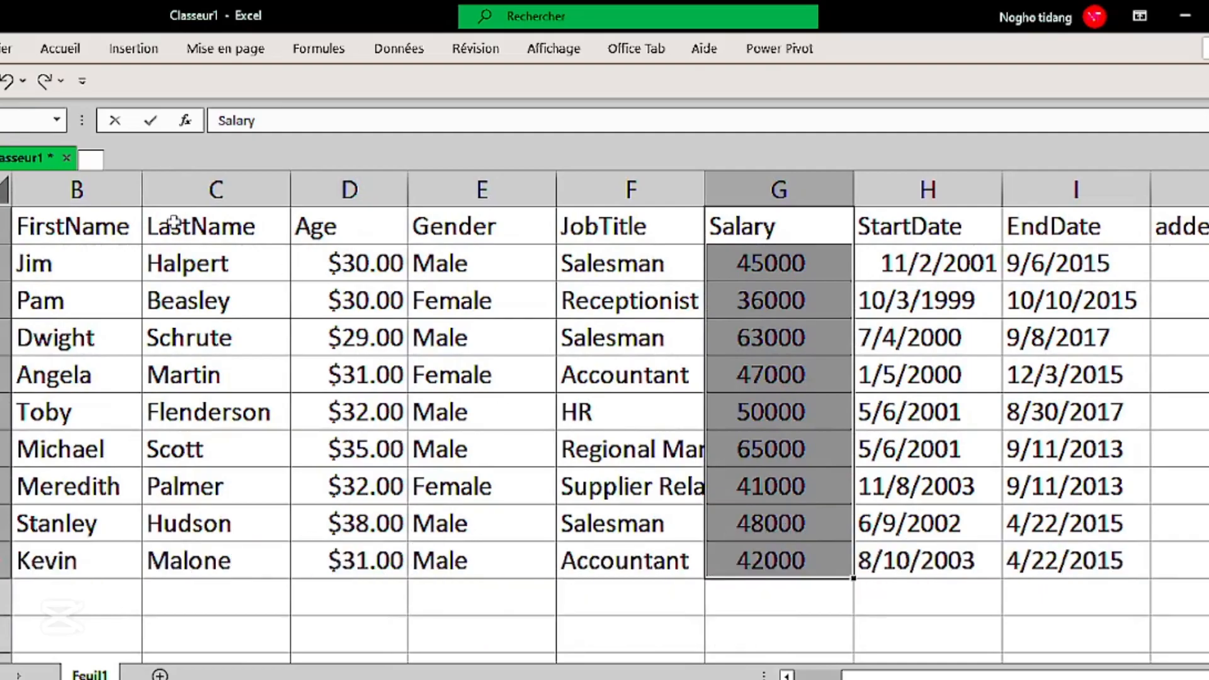
pyautogui.click(63, 51)
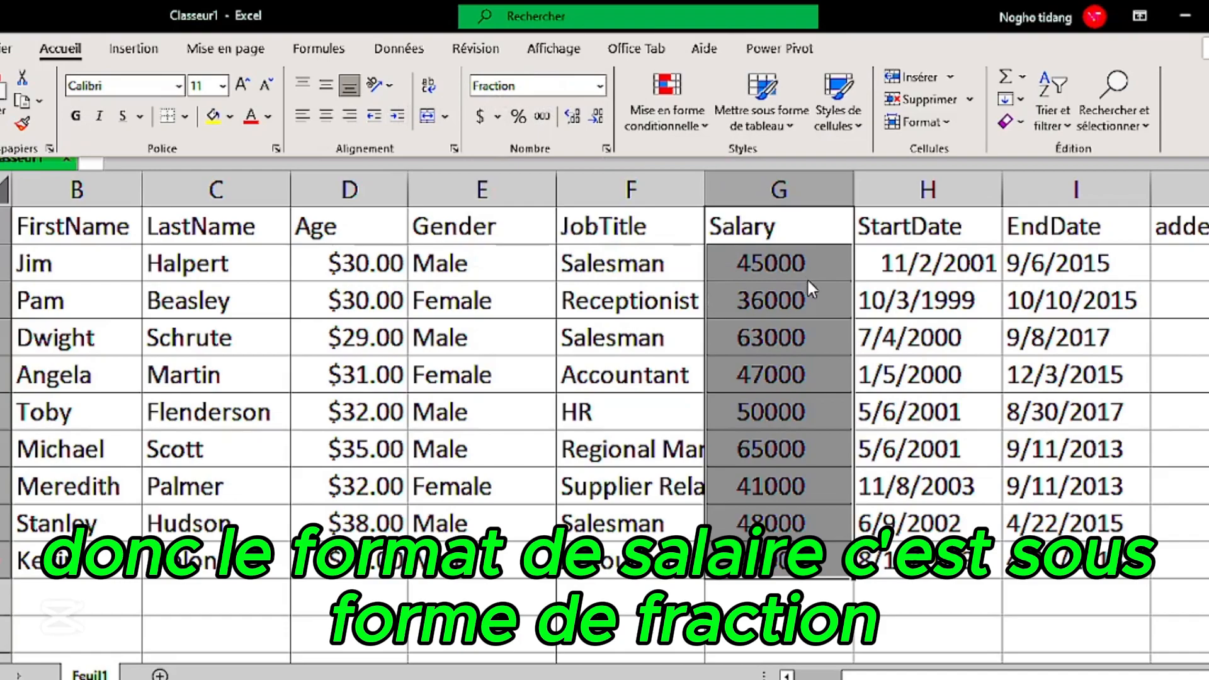
pyautogui.click(1090, 278)
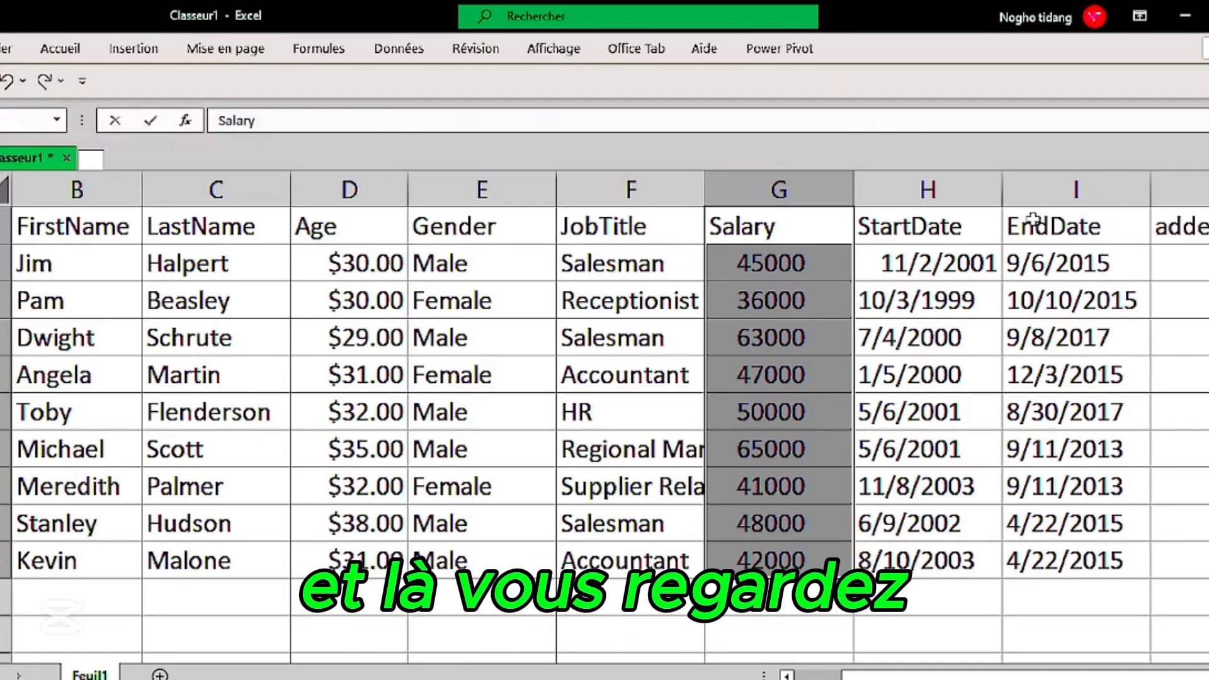
pyautogui.moveTo(1033, 219); pyautogui.dragTo(1036, 561)
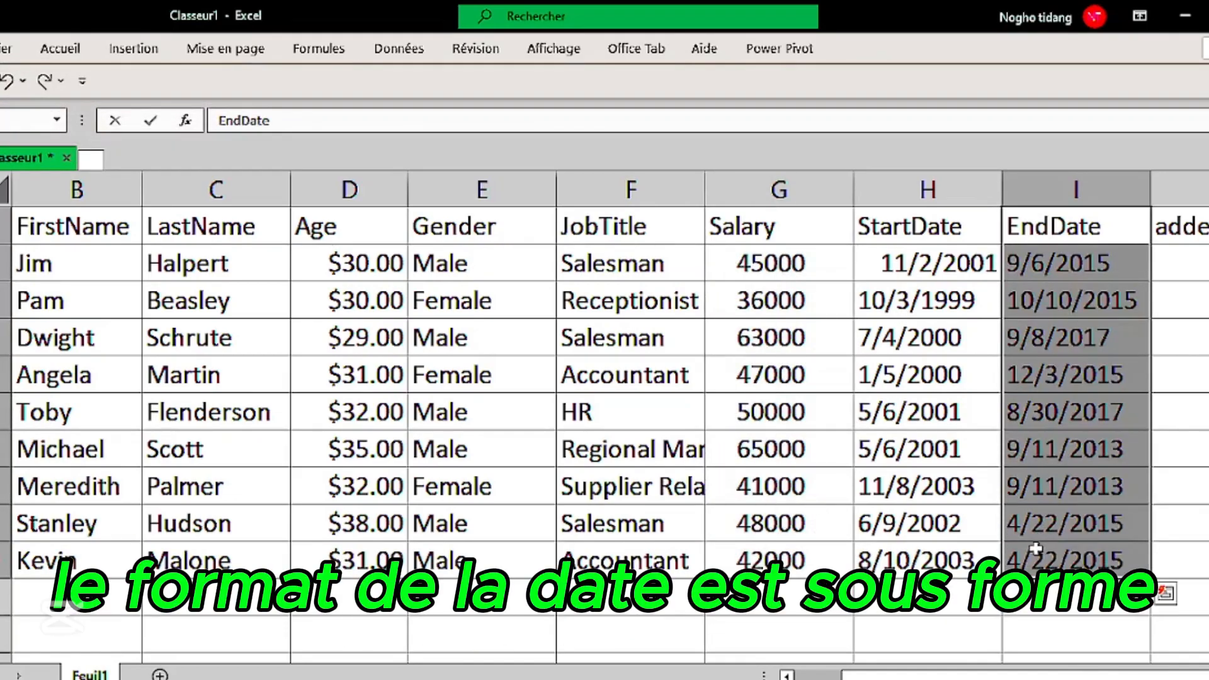
pyautogui.click(61, 50)
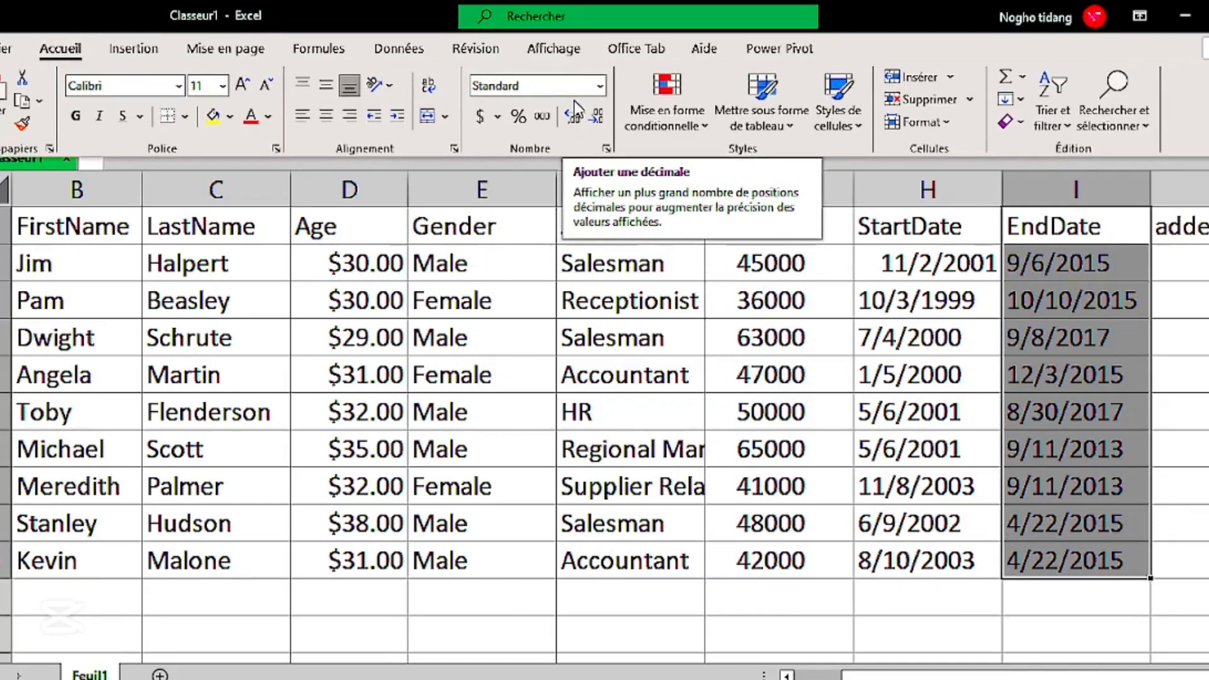
pyautogui.click(720, 333)
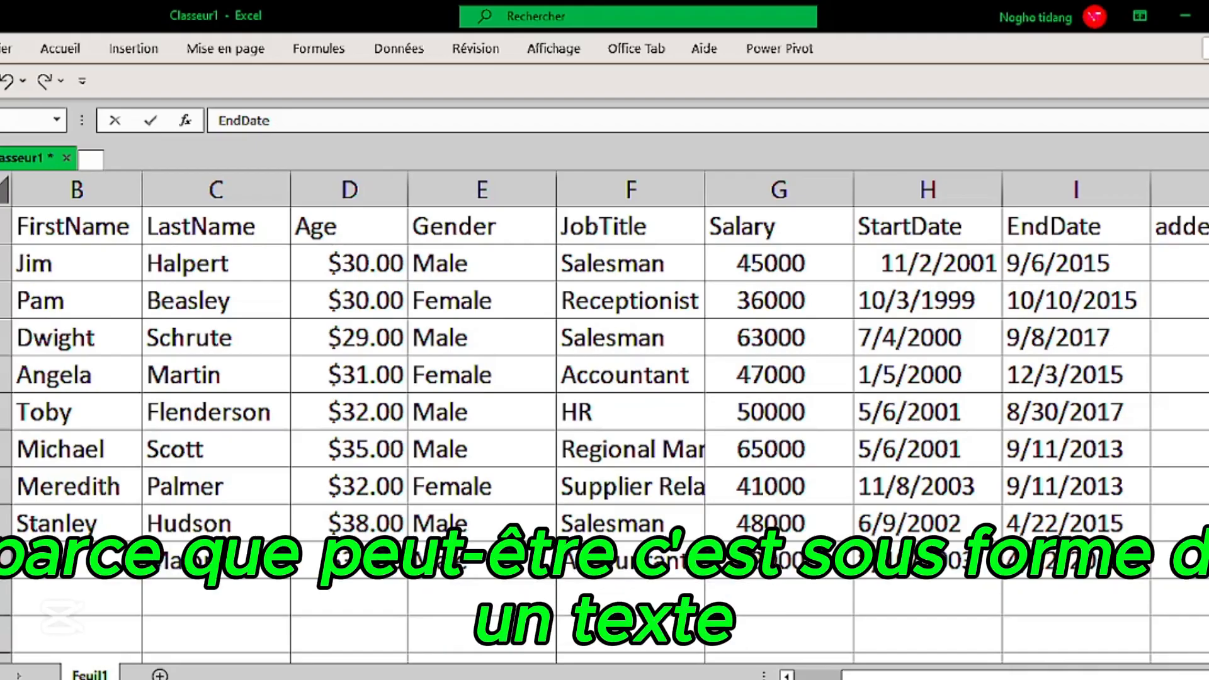
# - Set the number format of the whole FirstName column to Texte and check the applied format
pyautogui.scroll(-1, 137, 237)
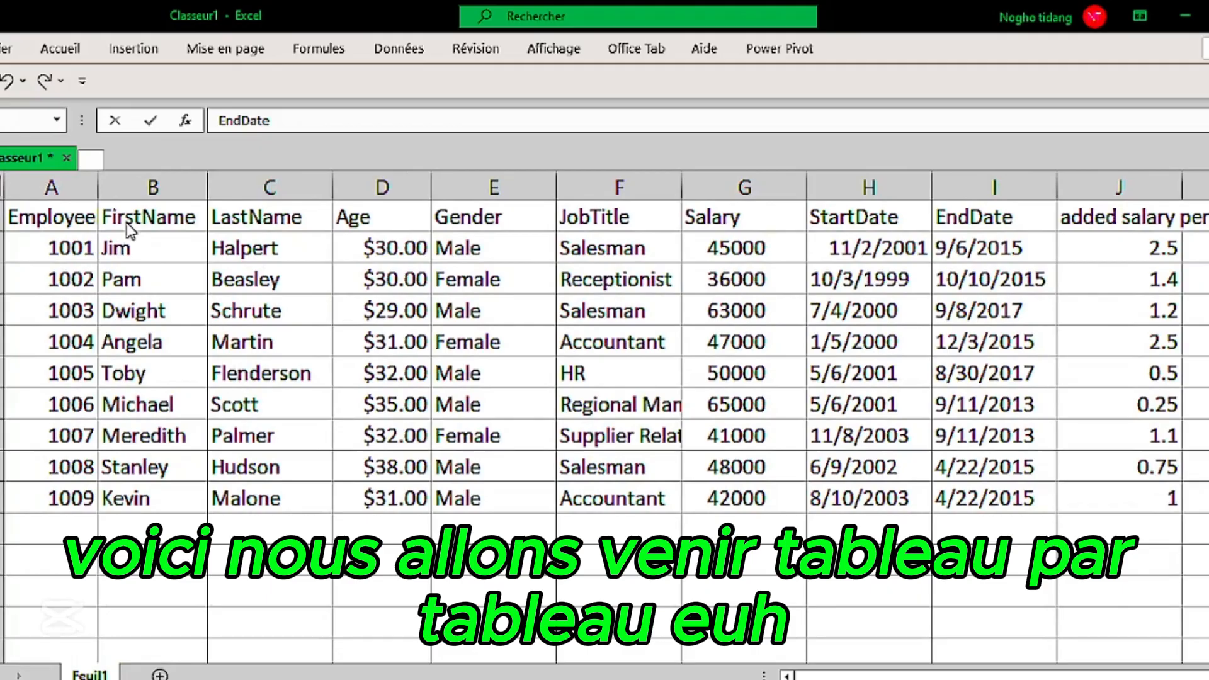
pyautogui.click(166, 196)
pyautogui.click(167, 194)
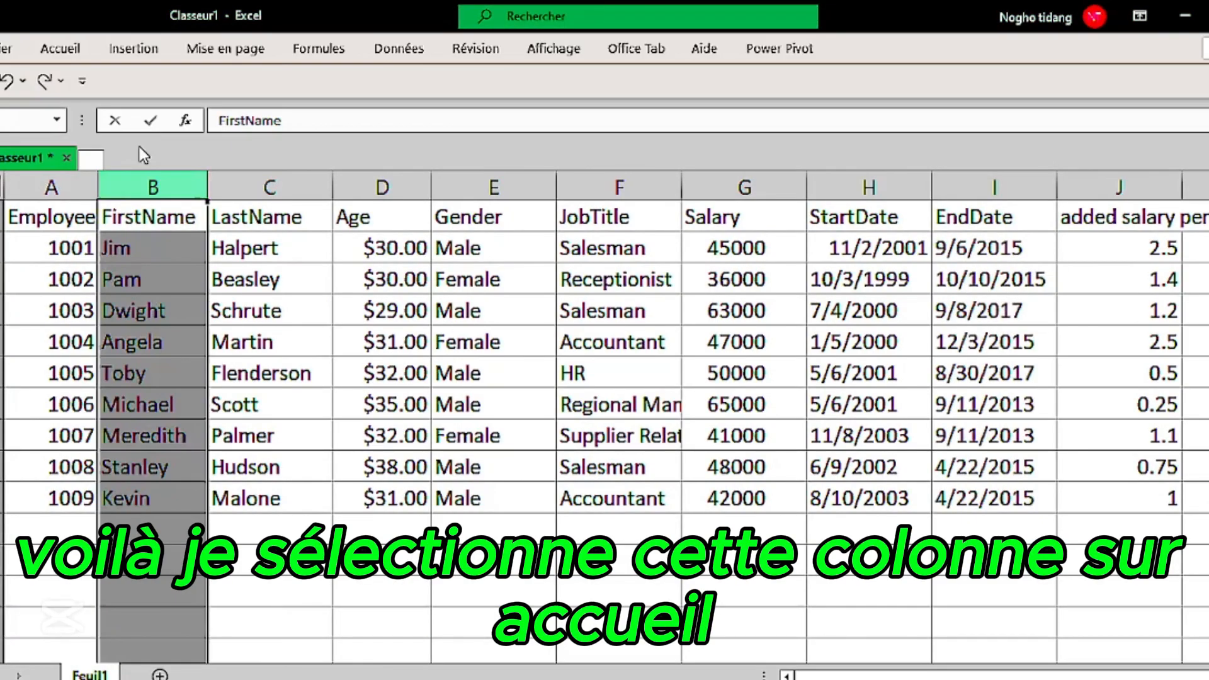
pyautogui.click(63, 48)
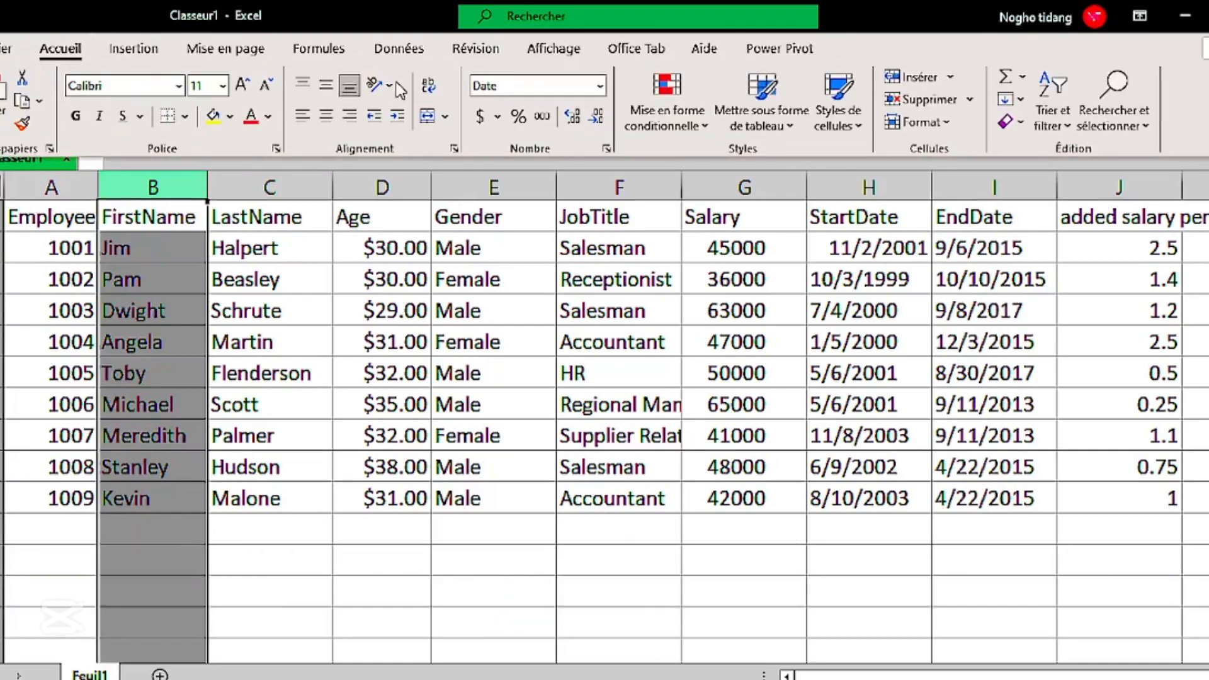
pyautogui.click(595, 90)
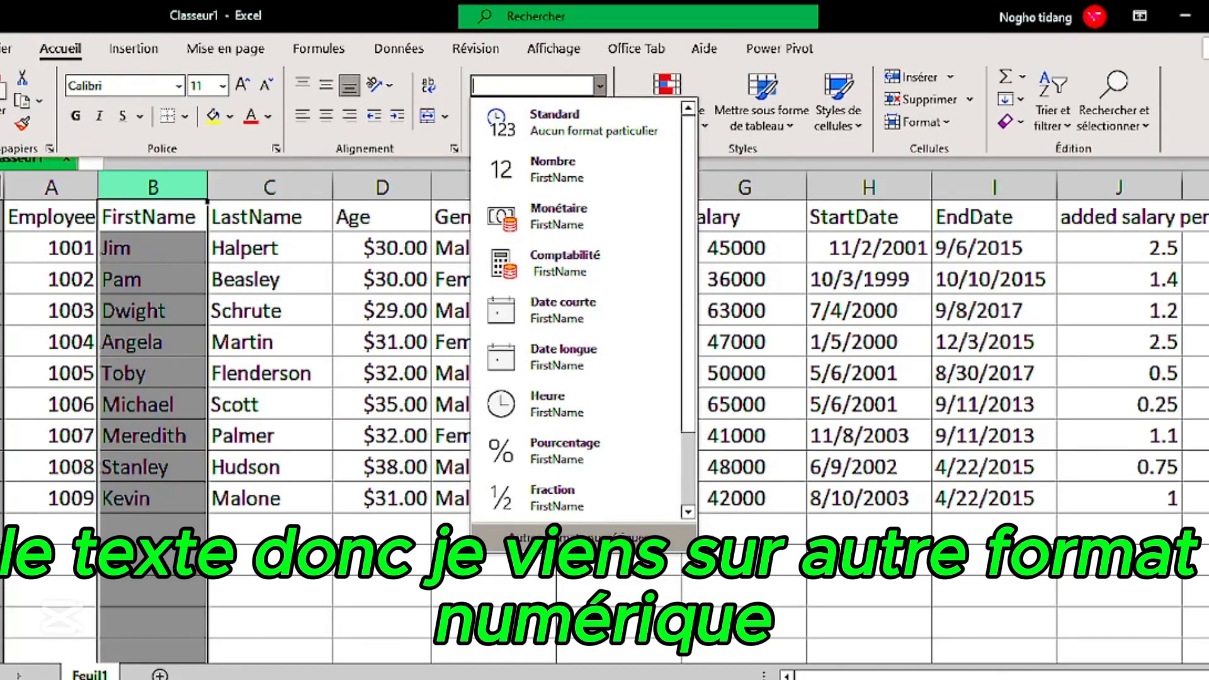
pyautogui.click(573, 538)
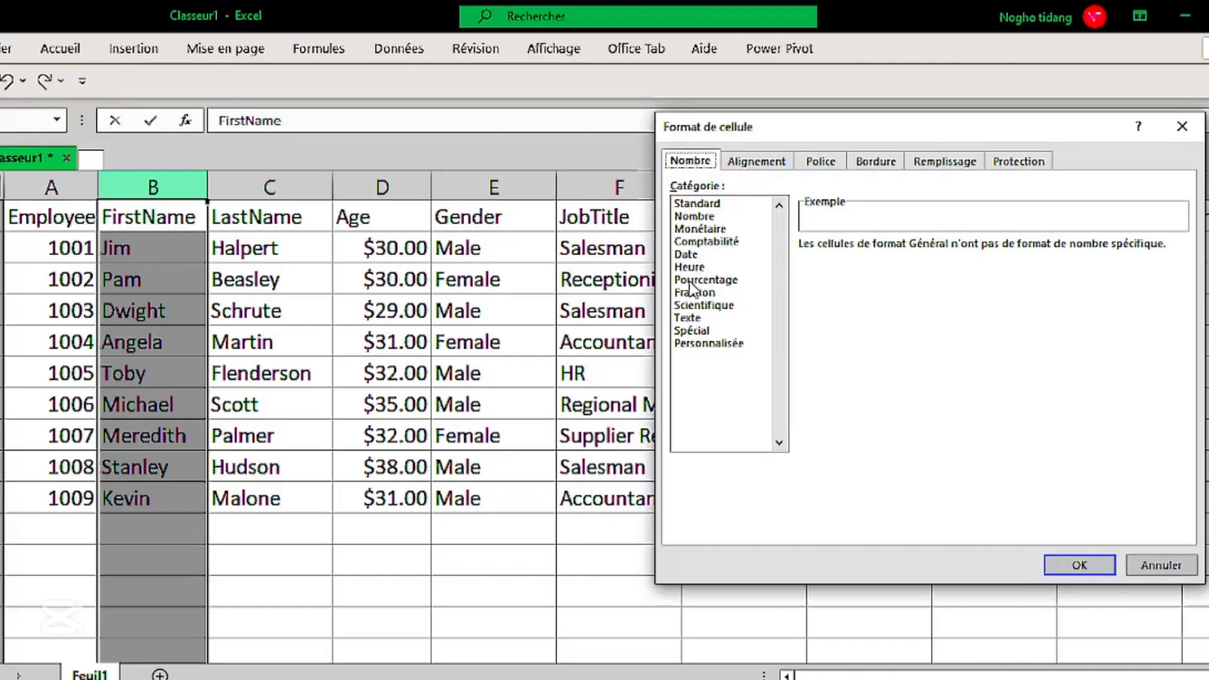
pyautogui.click(690, 318)
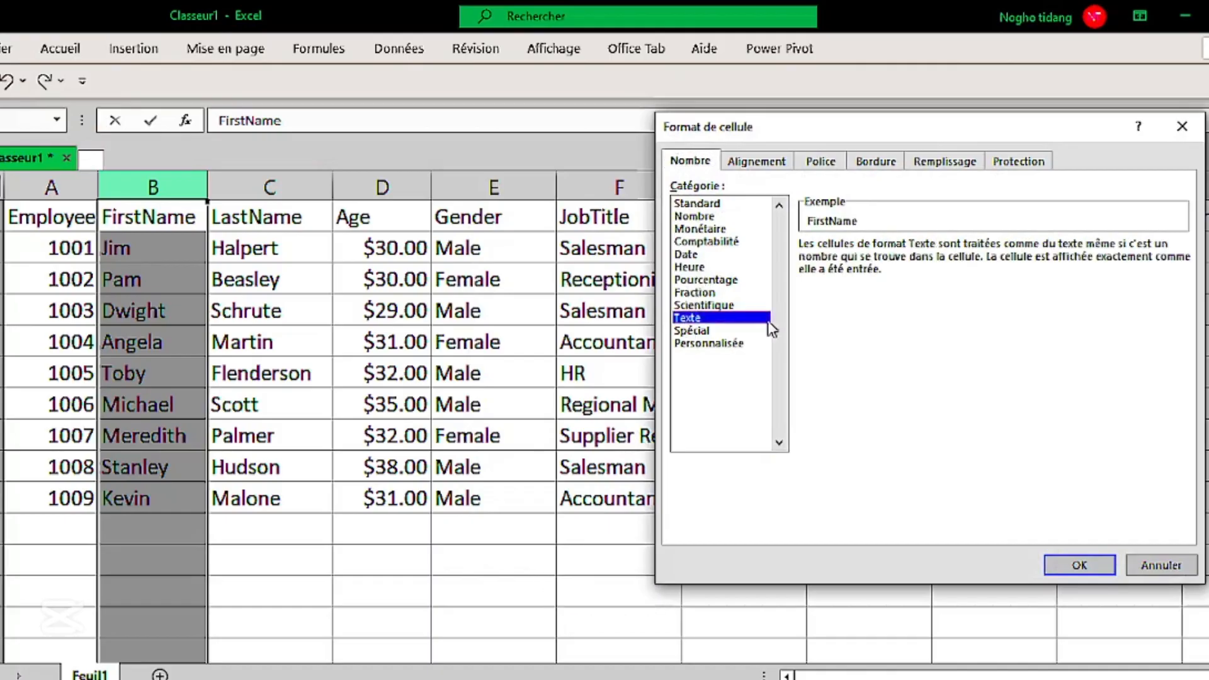
pyautogui.click(1068, 568)
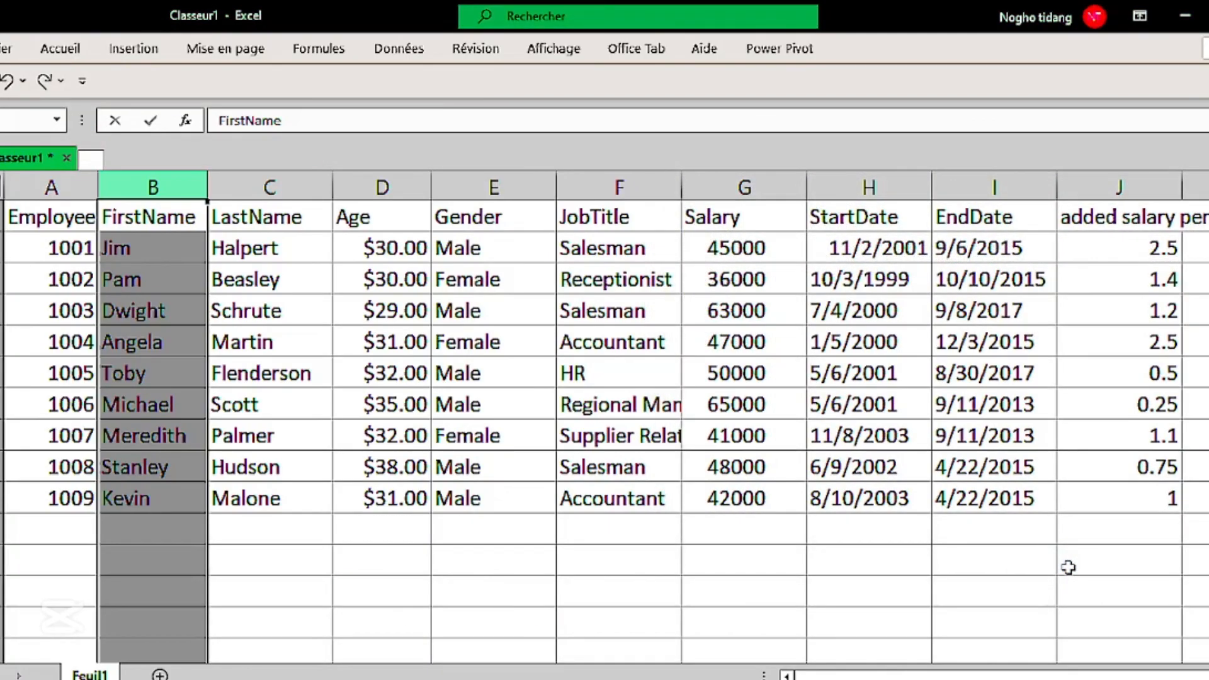
pyautogui.click(66, 53)
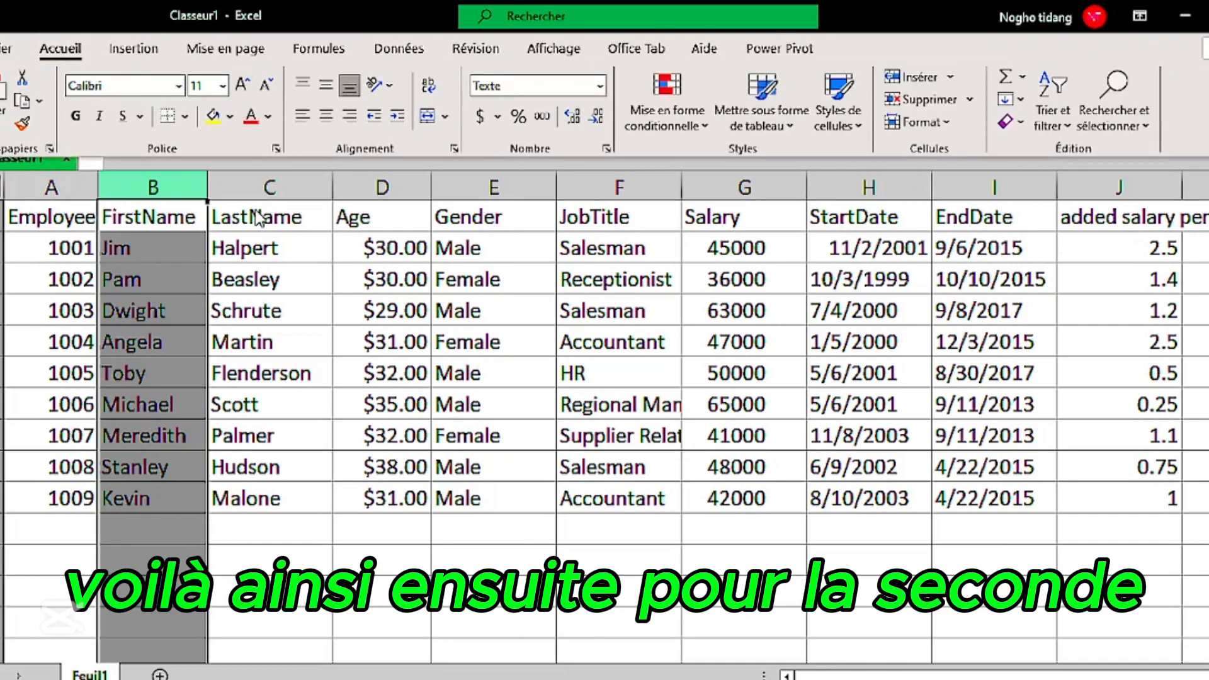
# - Set the number format of the whole LastName column to Texte
pyautogui.click(272, 194)
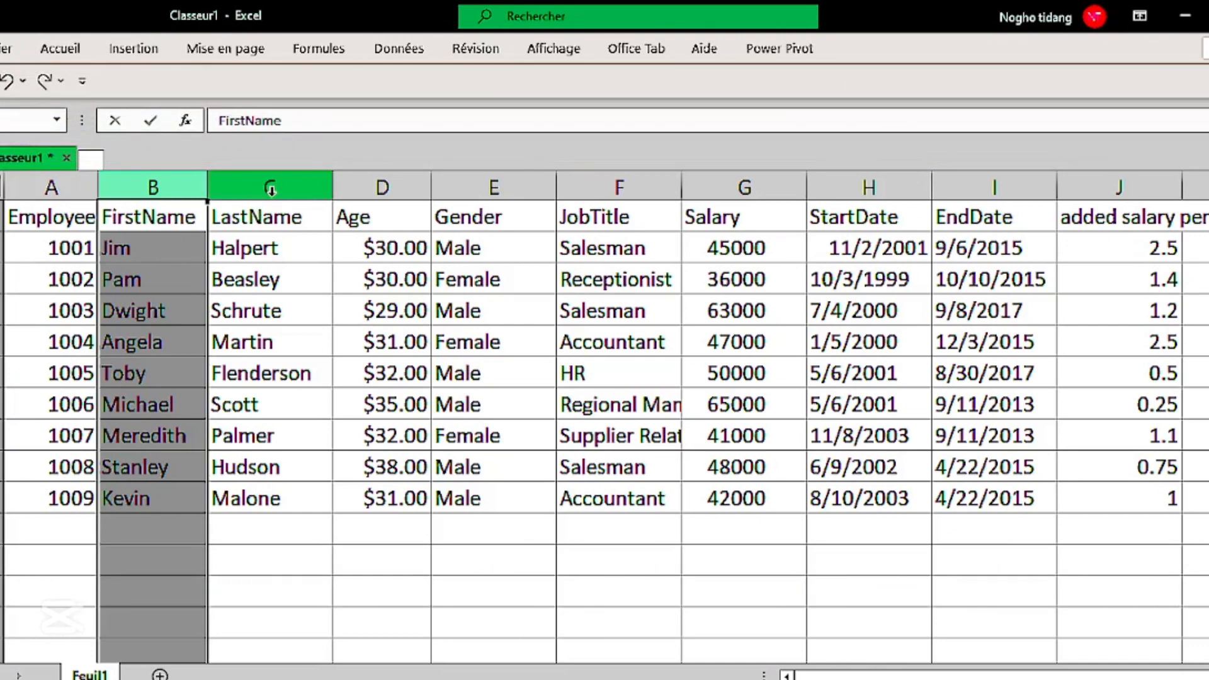
pyautogui.click(271, 189)
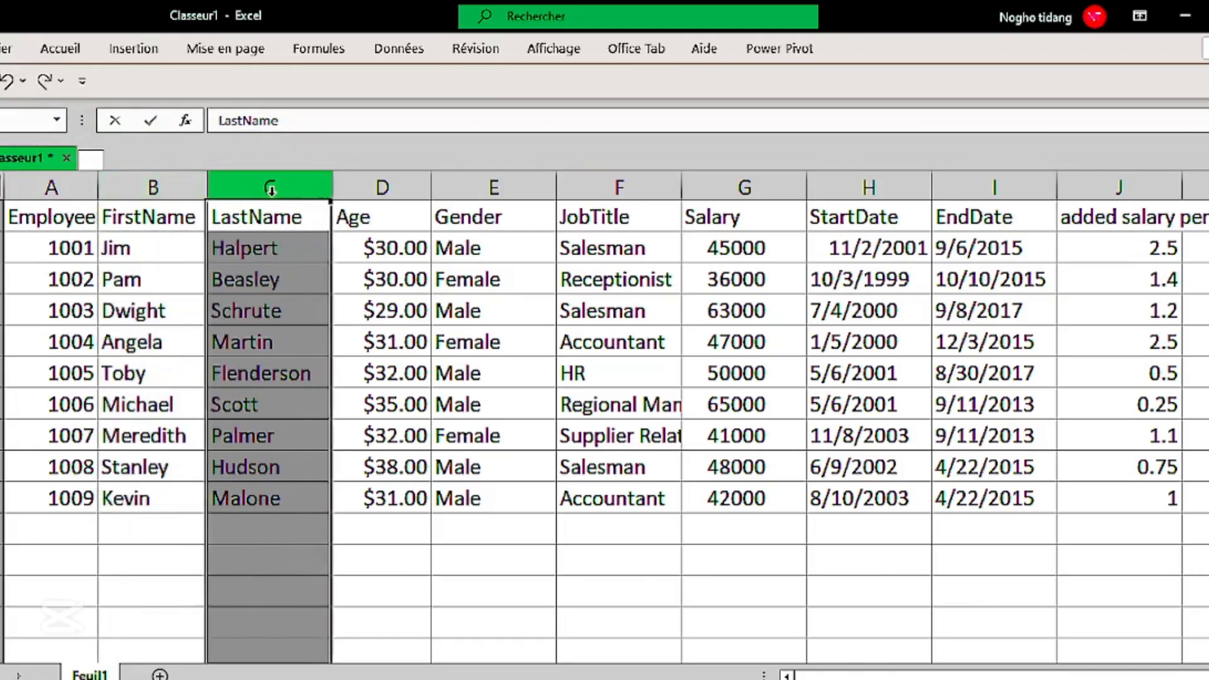
pyautogui.click(50, 53)
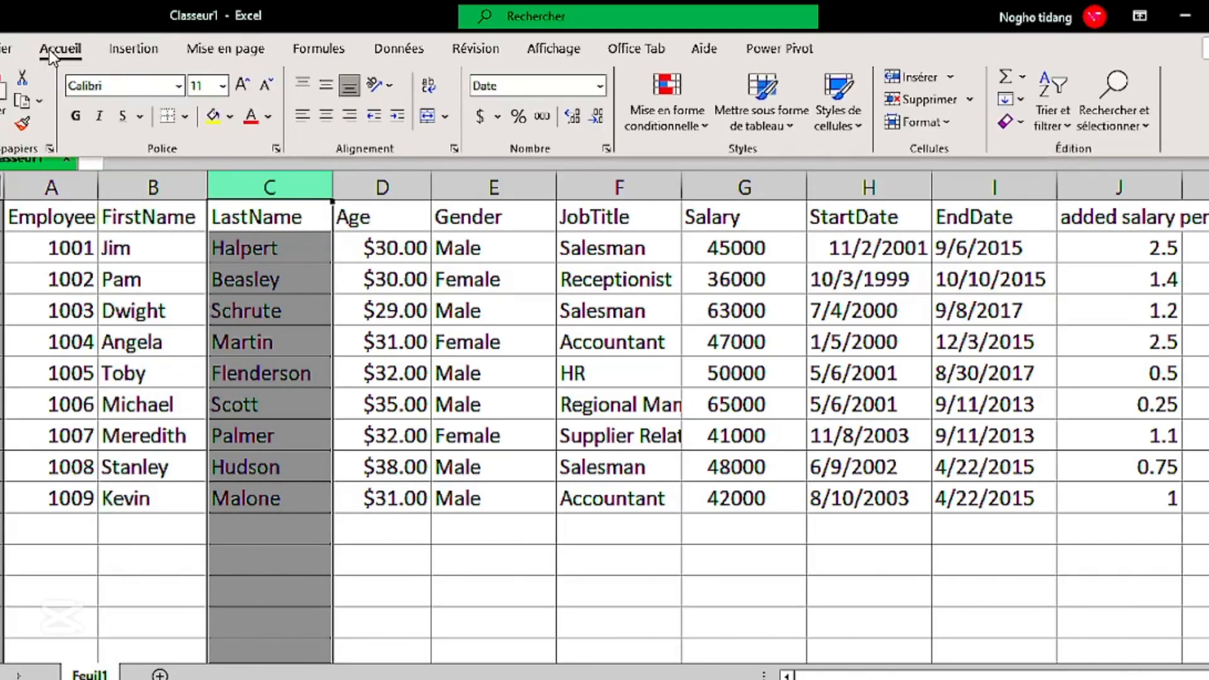
pyautogui.click(601, 86)
pyautogui.click(582, 535)
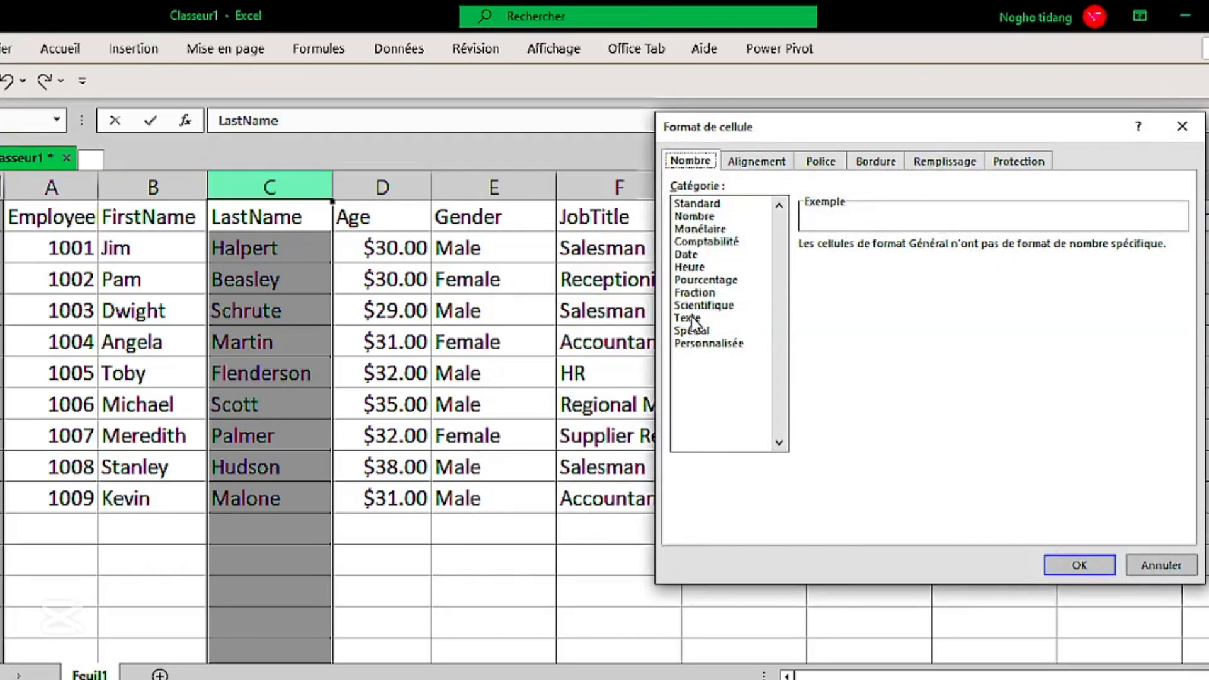
pyautogui.click(693, 320)
pyautogui.click(1068, 558)
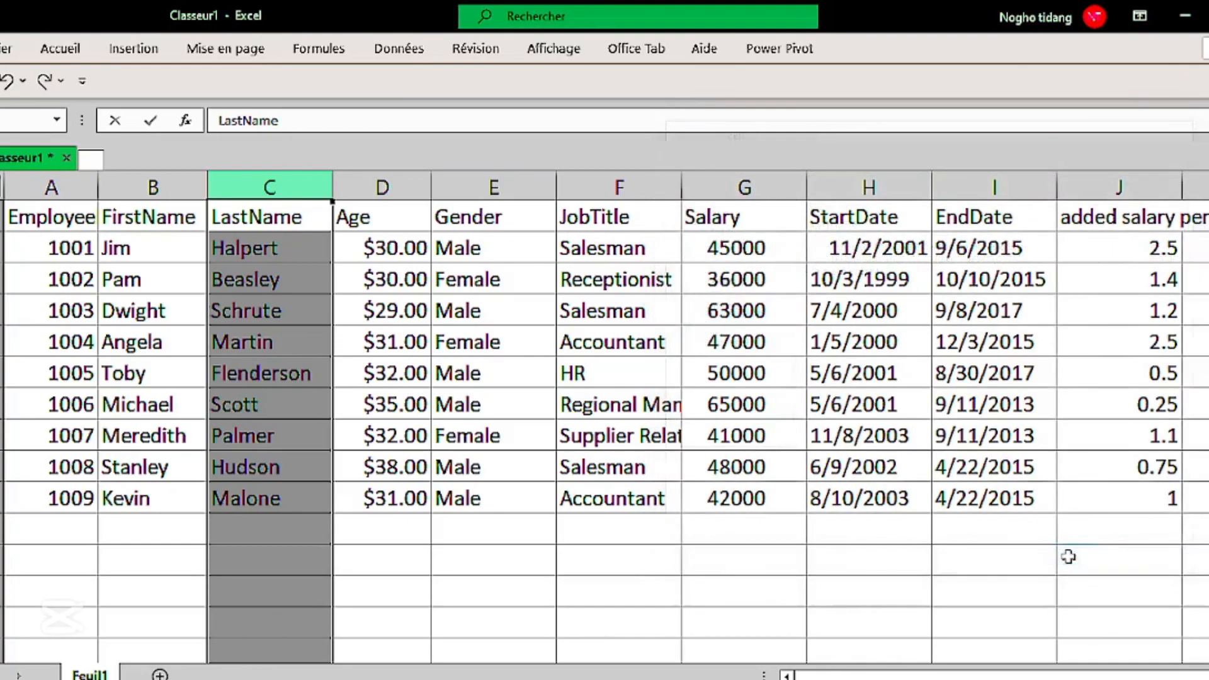
# - Format the whole Age column as Nombre with no decimal places
pyautogui.click(401, 183)
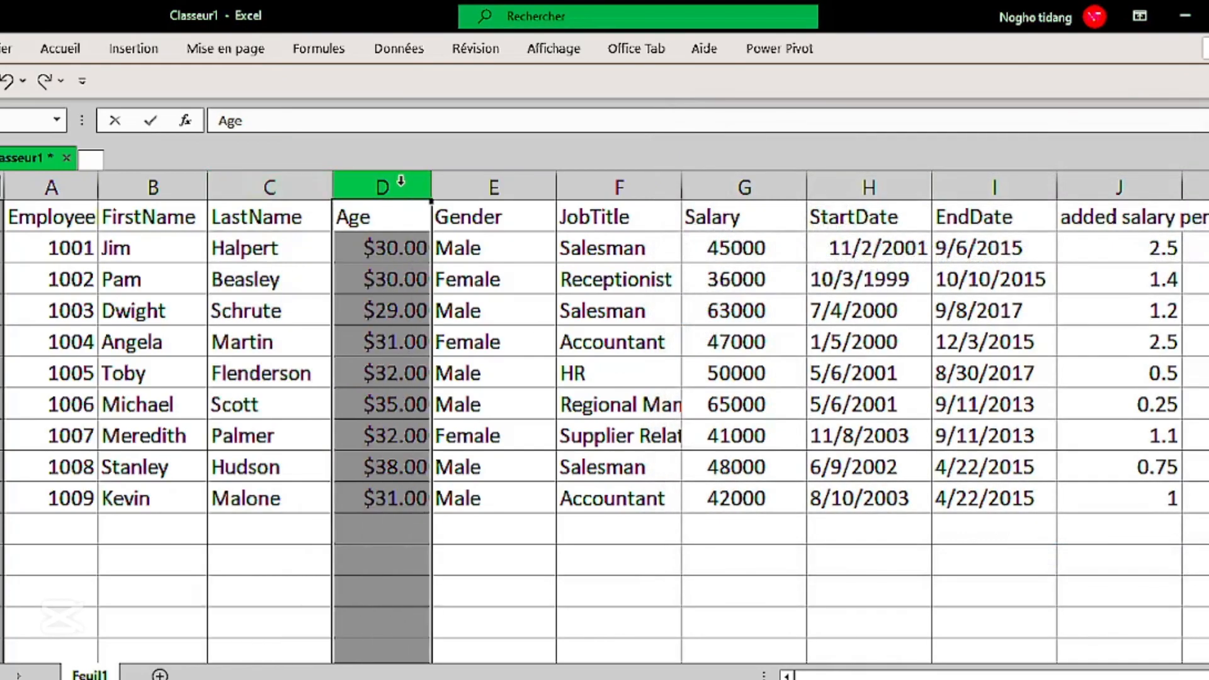
pyautogui.click(60, 49)
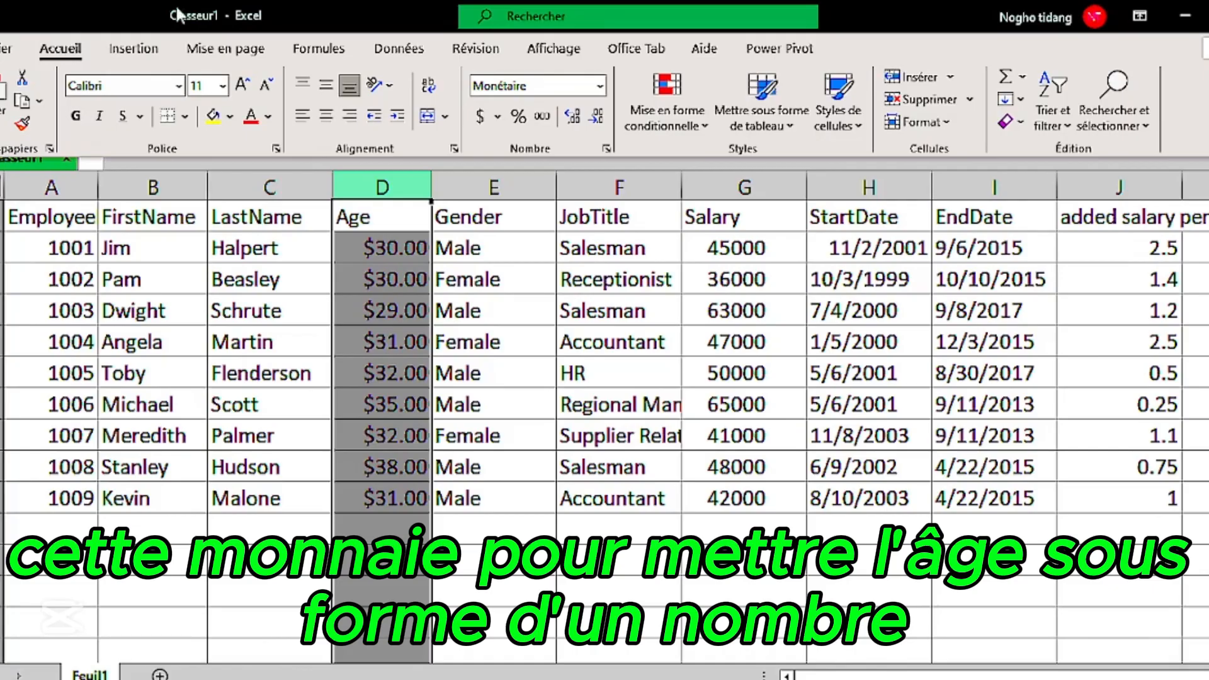
pyautogui.click(601, 88)
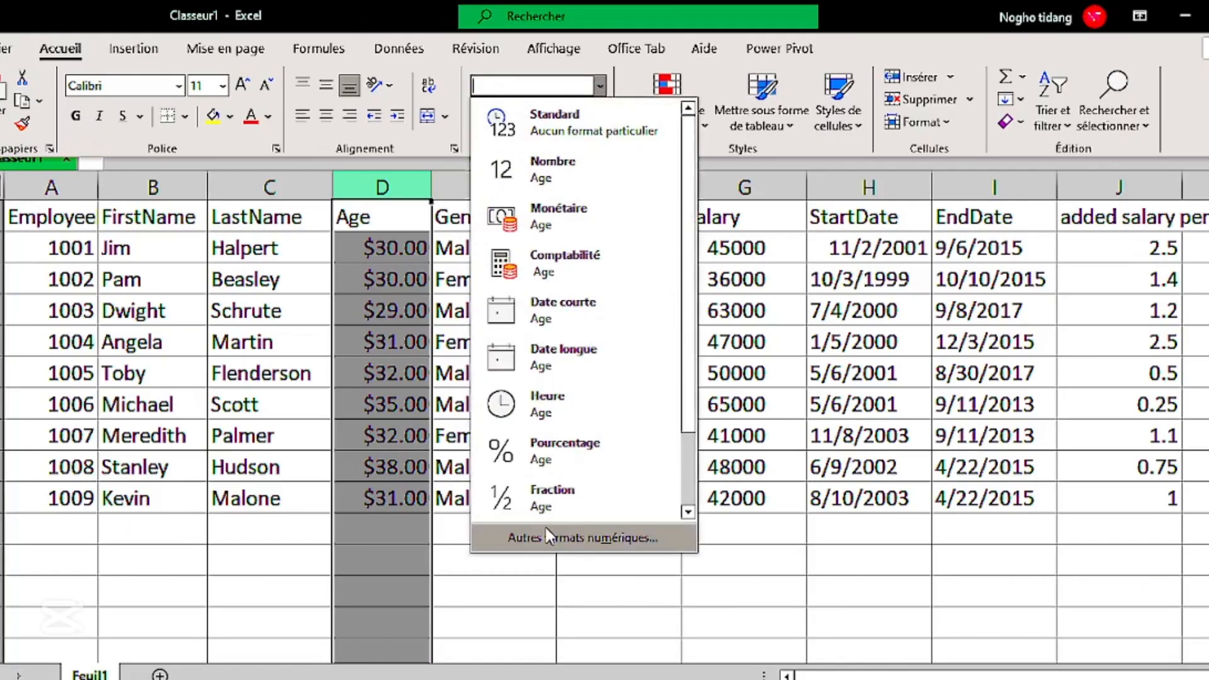
pyautogui.click(554, 168)
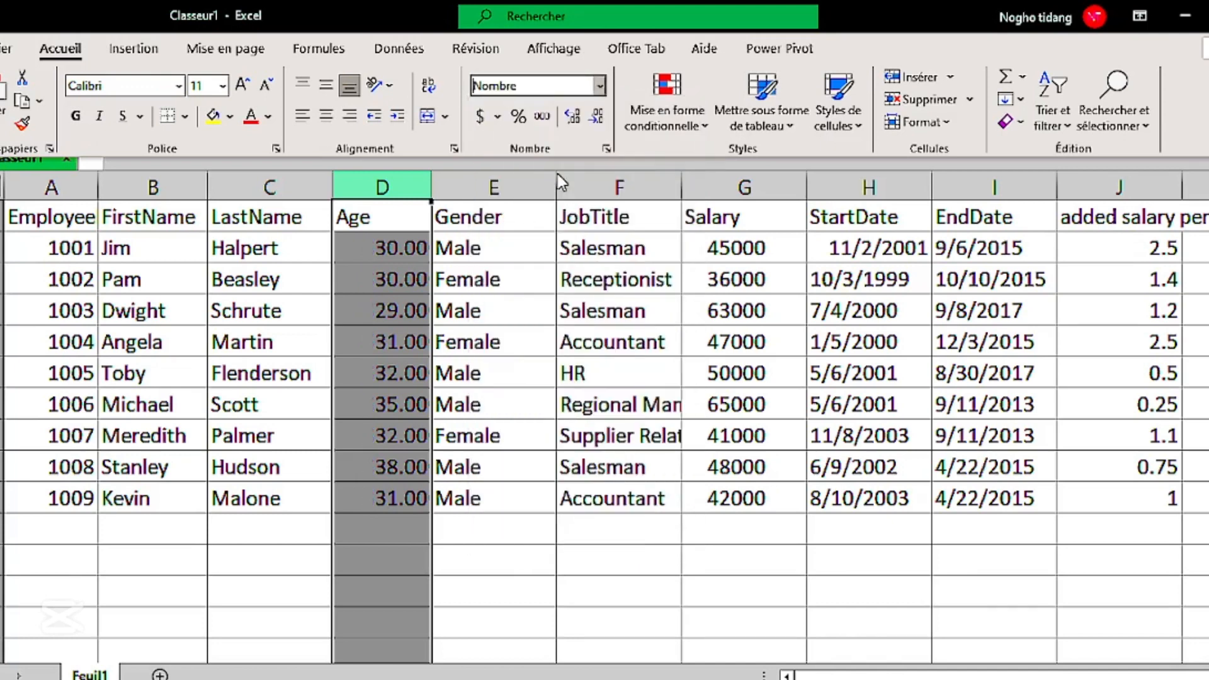
pyautogui.click(598, 114)
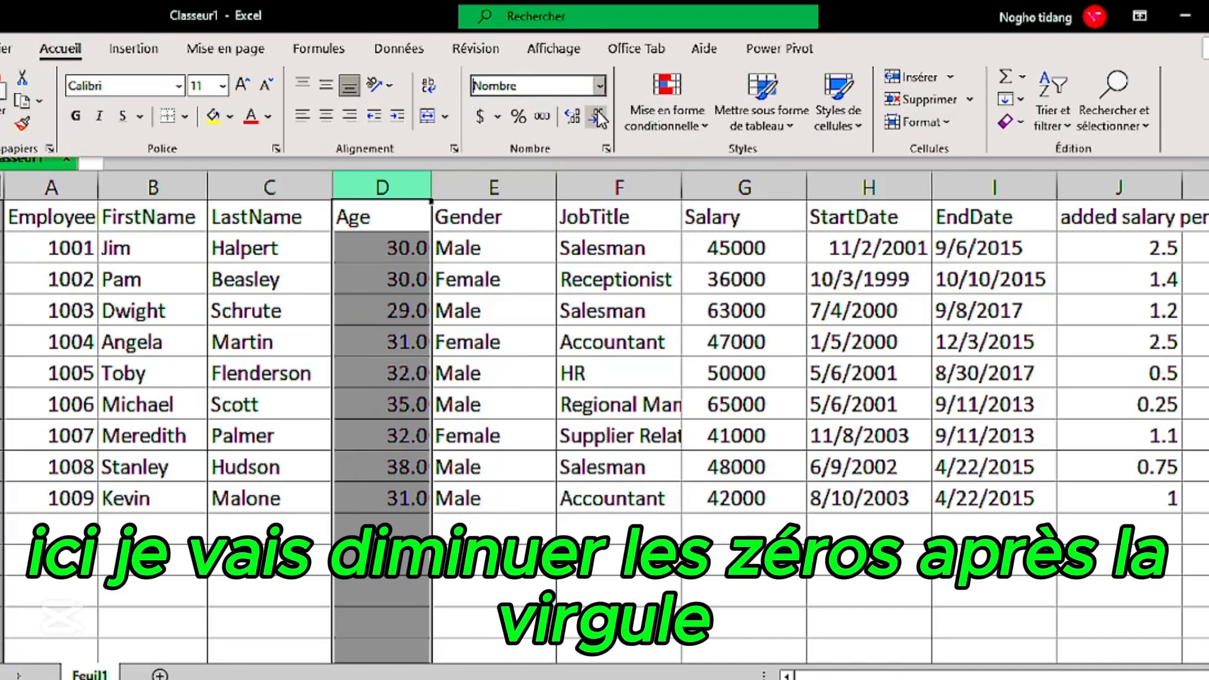
pyautogui.click(598, 114)
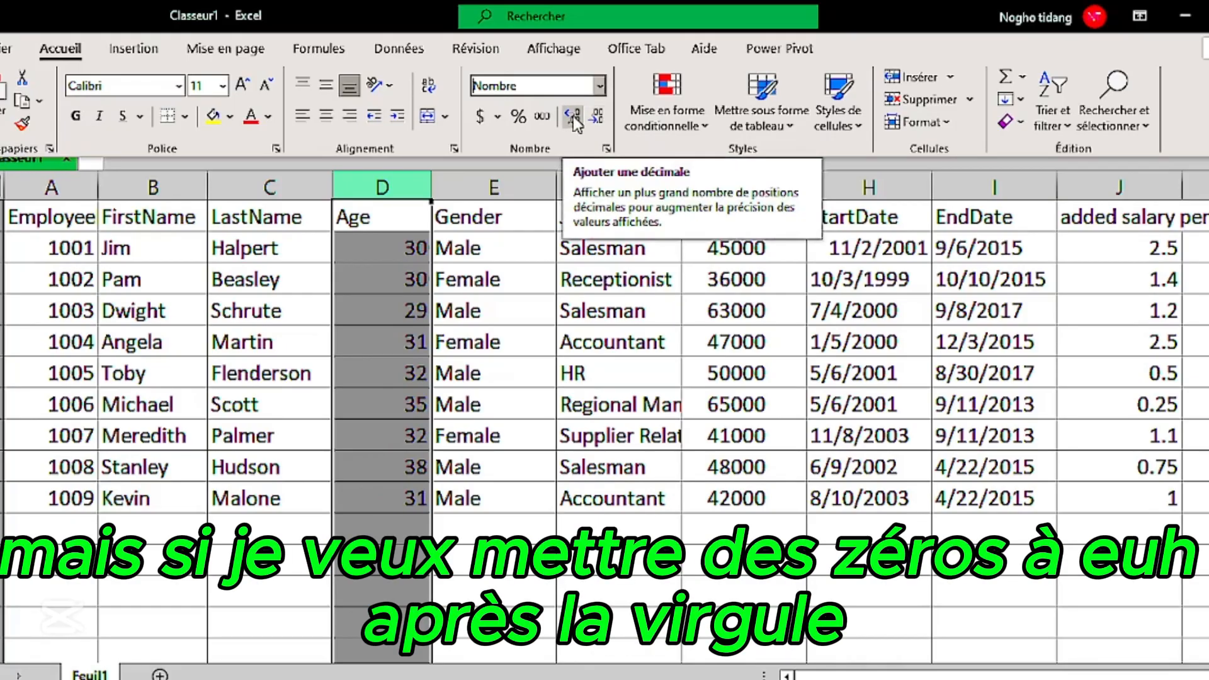
# - Try showing the Age column with five decimal places, and return it to whole numbers
pyautogui.click(573, 116)
pyautogui.click(573, 116)
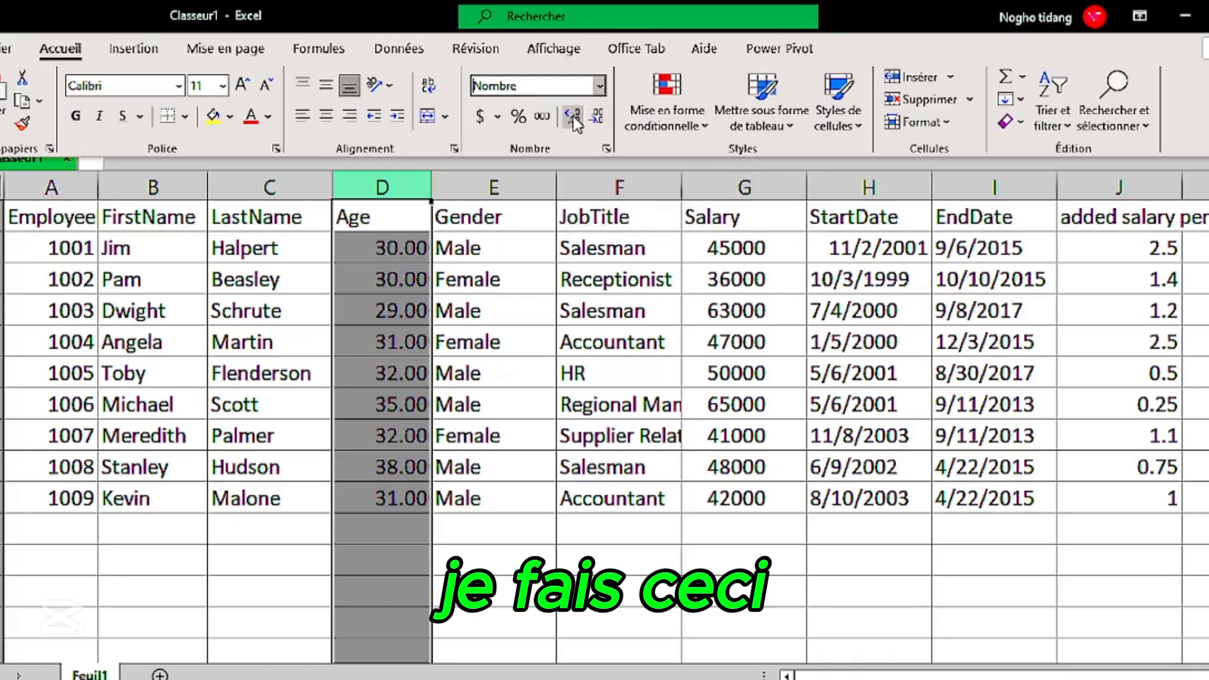
pyautogui.click(573, 116)
pyautogui.click(573, 116)
pyautogui.click(573, 116)
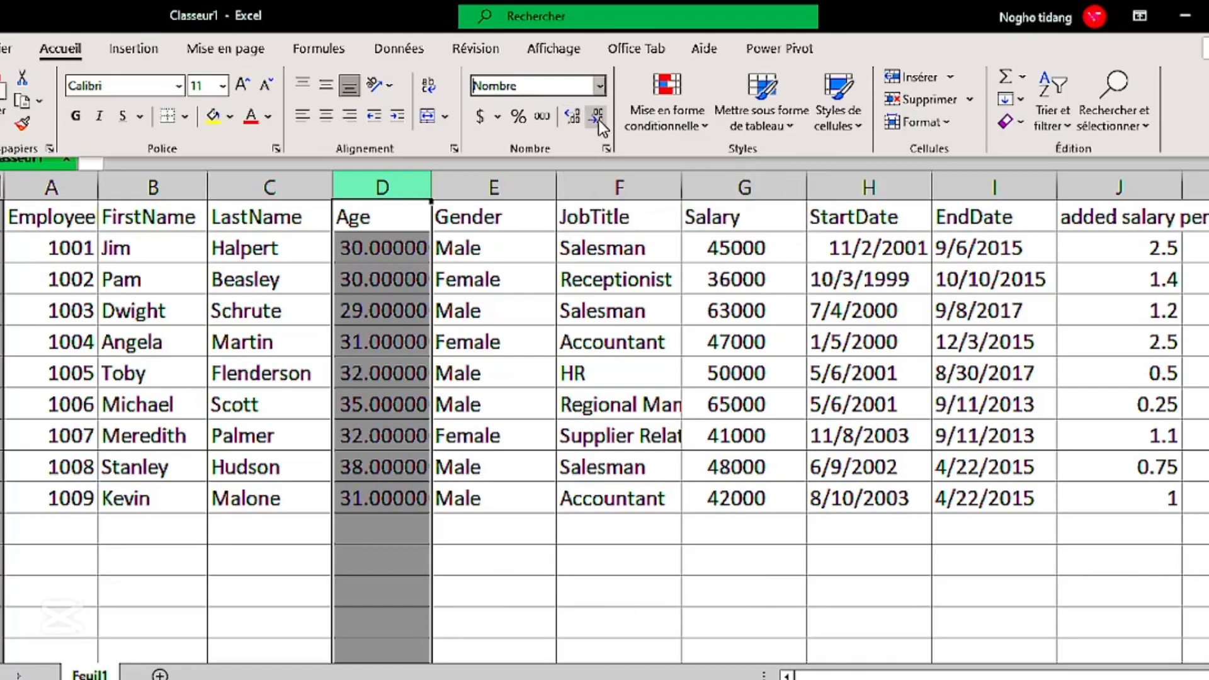
pyautogui.click(597, 117)
pyautogui.click(597, 117)
pyautogui.click(597, 117)
pyautogui.click(597, 117)
pyautogui.click(597, 117)
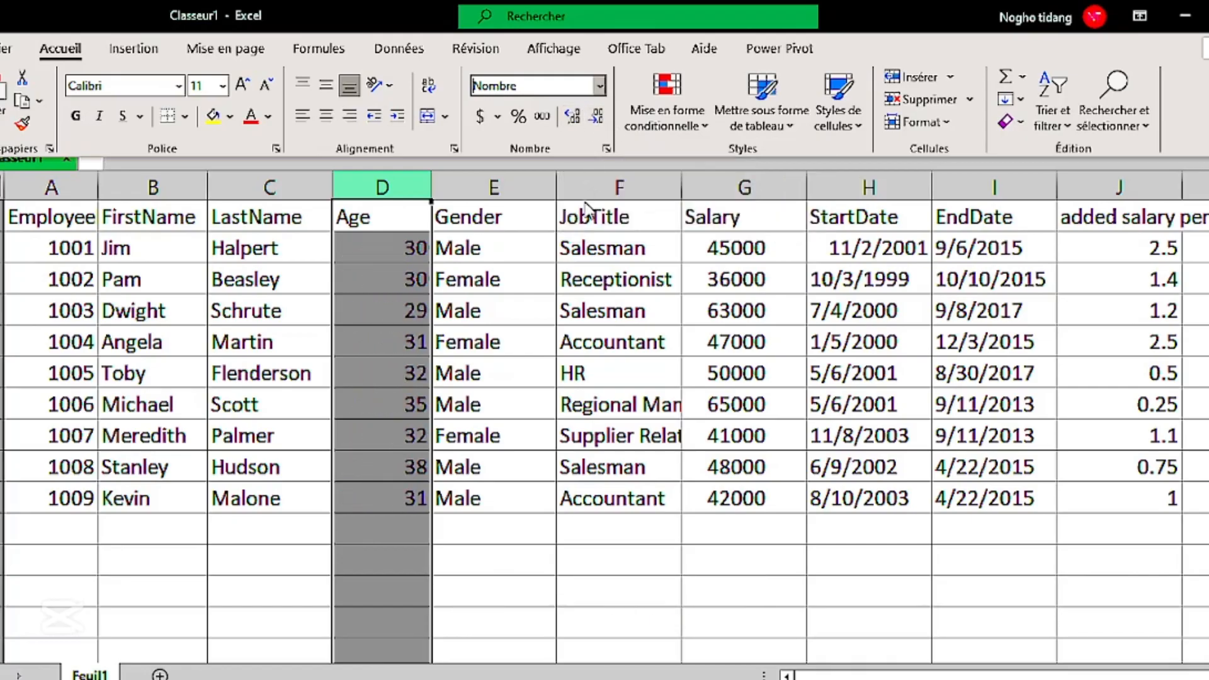
# - Set the number format of the whole Gender column to Texte
pyautogui.click(501, 192)
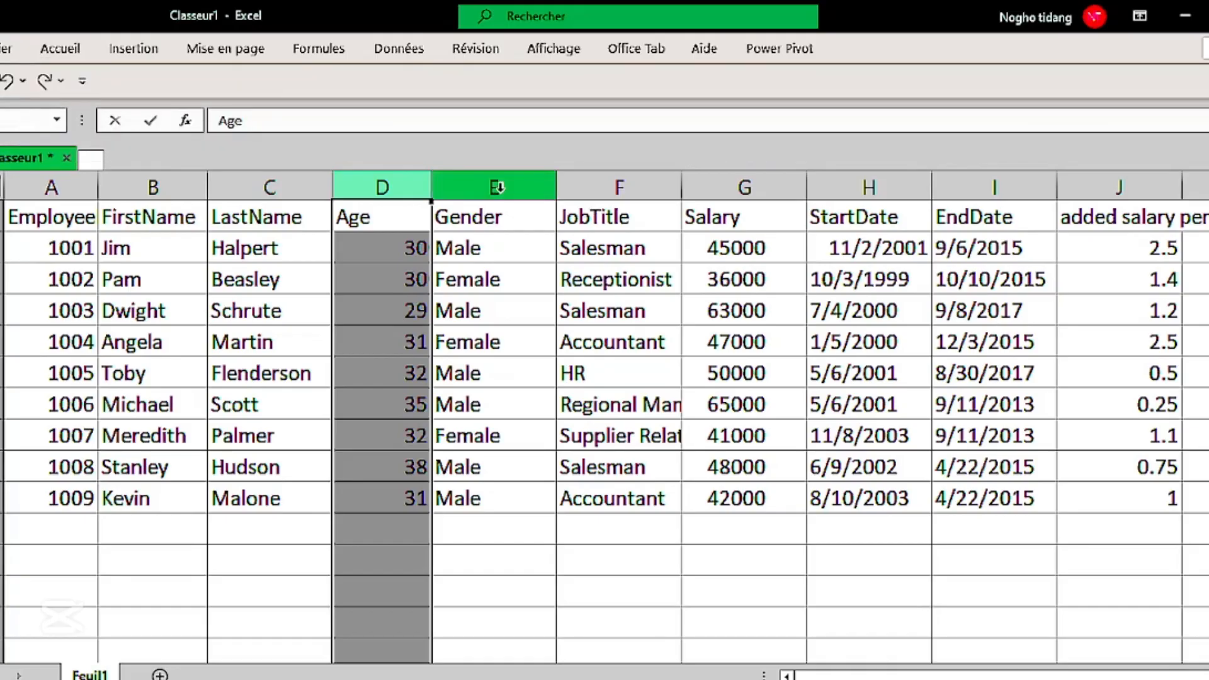
pyautogui.click(501, 192)
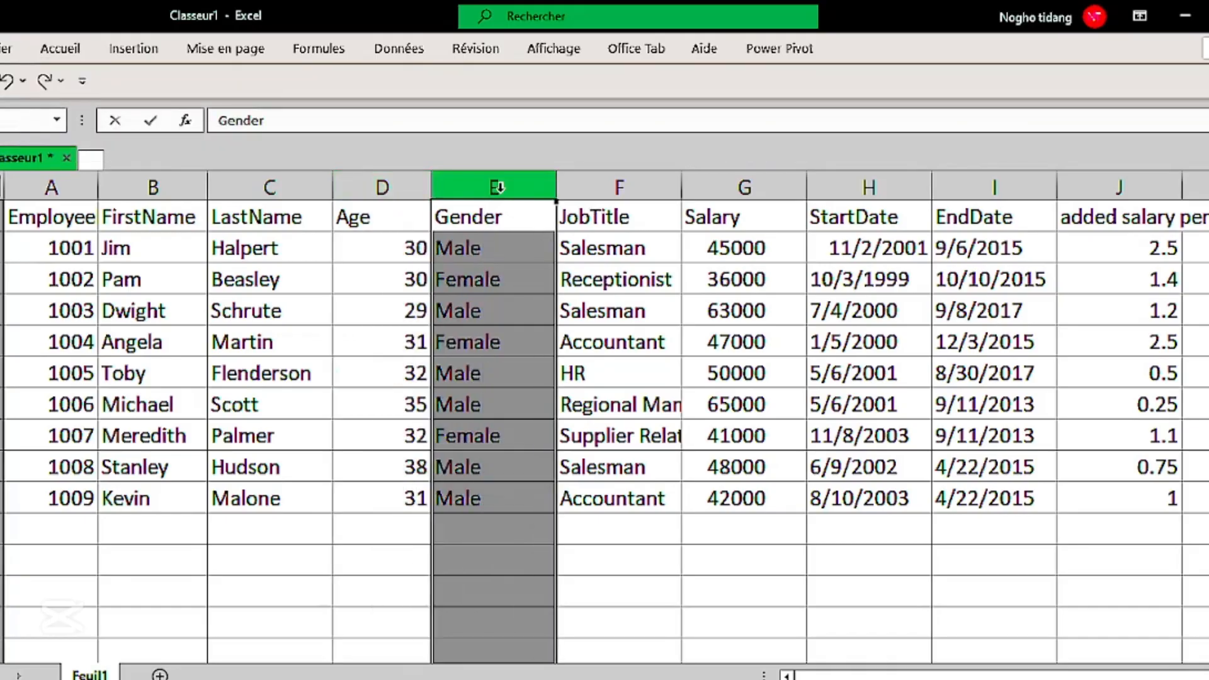
pyautogui.click(66, 50)
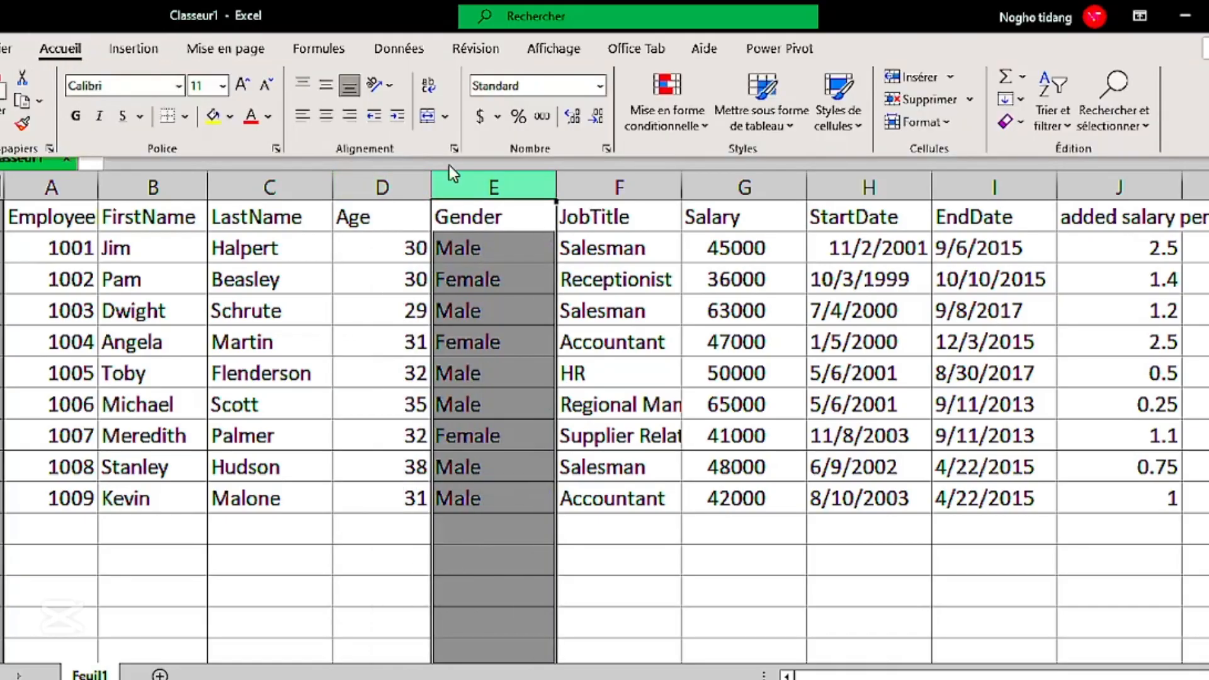
pyautogui.click(600, 88)
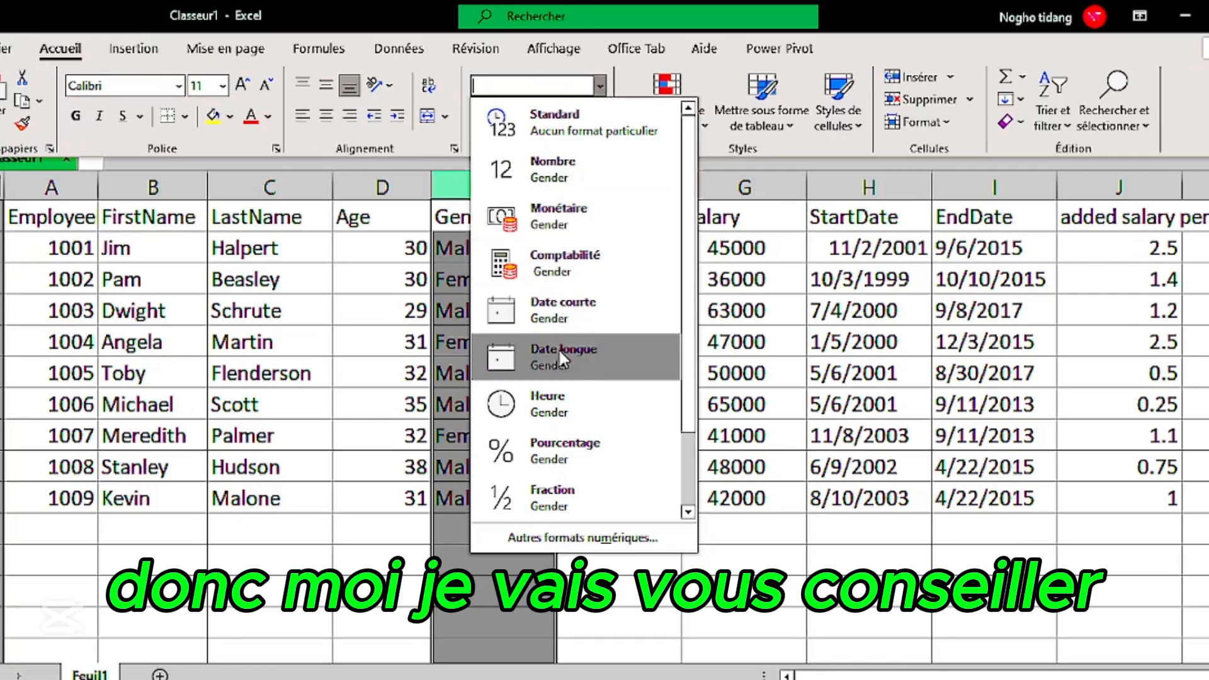
pyautogui.click(549, 535)
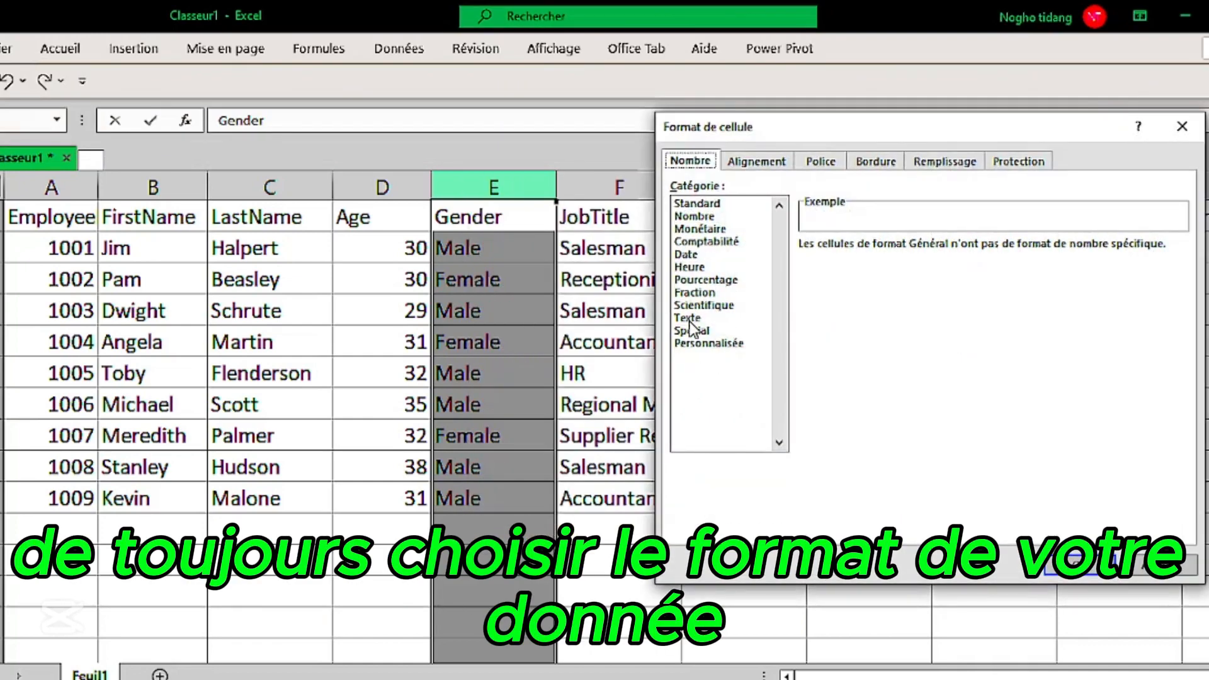
pyautogui.click(690, 320)
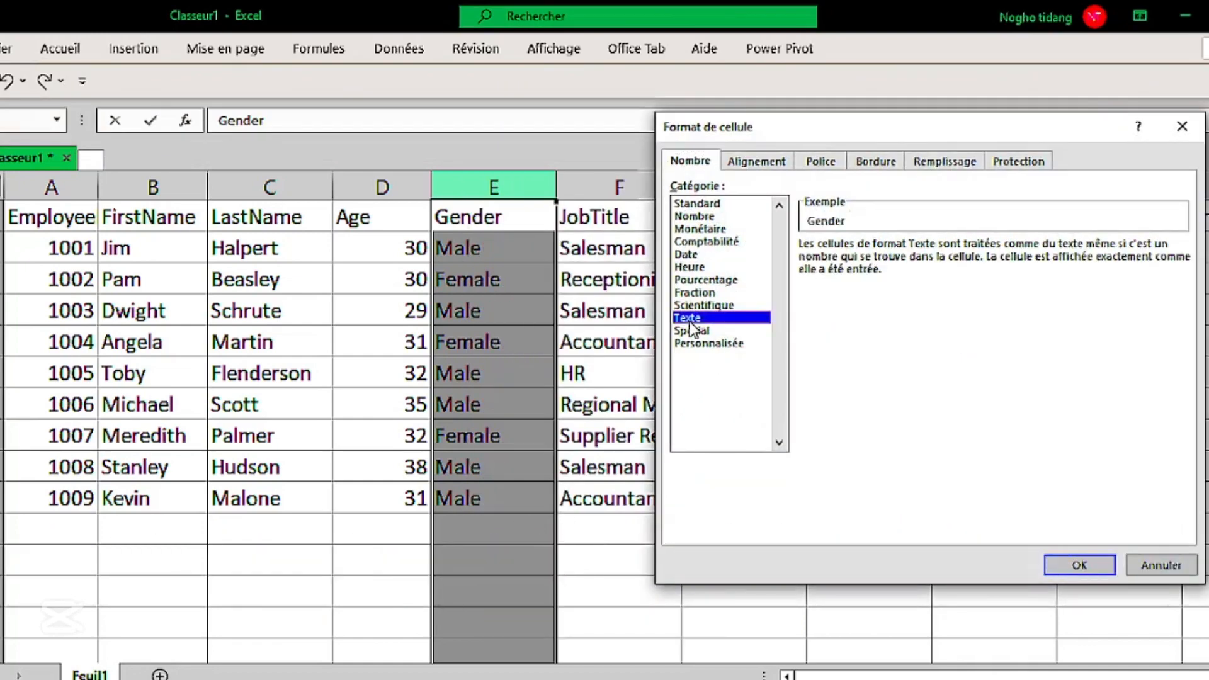
pyautogui.click(1070, 578)
# - Set the number format of the whole JobTitle column to Texte
pyautogui.click(620, 189)
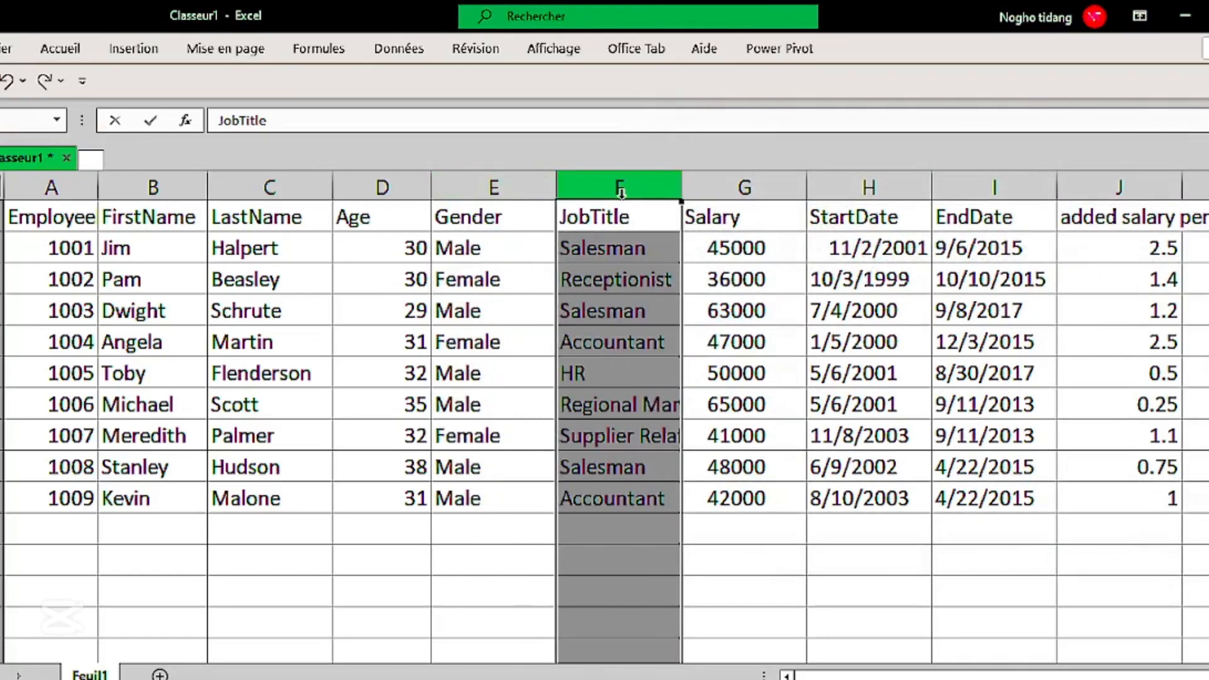
pyautogui.click(86, 55)
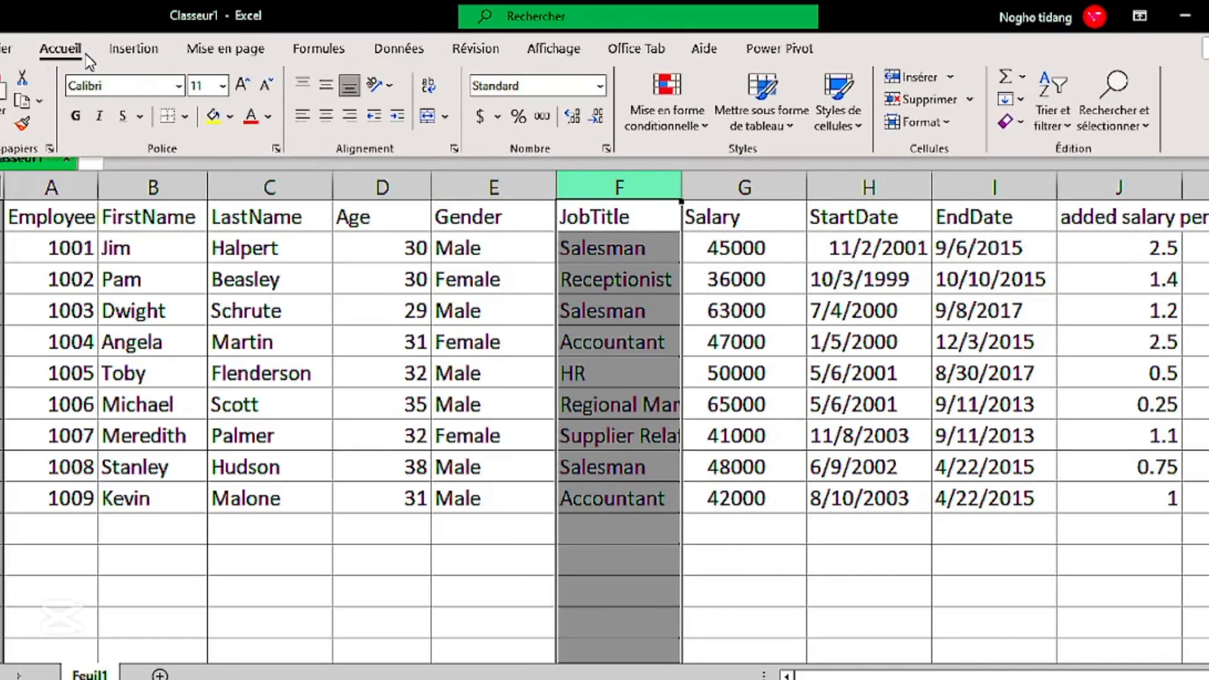
pyautogui.click(601, 87)
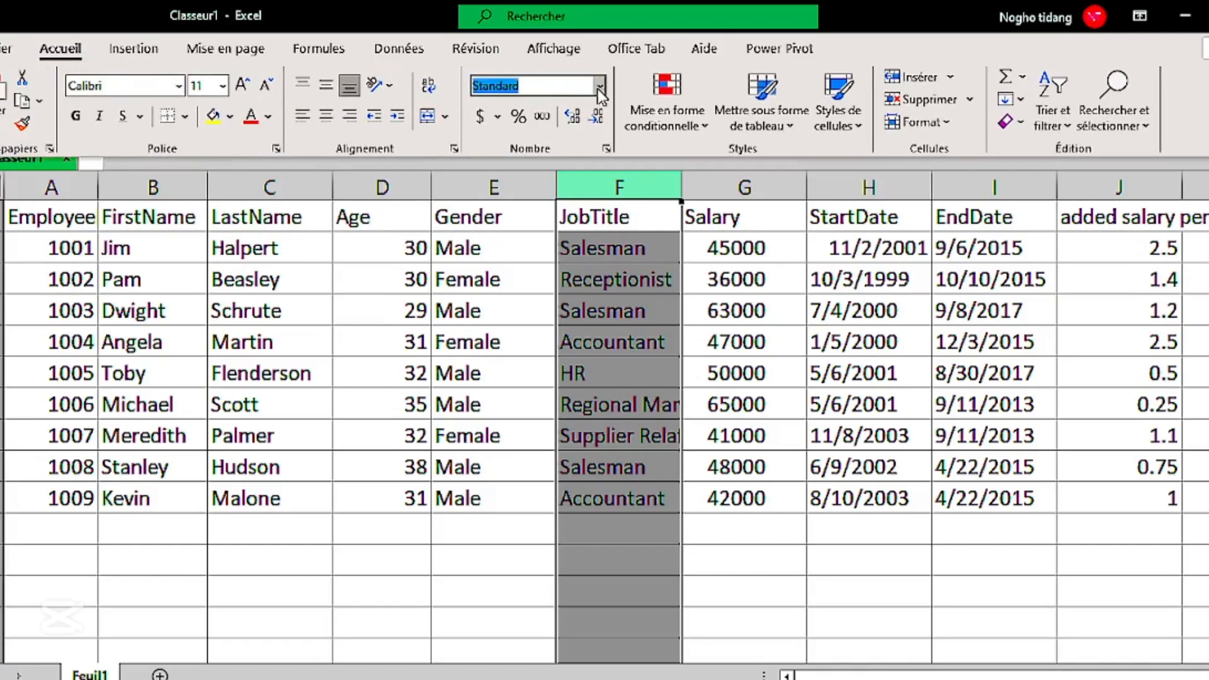
pyautogui.click(598, 89)
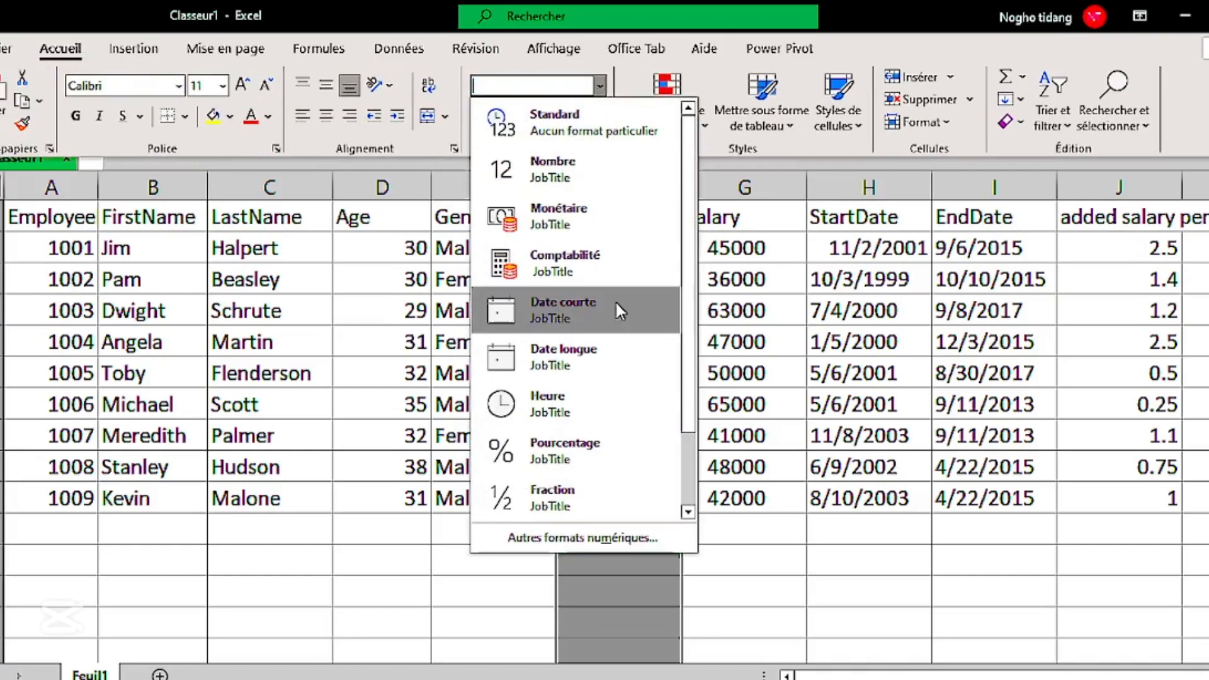
pyautogui.click(556, 536)
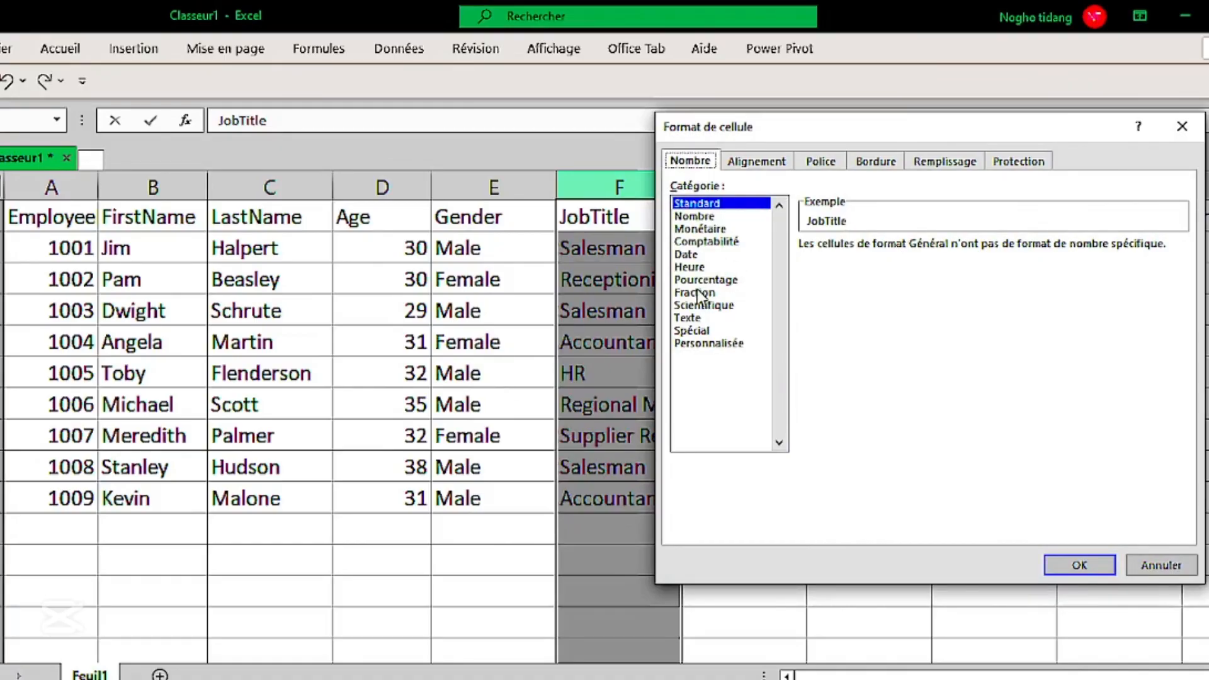
pyautogui.click(695, 320)
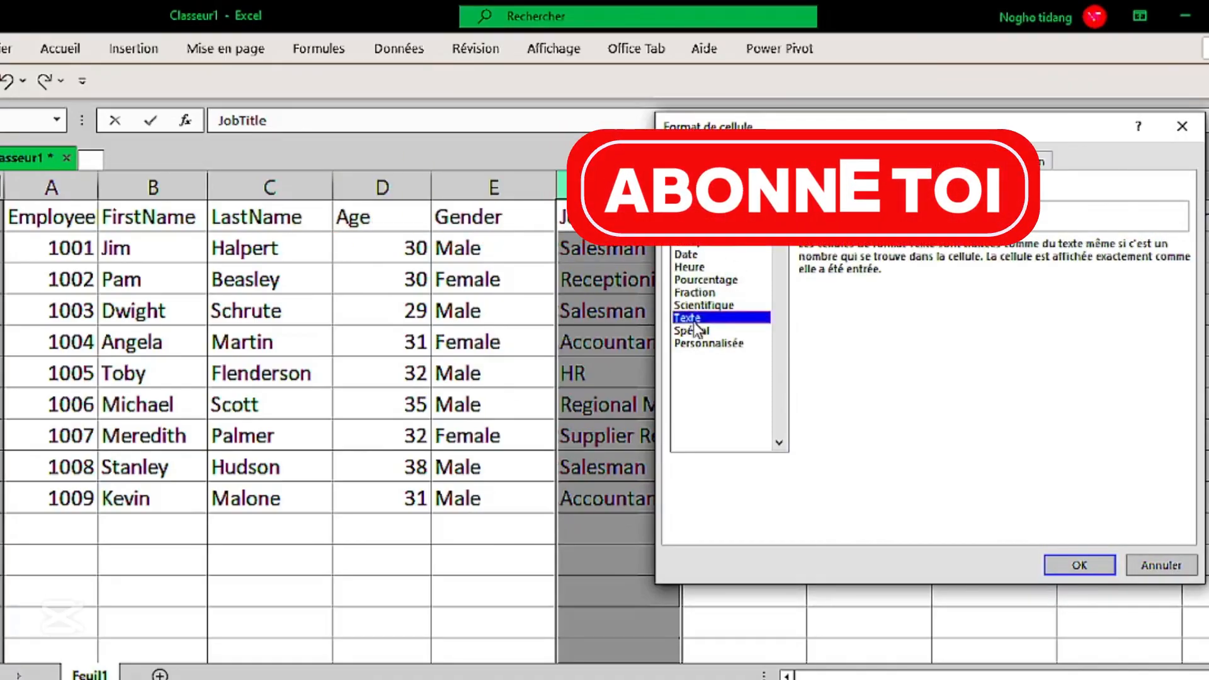
pyautogui.click(1080, 565)
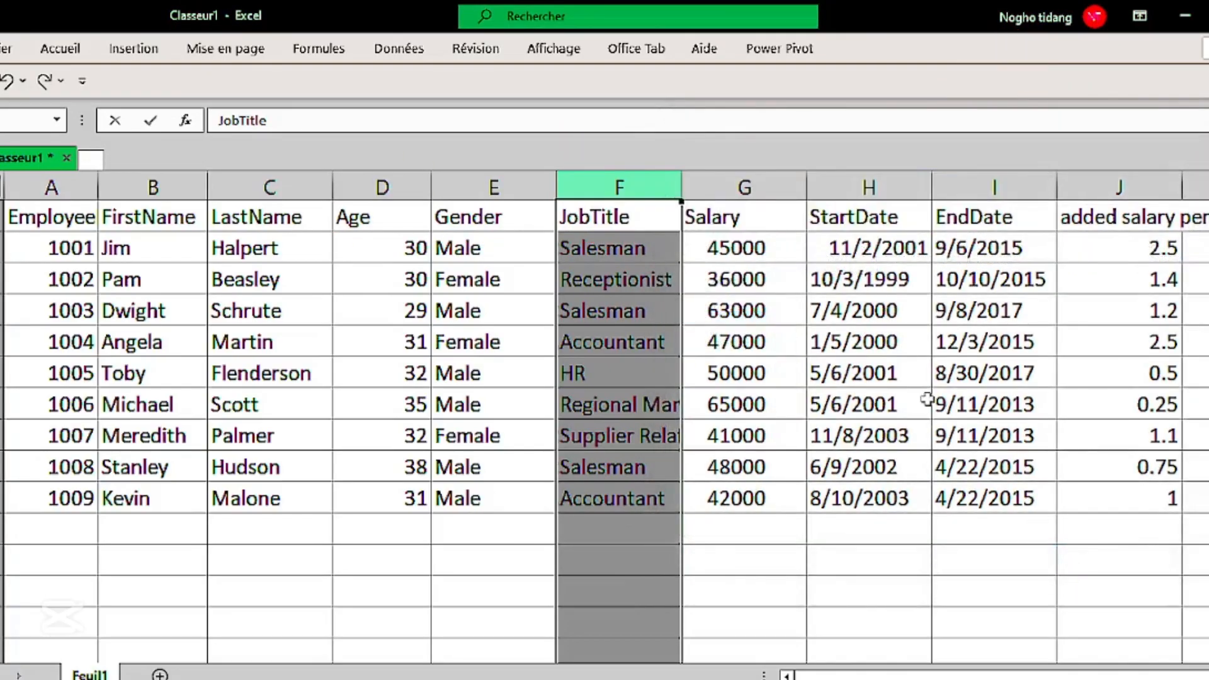
# - Format the whole Salary column as Nombre with 0 decimal places
pyautogui.click(744, 185)
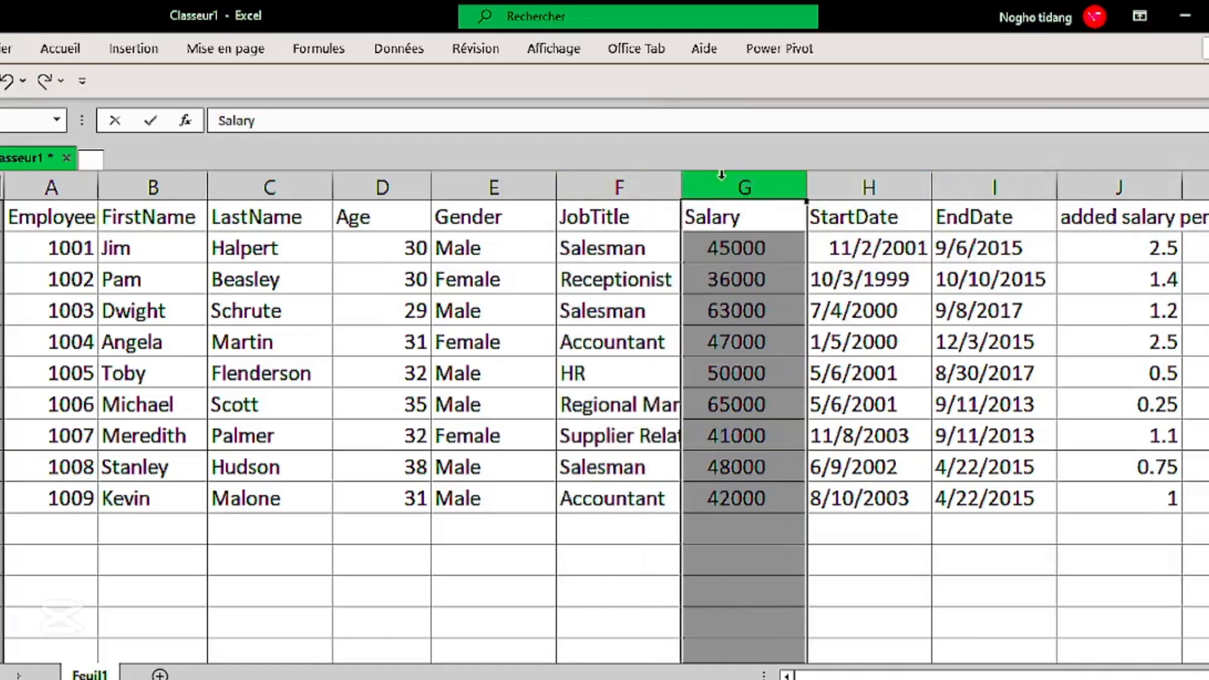
pyautogui.click(67, 50)
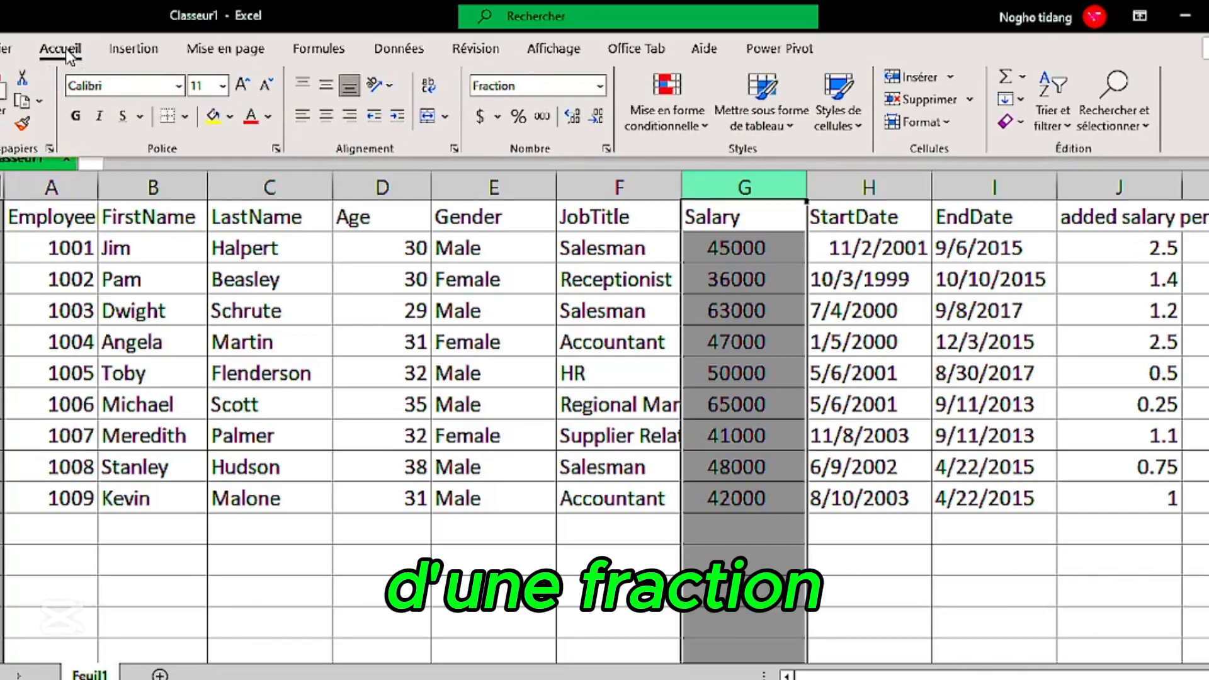
pyautogui.click(599, 92)
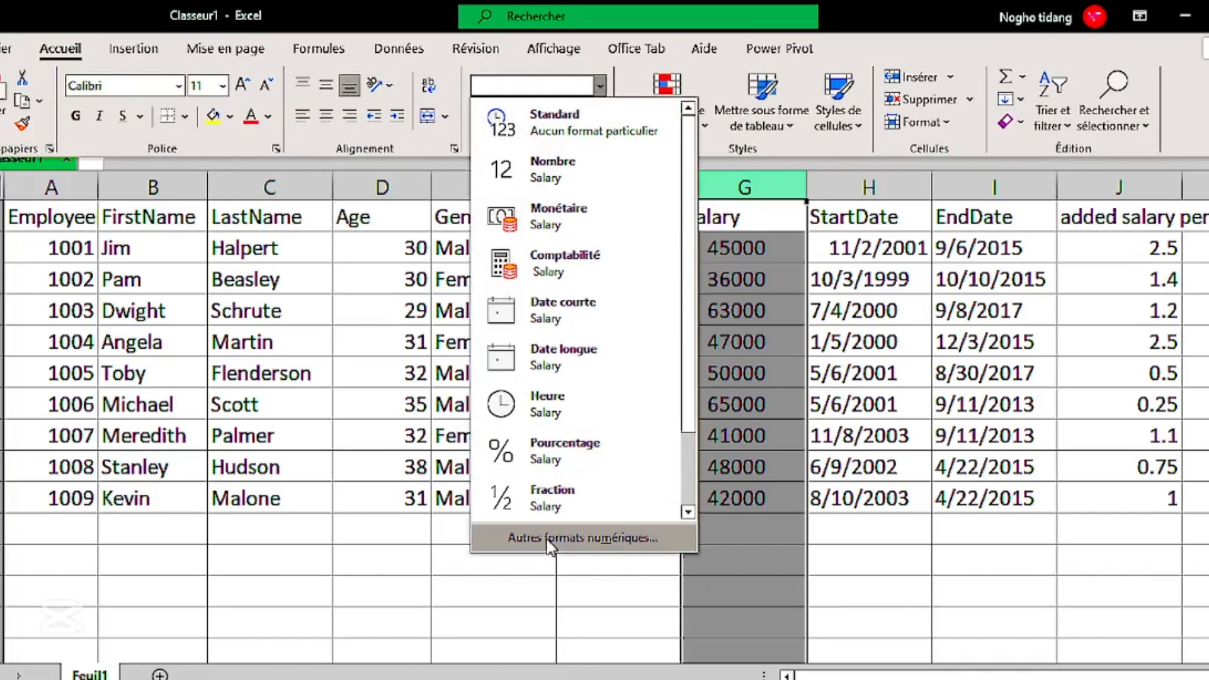
pyautogui.click(582, 537)
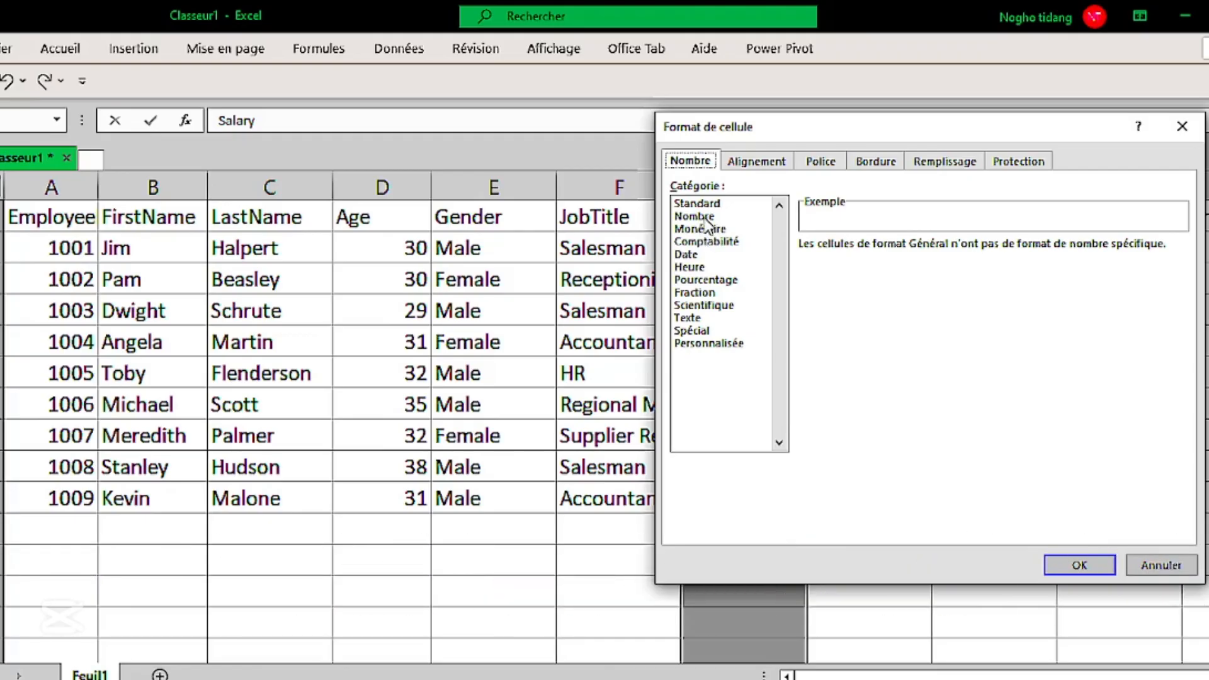
pyautogui.click(699, 217)
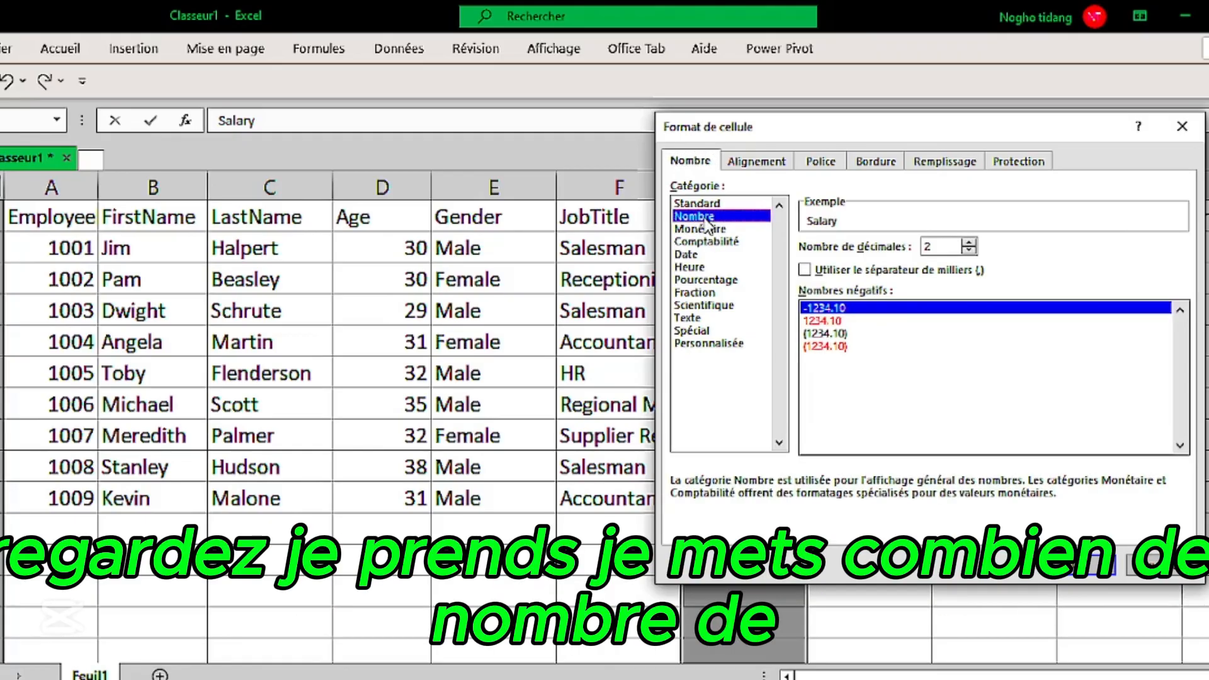
pyautogui.click(969, 252)
pyautogui.click(969, 251)
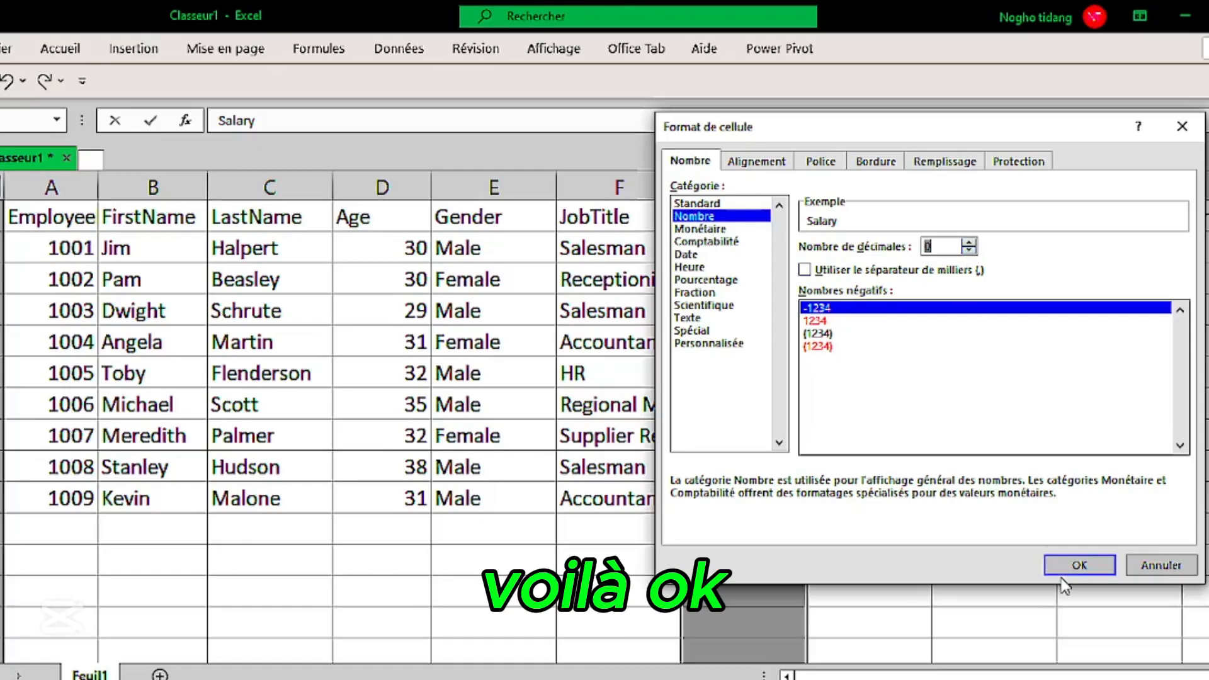
pyautogui.click(1079, 566)
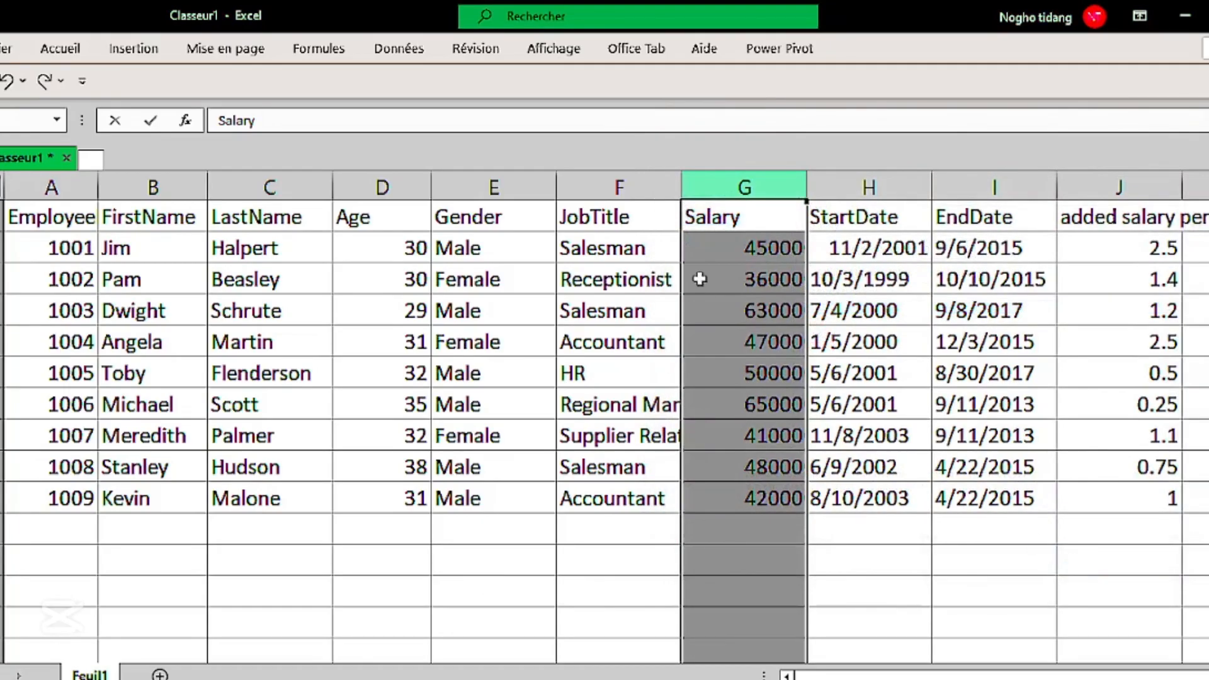
# - Format the Salary column as Monétaire and reduce its amounts to whole dollars without decimals
pyautogui.click(67, 49)
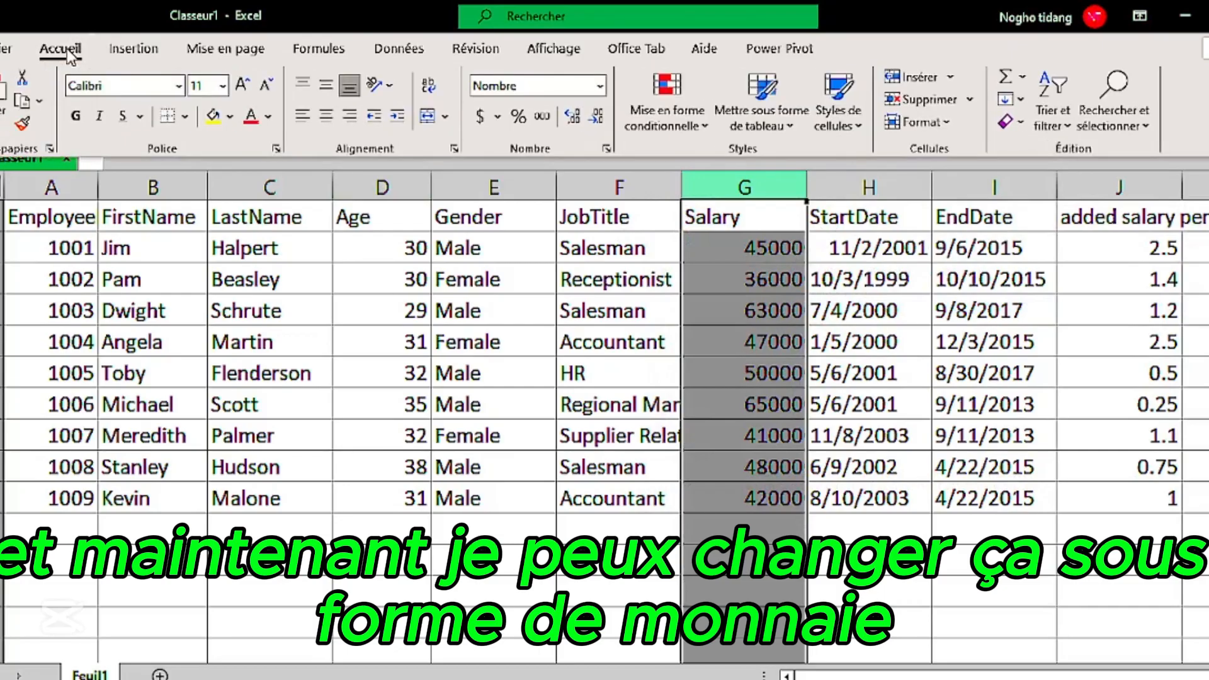
pyautogui.click(602, 88)
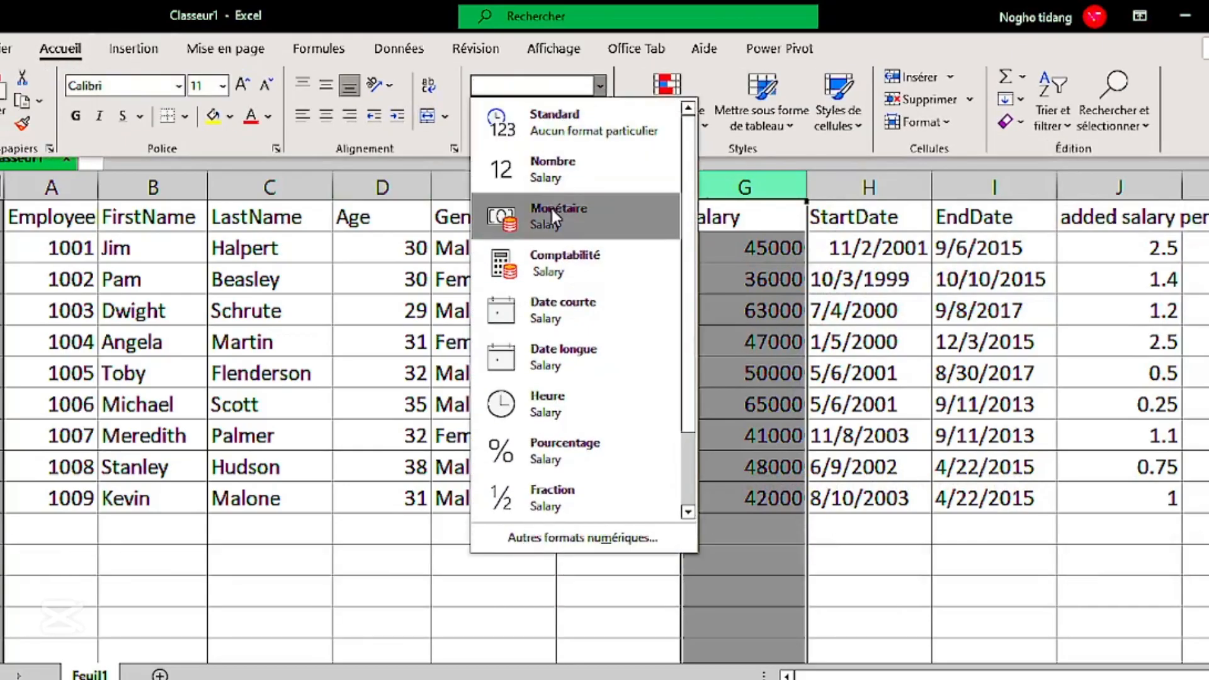
pyautogui.click(551, 208)
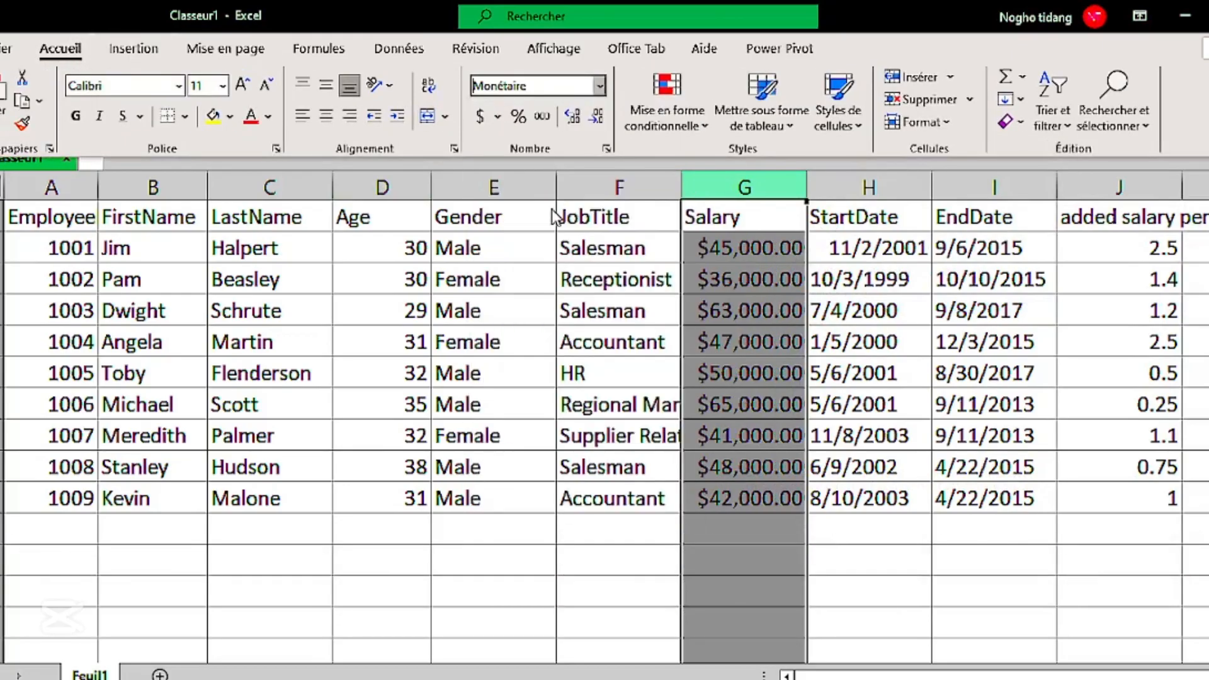
pyautogui.click(596, 117)
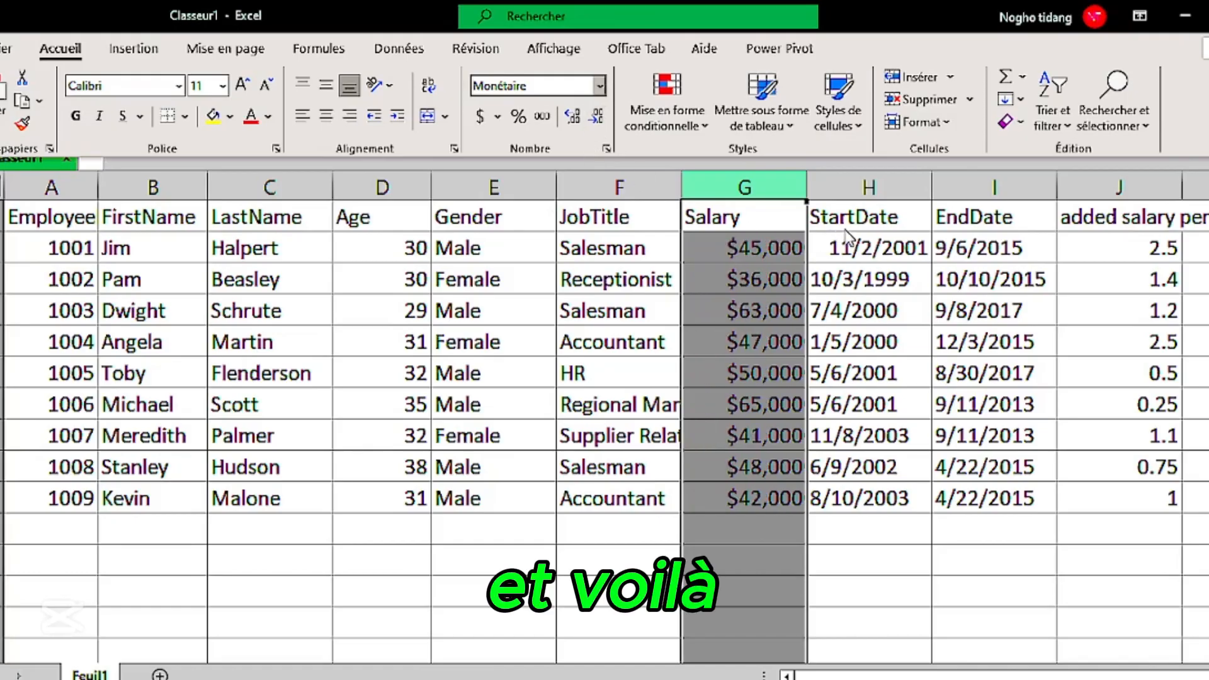
pyautogui.hotkey('ctrl', 'F1')
# - Apply the Date courte format to the whole StartDate column
pyautogui.click(861, 189)
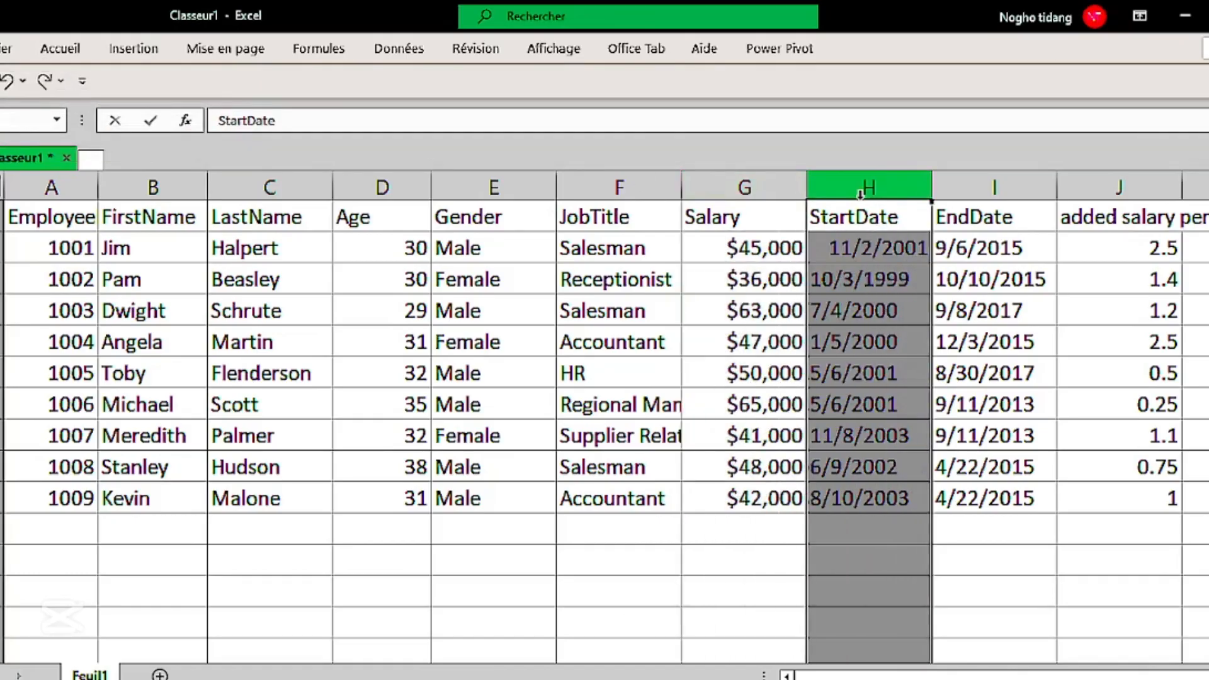
pyautogui.click(68, 50)
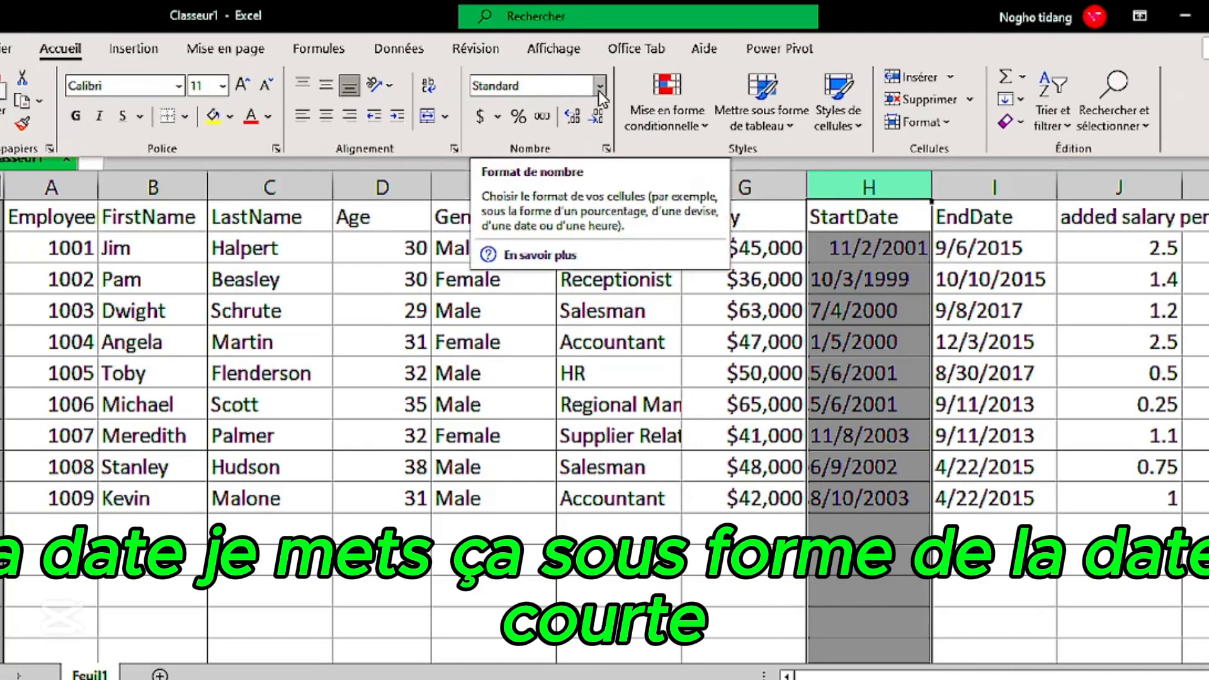
pyautogui.click(598, 90)
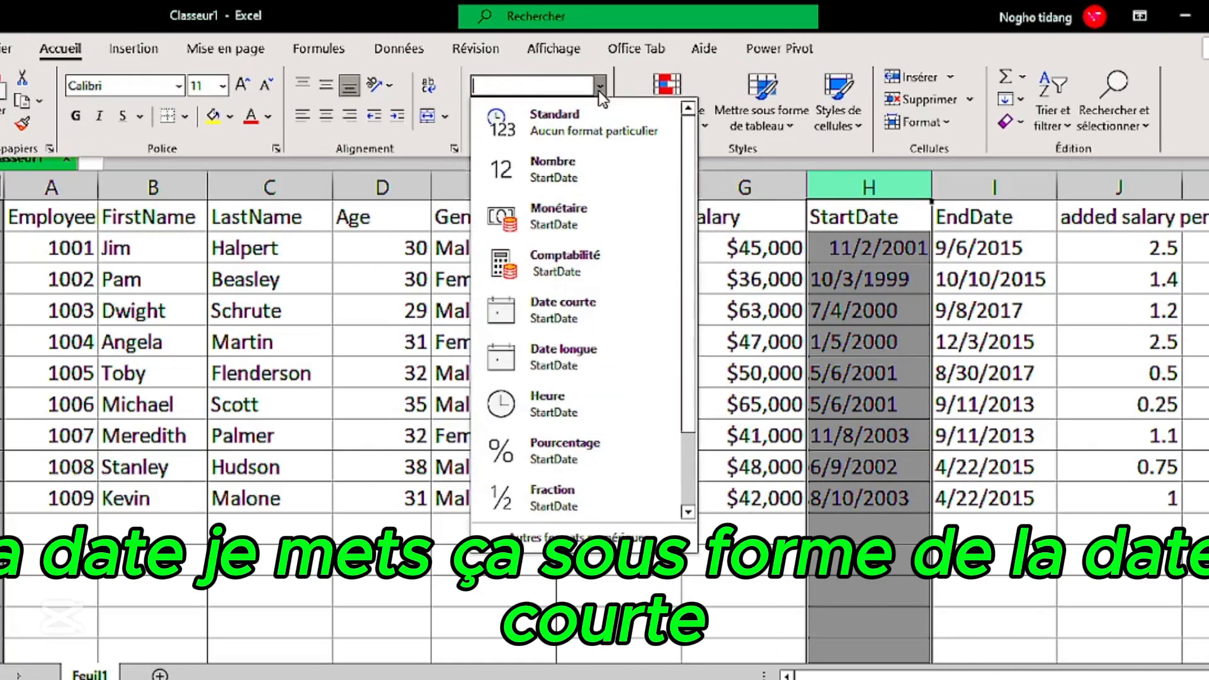
pyautogui.click(569, 315)
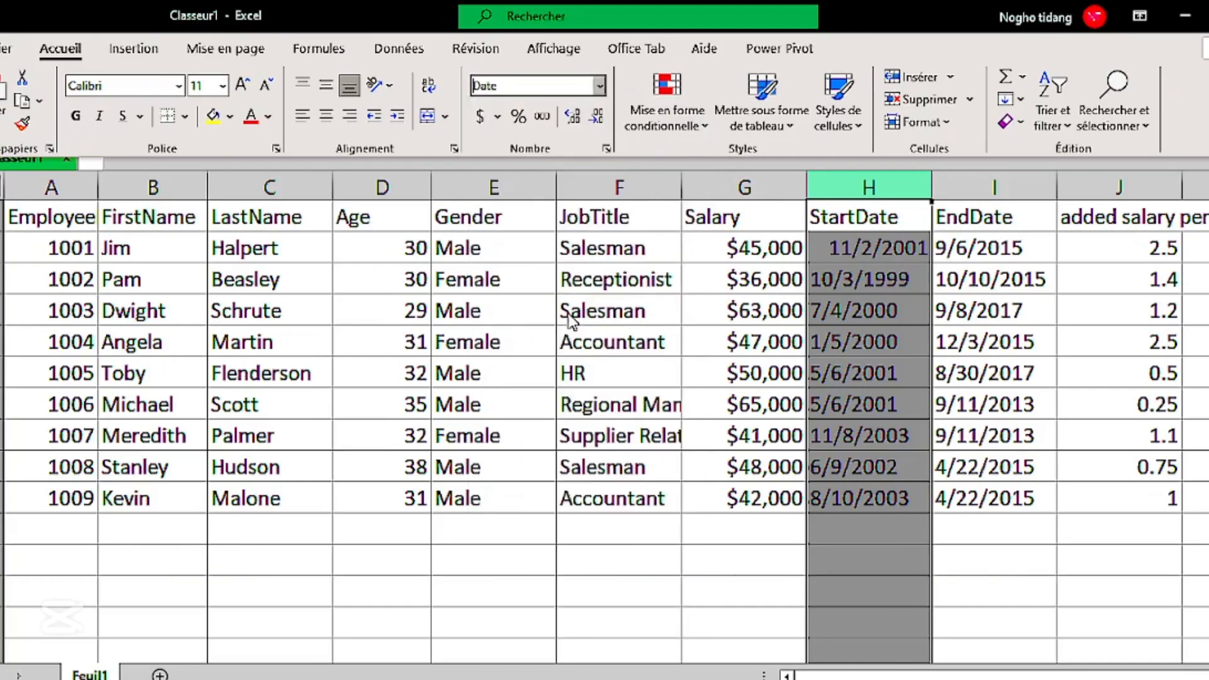
# - Give the StartDate column a Date format with the Français (France) locale and the second 14-mars-12 type
pyautogui.click(601, 87)
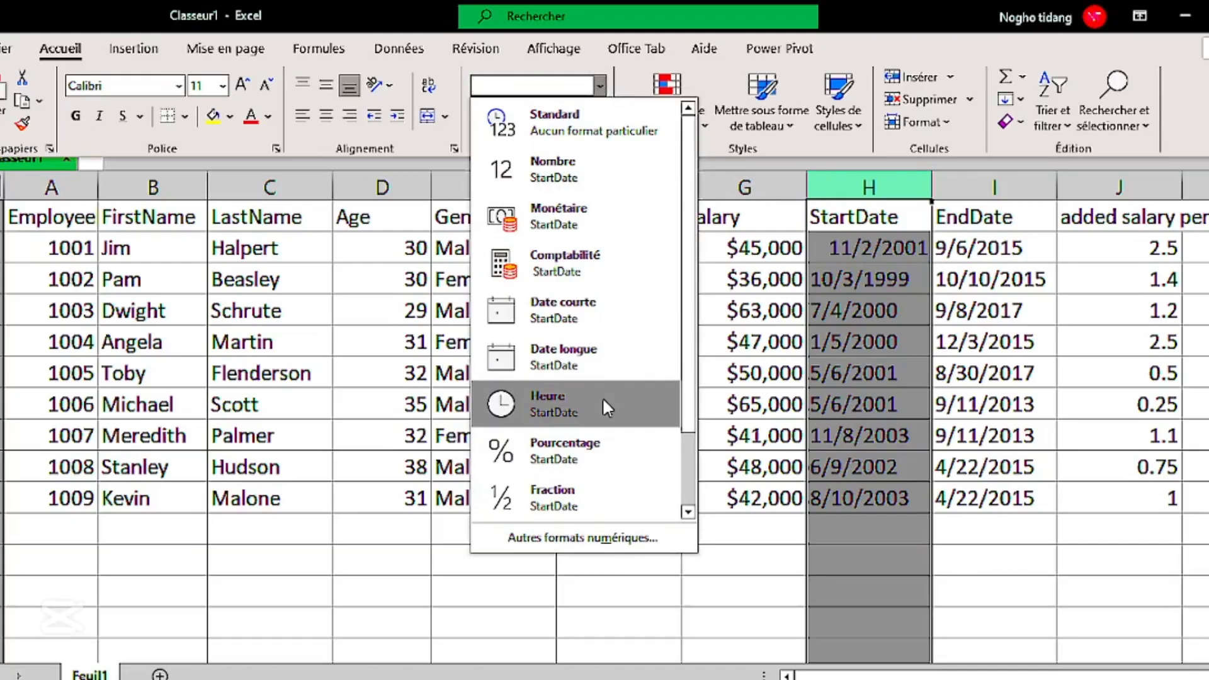
pyautogui.click(570, 536)
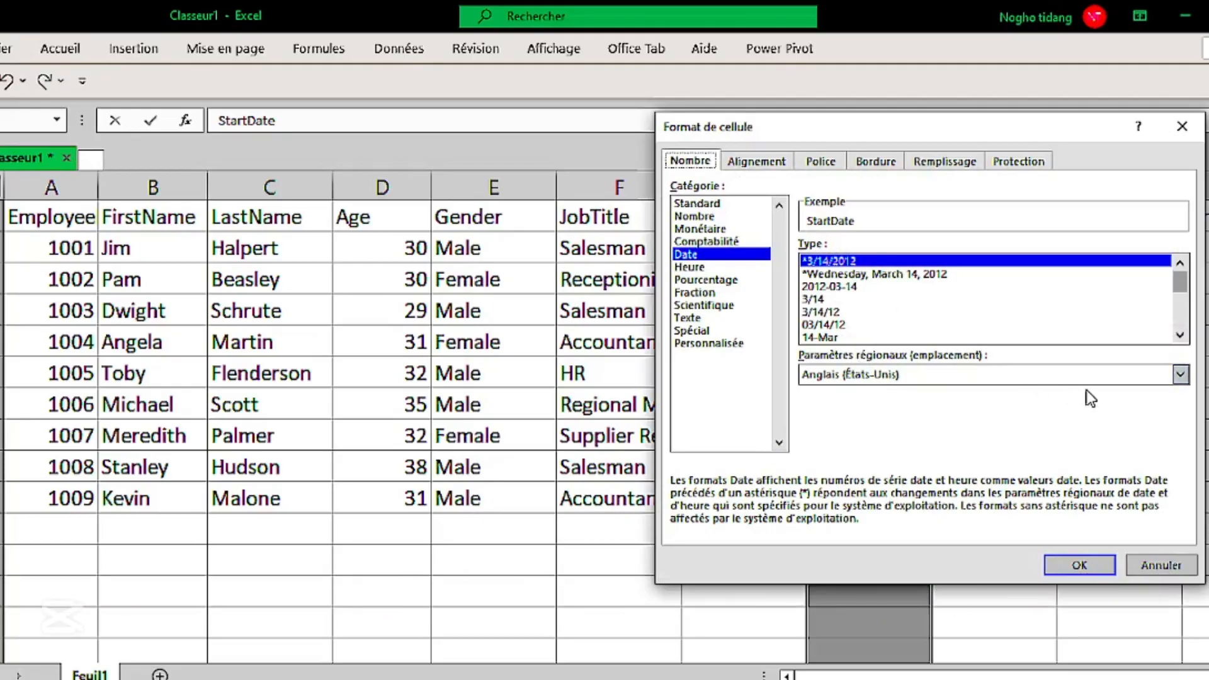
pyautogui.click(1179, 376)
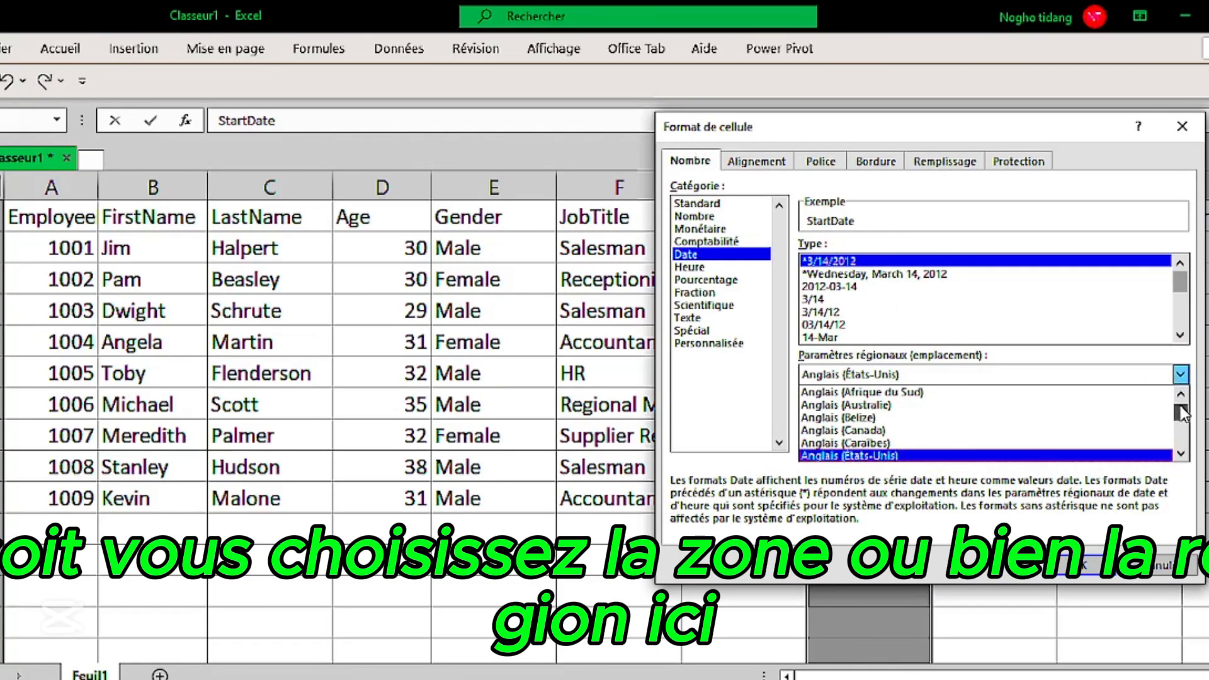
pyautogui.moveTo(1181, 413)
pyautogui.mouseDown()
pyautogui.moveTo(1182, 423)
pyautogui.moveTo(1182, 409)
pyautogui.mouseUp()
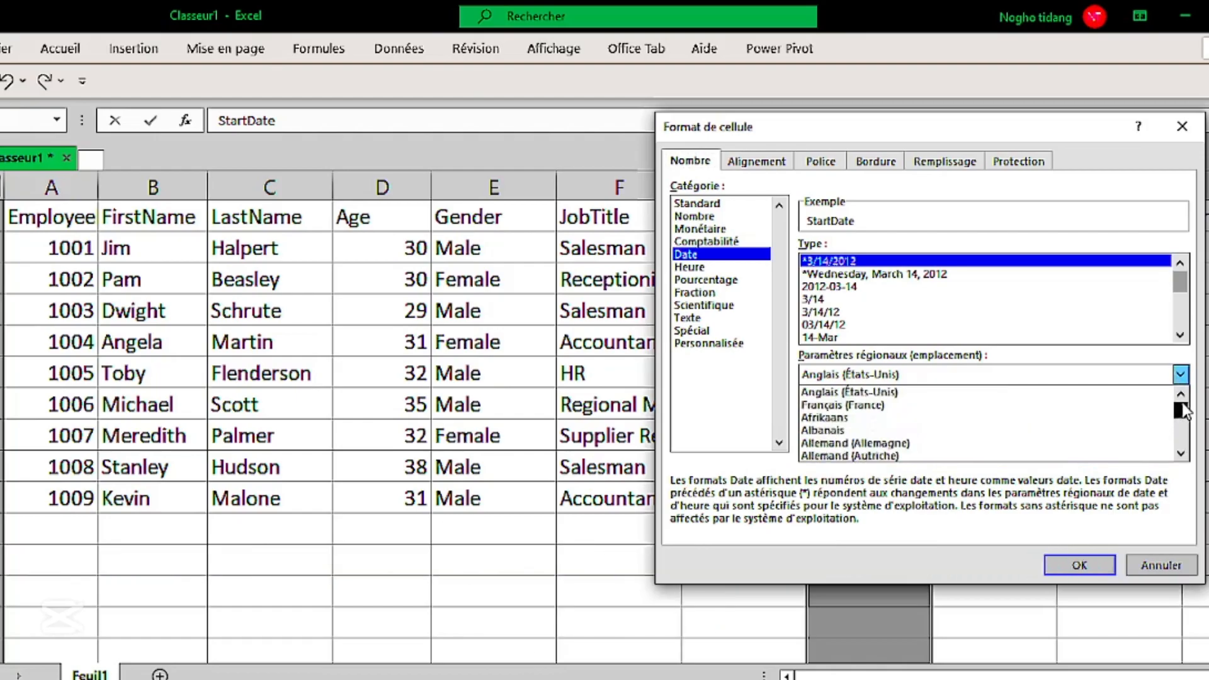
pyautogui.click(869, 405)
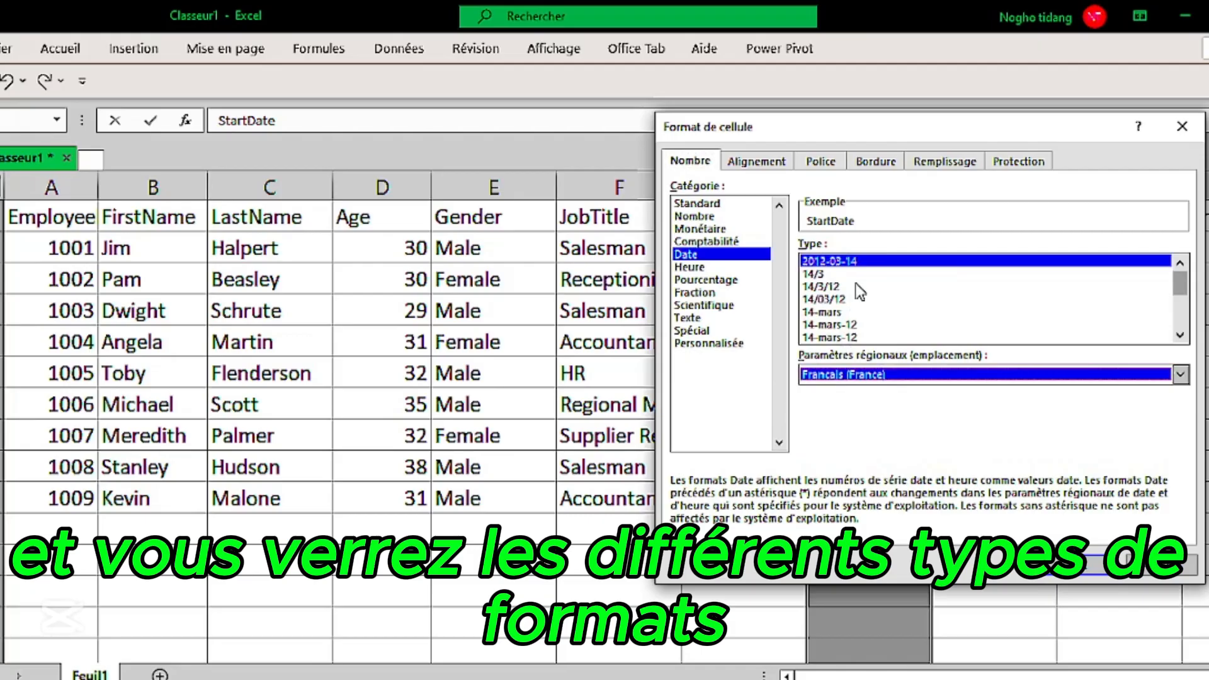
pyautogui.click(830, 337)
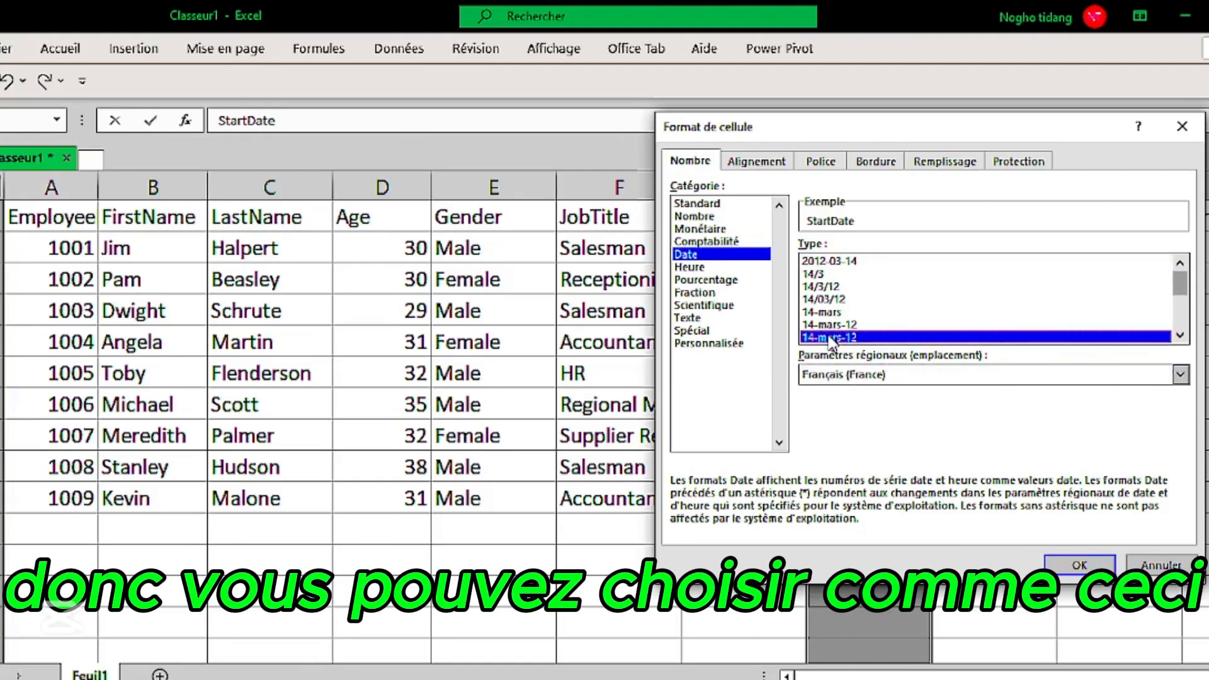
pyautogui.click(1078, 565)
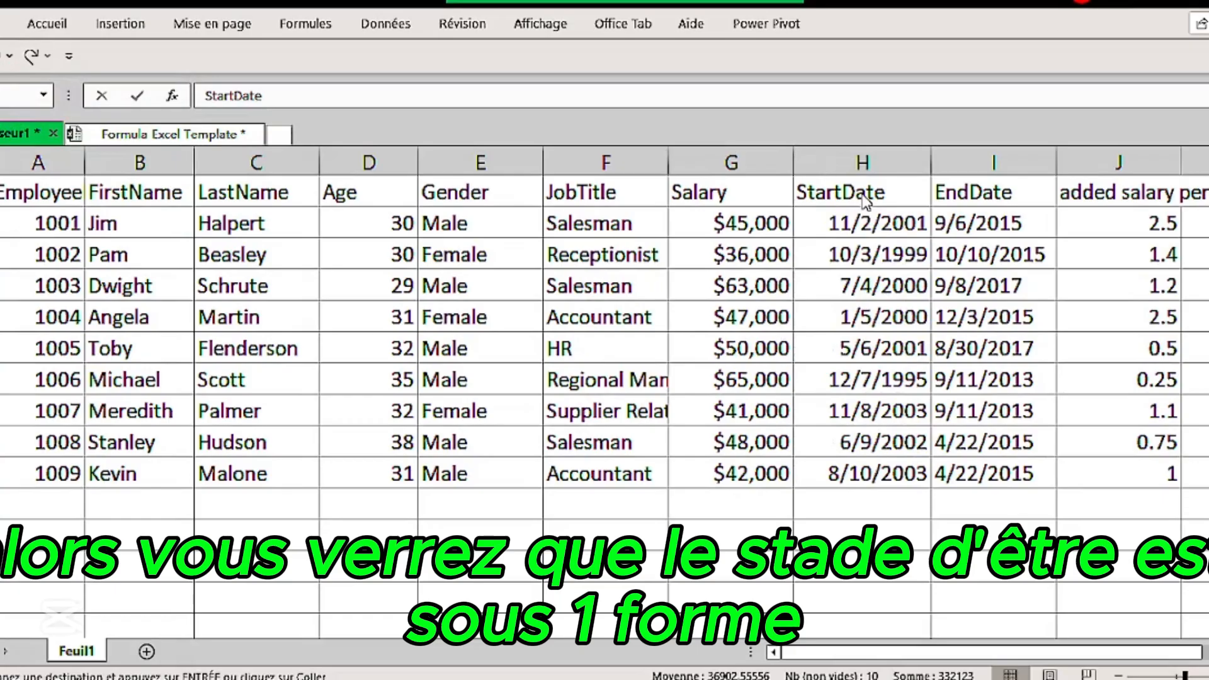
# - Paste the copied cells over the StartDate data and format them as Date with the Anglais (Canada) locale and the March 14, 2012 type
pyautogui.hotkey('ctrl', 'v')
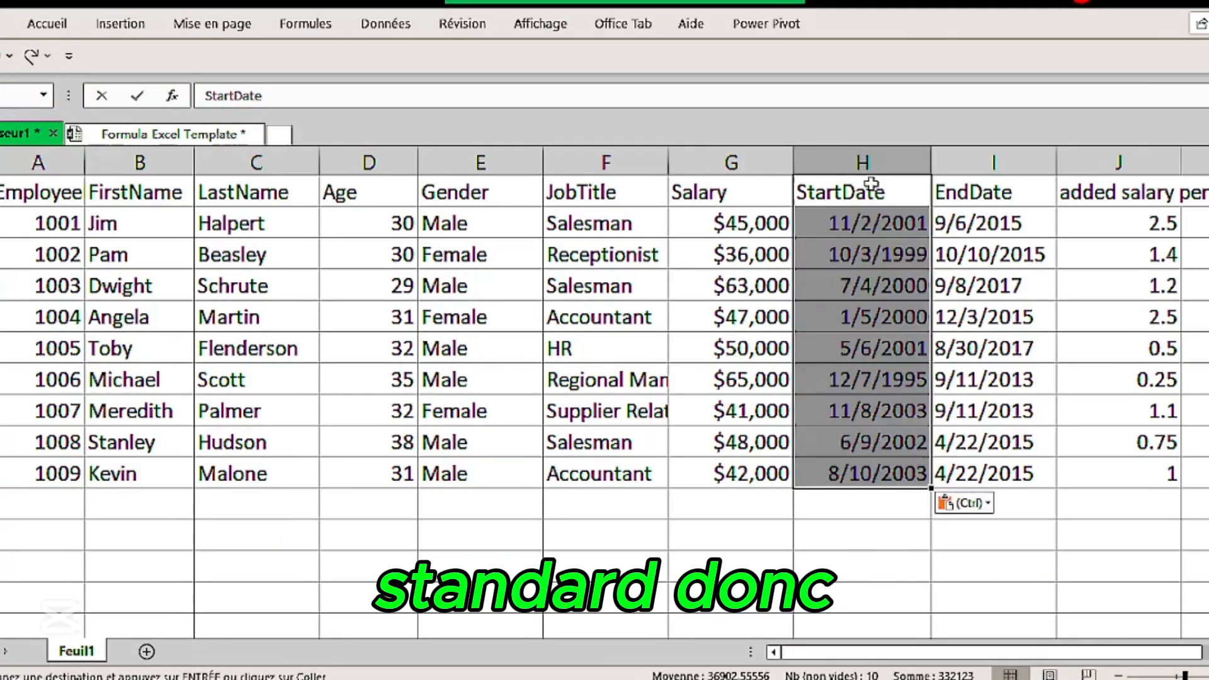
pyautogui.click(47, 22)
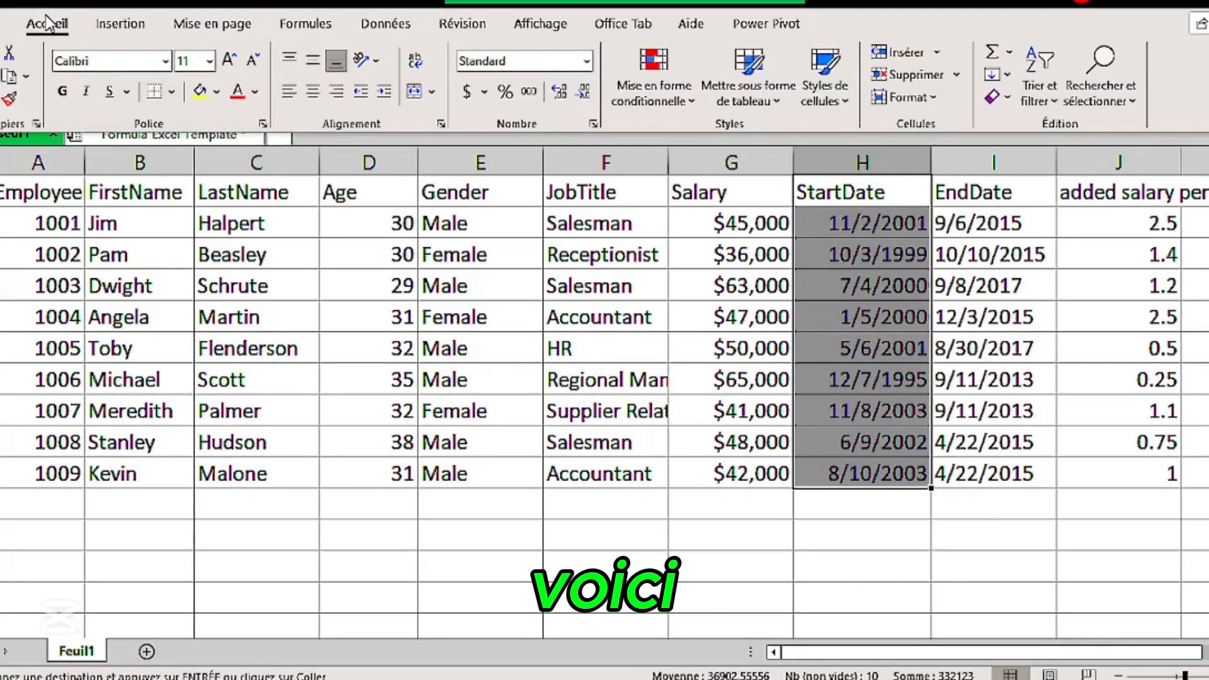
pyautogui.click(587, 61)
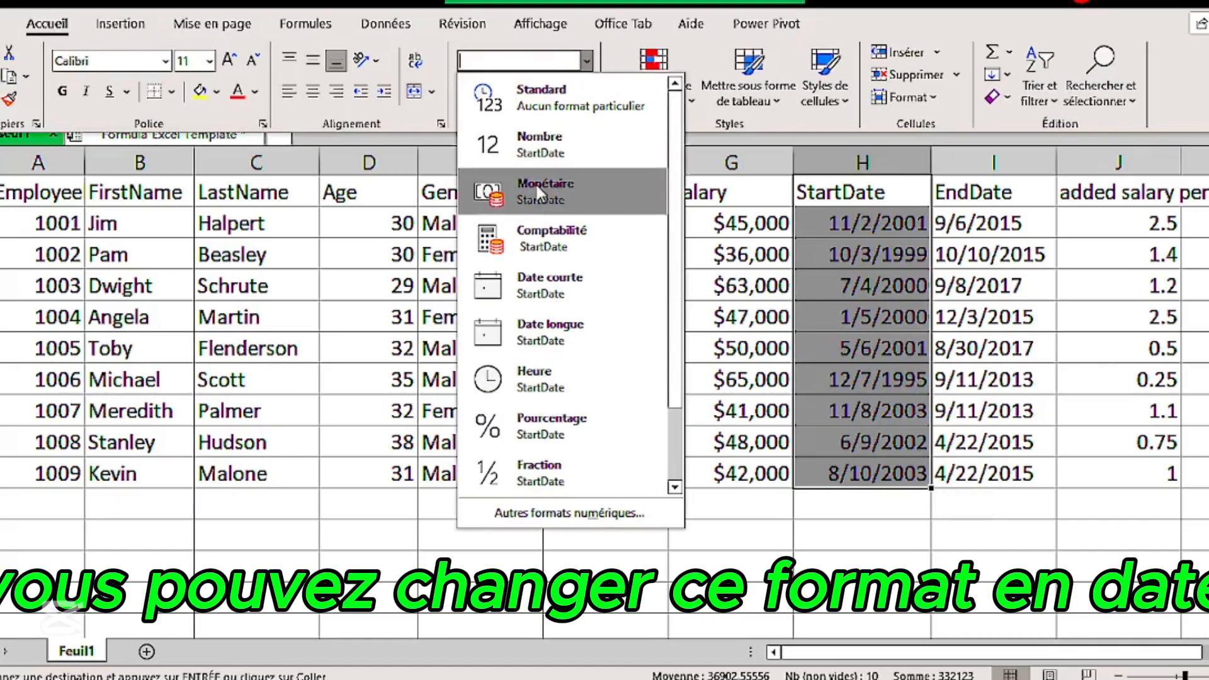
pyautogui.click(520, 510)
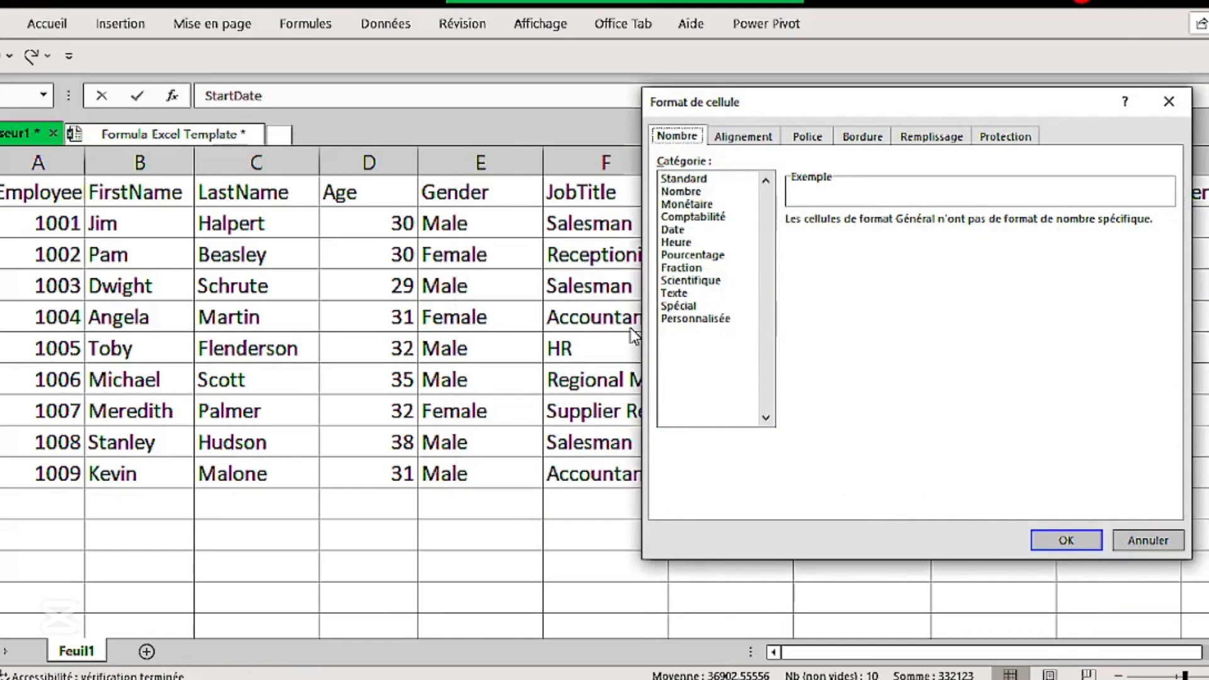
pyautogui.click(679, 231)
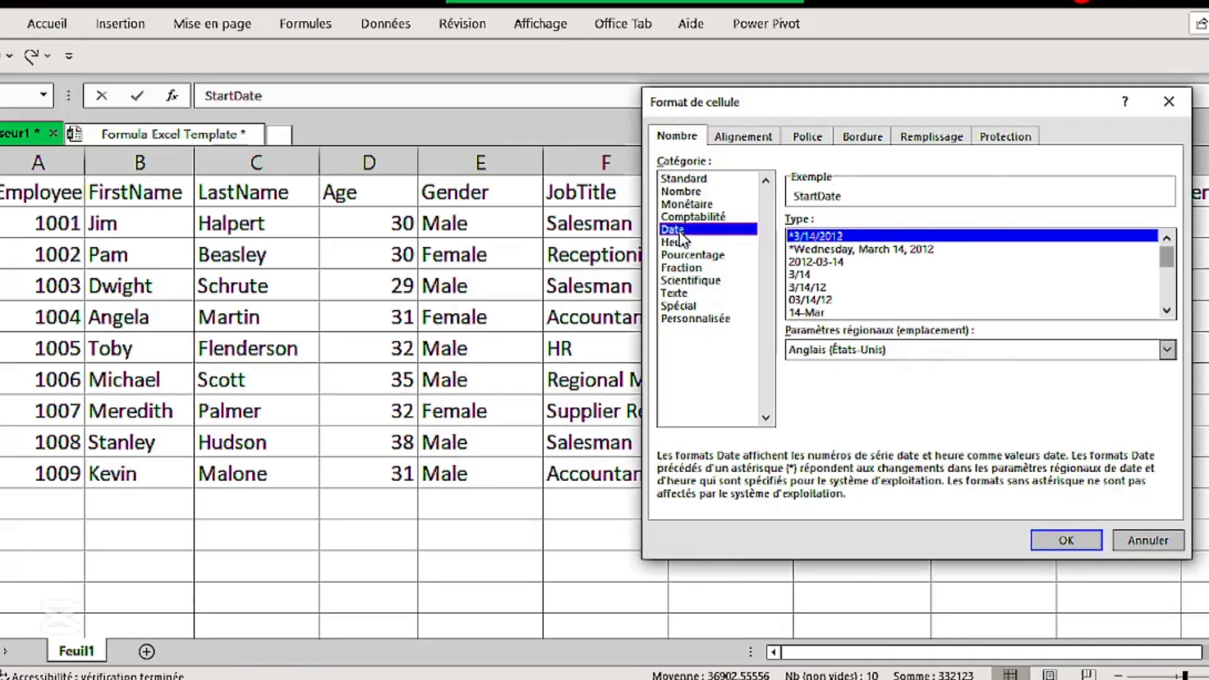
pyautogui.click(1167, 351)
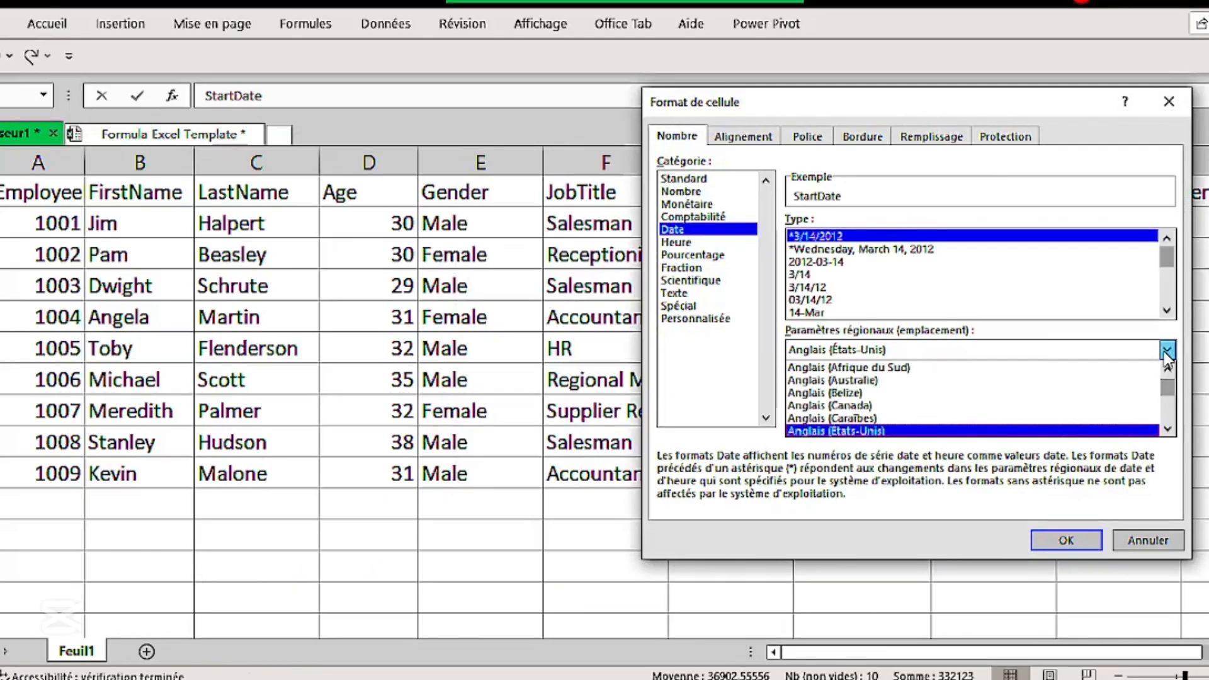
pyautogui.click(826, 408)
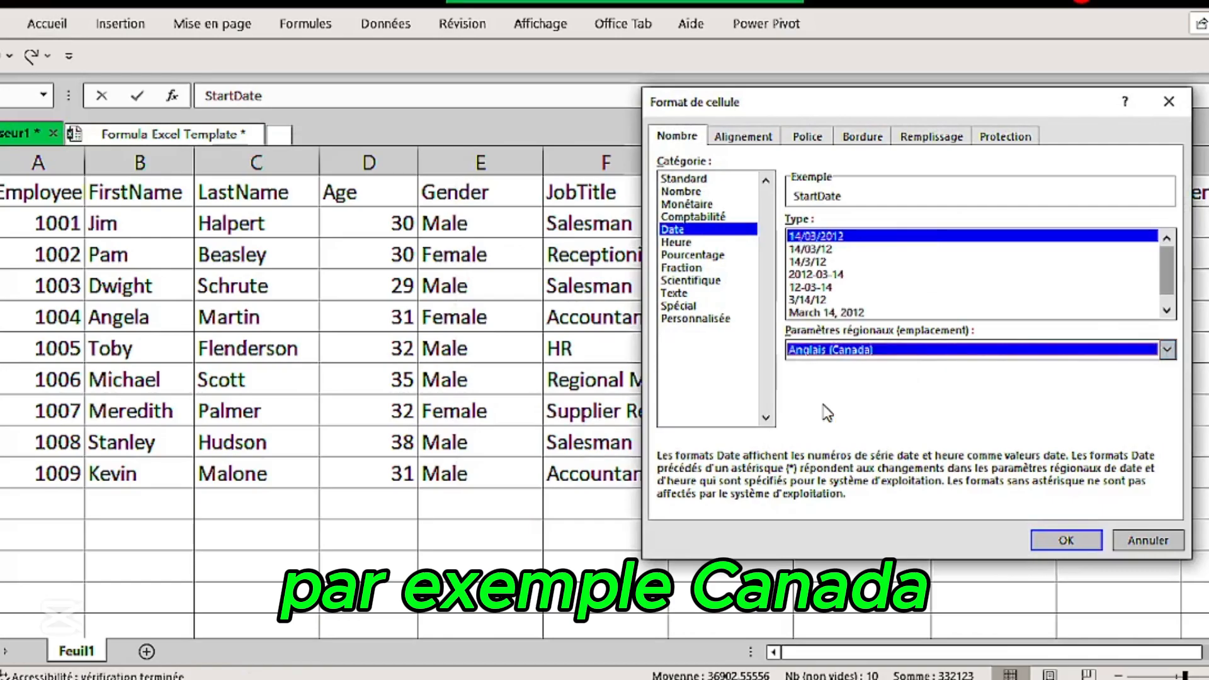
pyautogui.click(832, 313)
pyautogui.click(1058, 540)
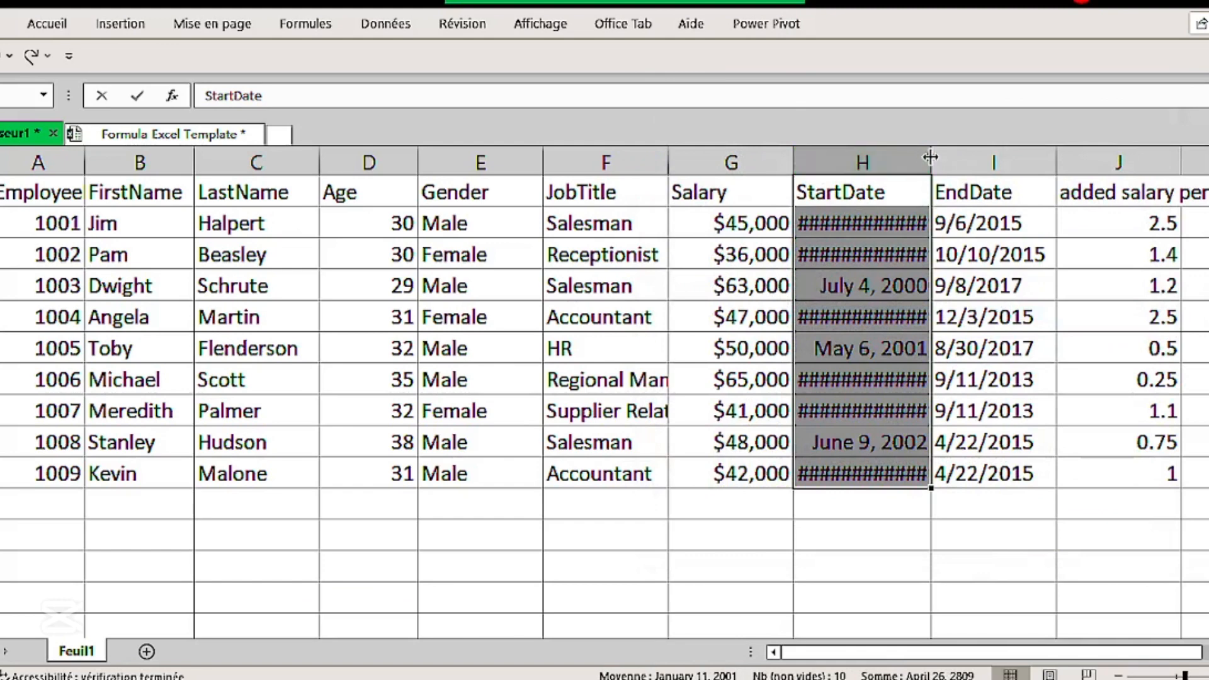
# - Widen the StartDate column to fit its long dates and change its date type to 12-03-14
pyautogui.moveTo(930, 157); pyautogui.dragTo(979, 157)
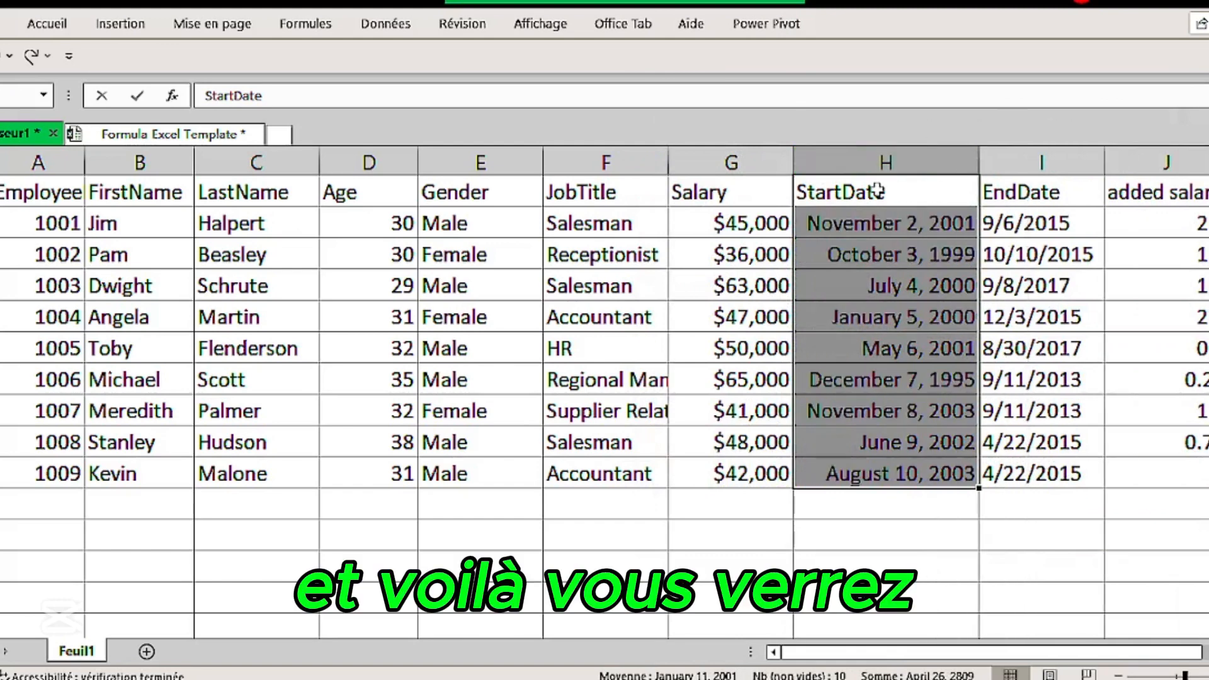
pyautogui.click(52, 23)
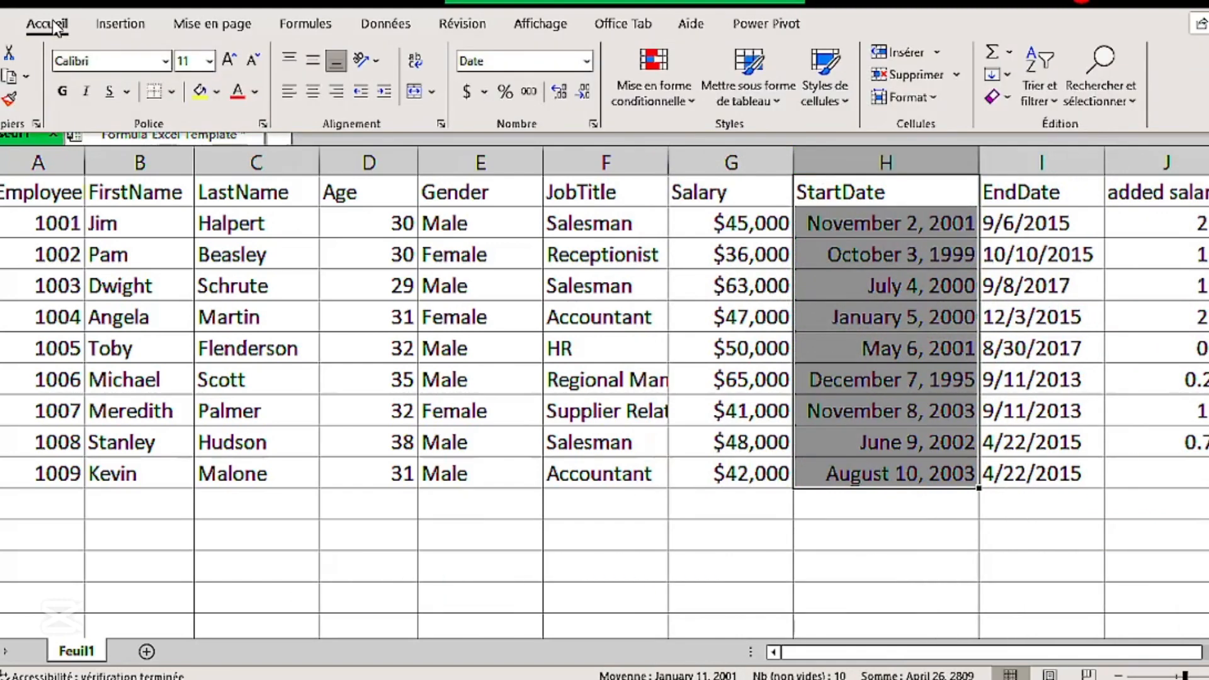
pyautogui.click(587, 61)
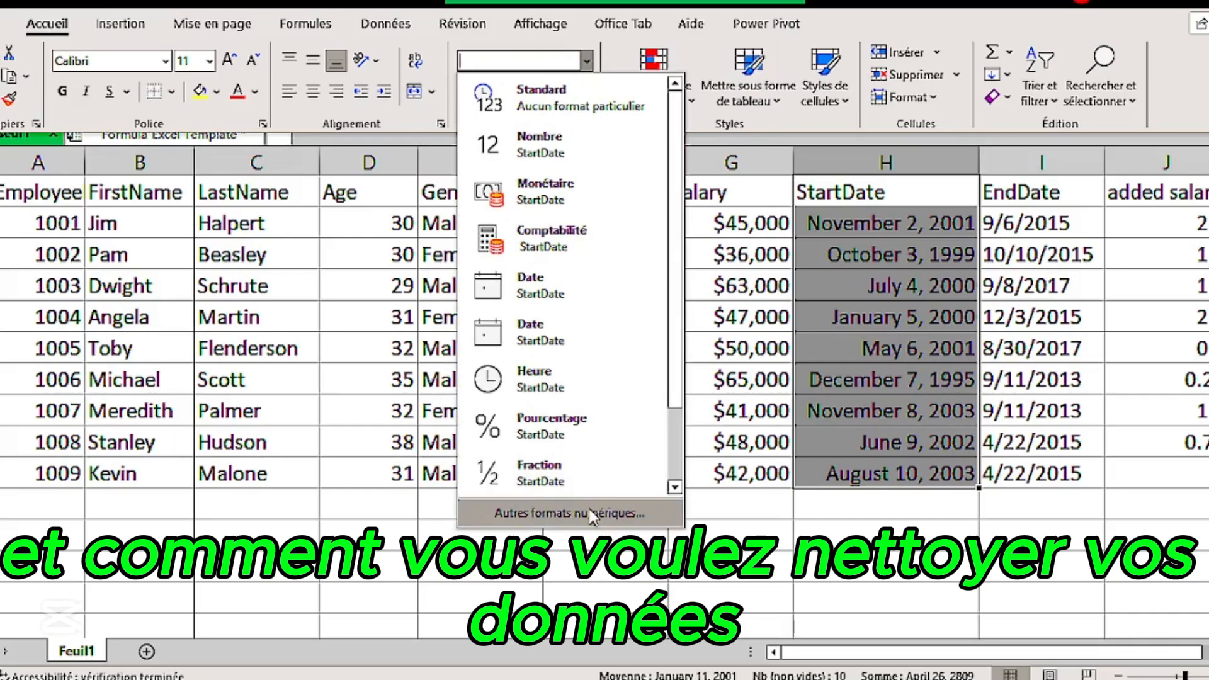
pyautogui.click(592, 513)
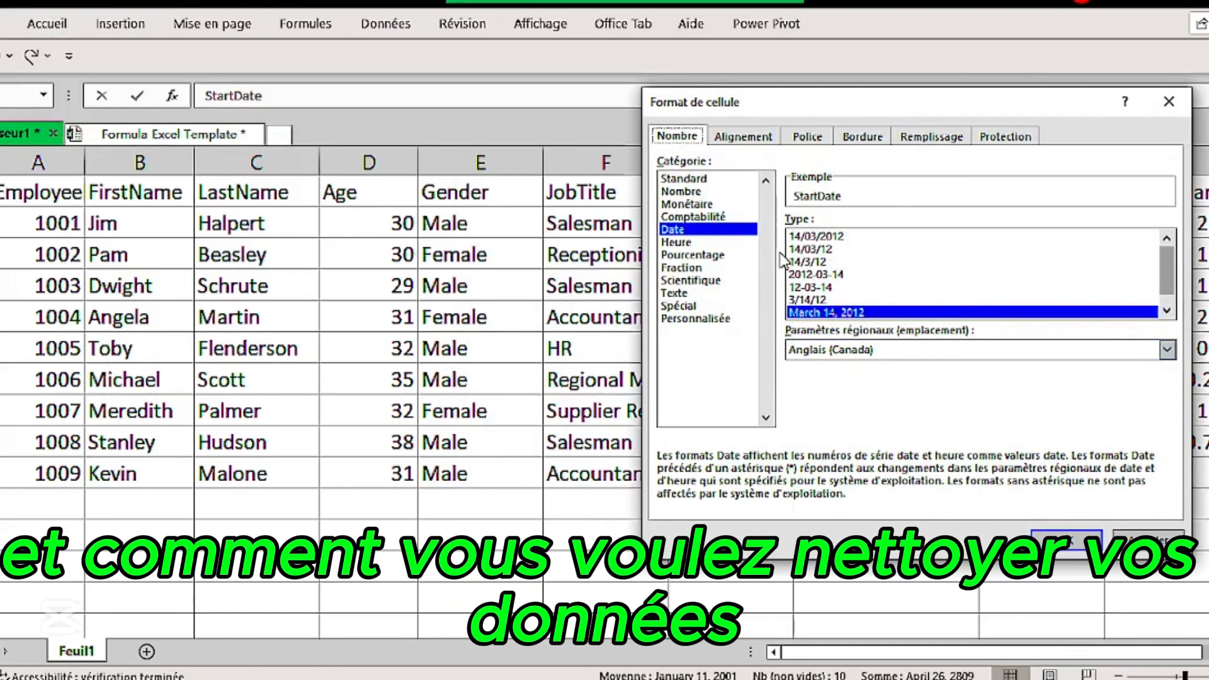
pyautogui.click(817, 288)
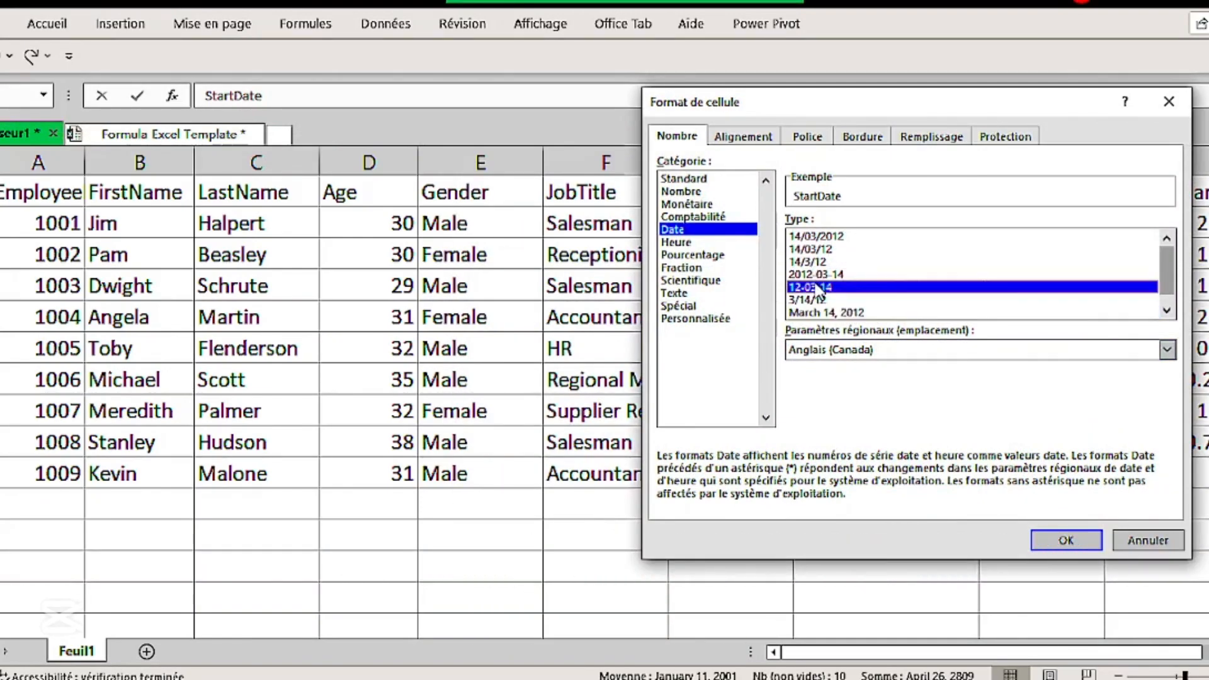
pyautogui.click(1063, 541)
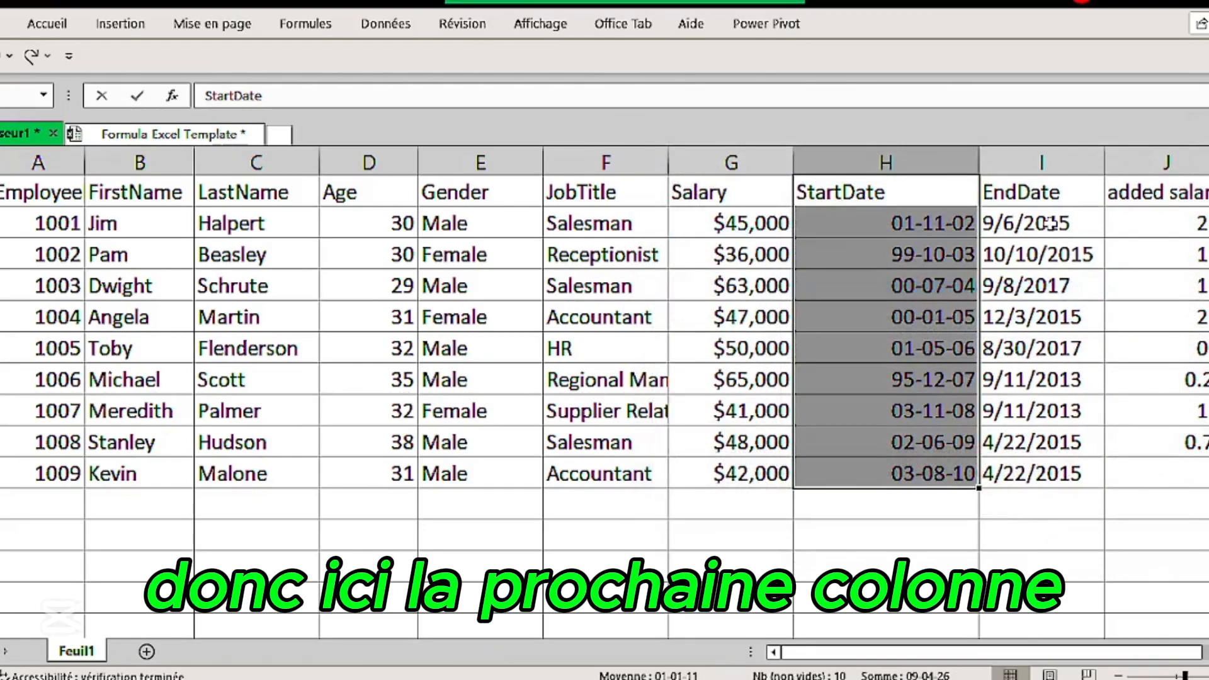
# - Give the whole EndDate column a Date format with the Espagnol (Nicaragua) locale and the 14/03/12 type
pyautogui.click(1040, 191)
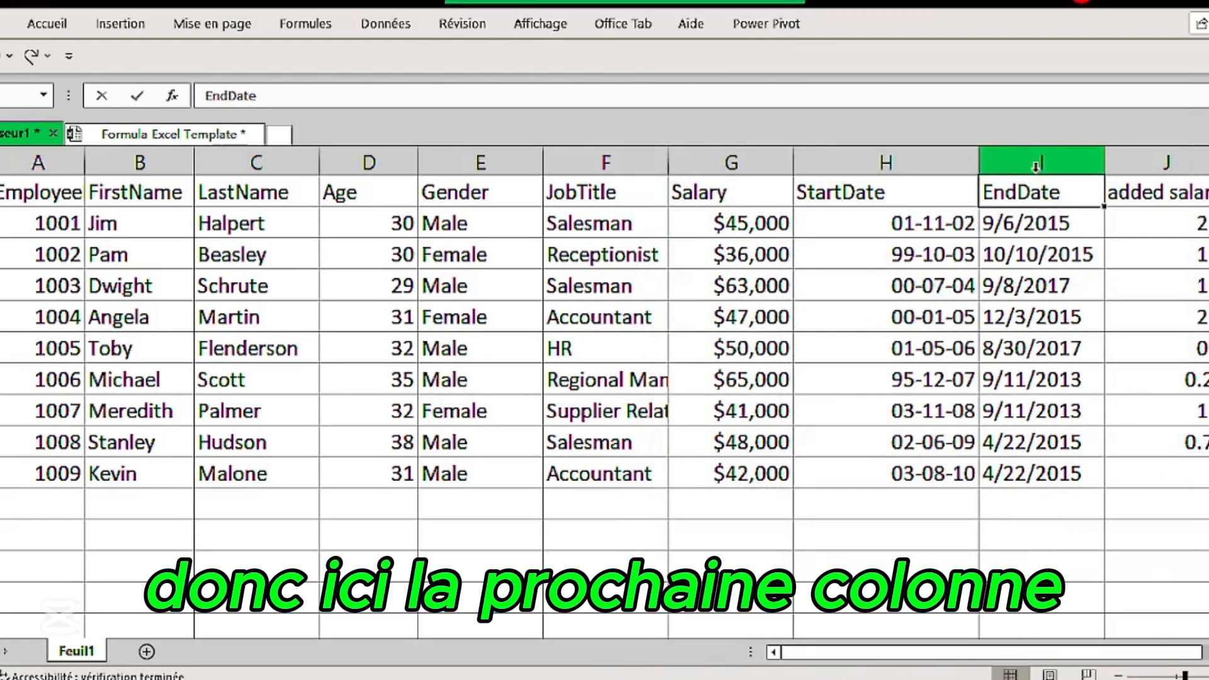
pyautogui.click(1037, 164)
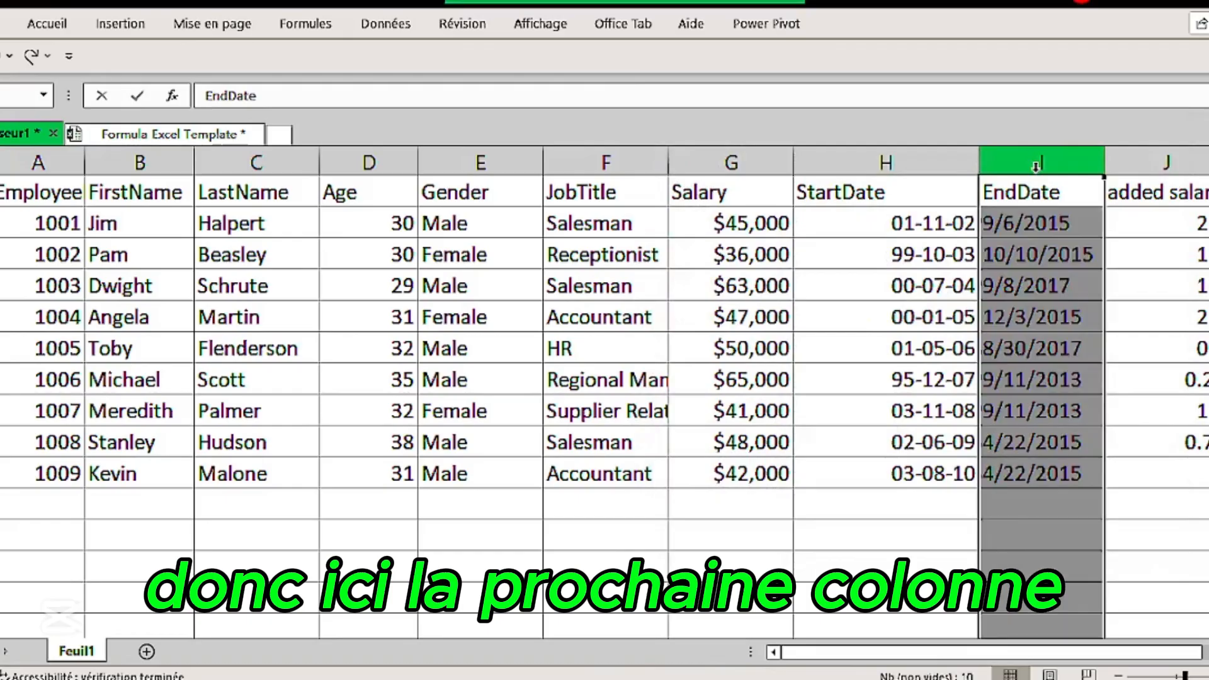
pyautogui.click(55, 27)
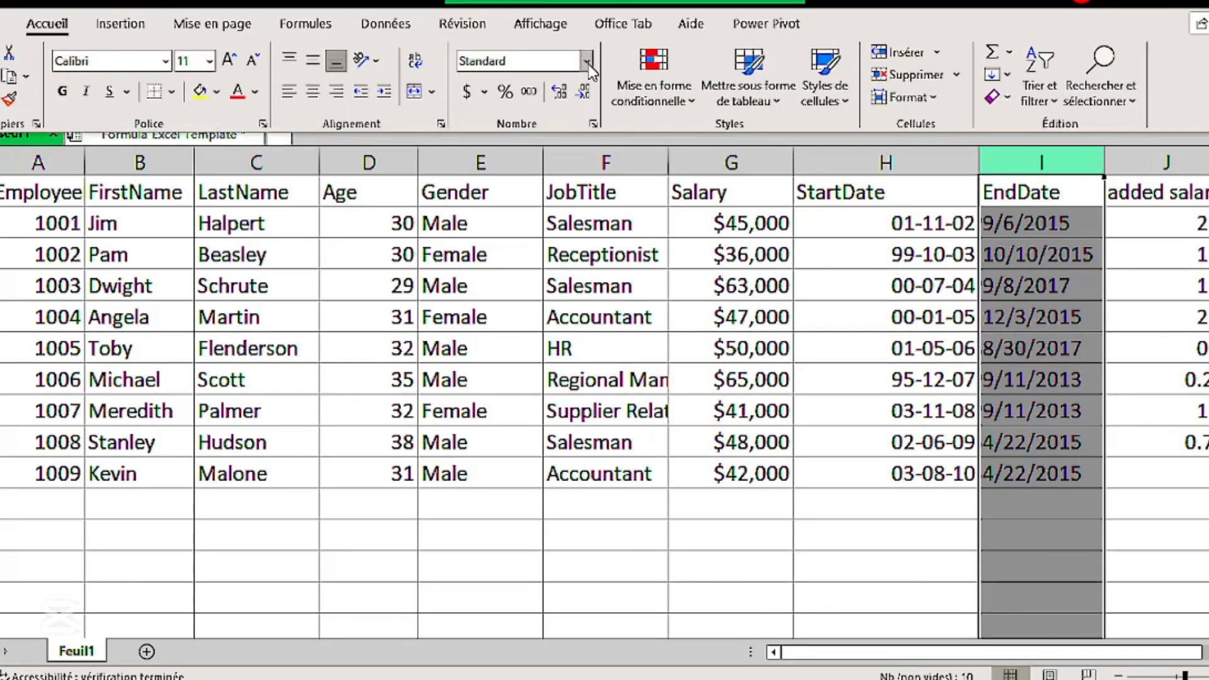
pyautogui.click(588, 63)
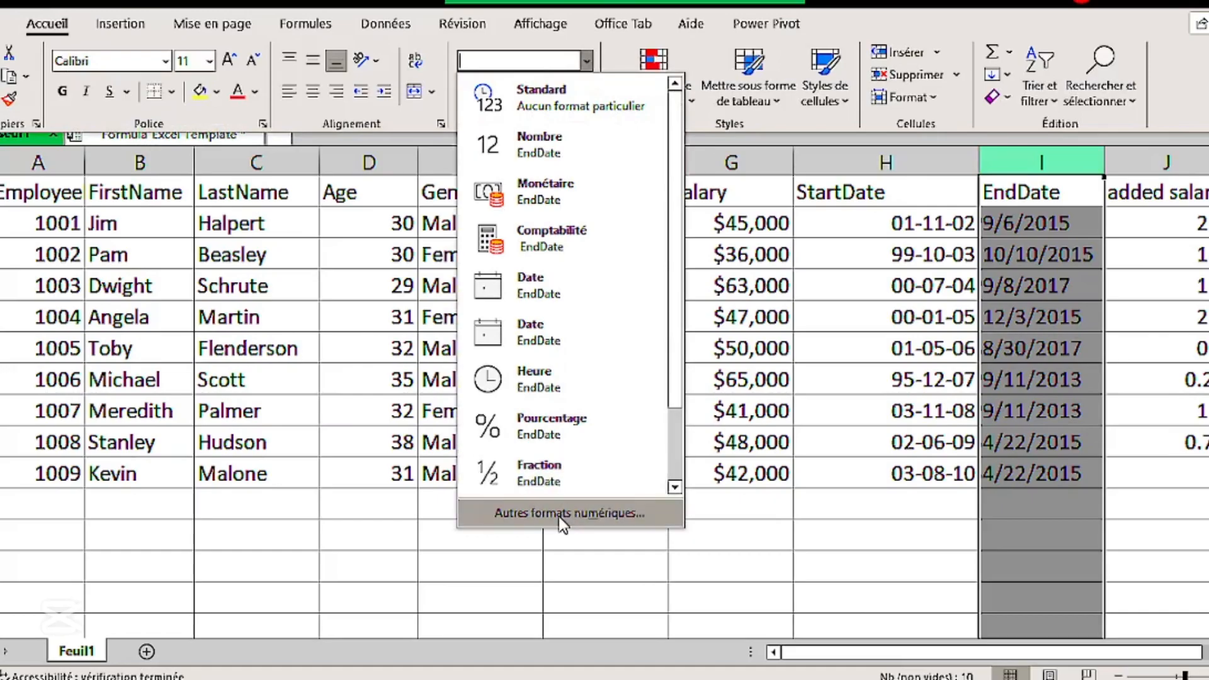
pyautogui.click(562, 515)
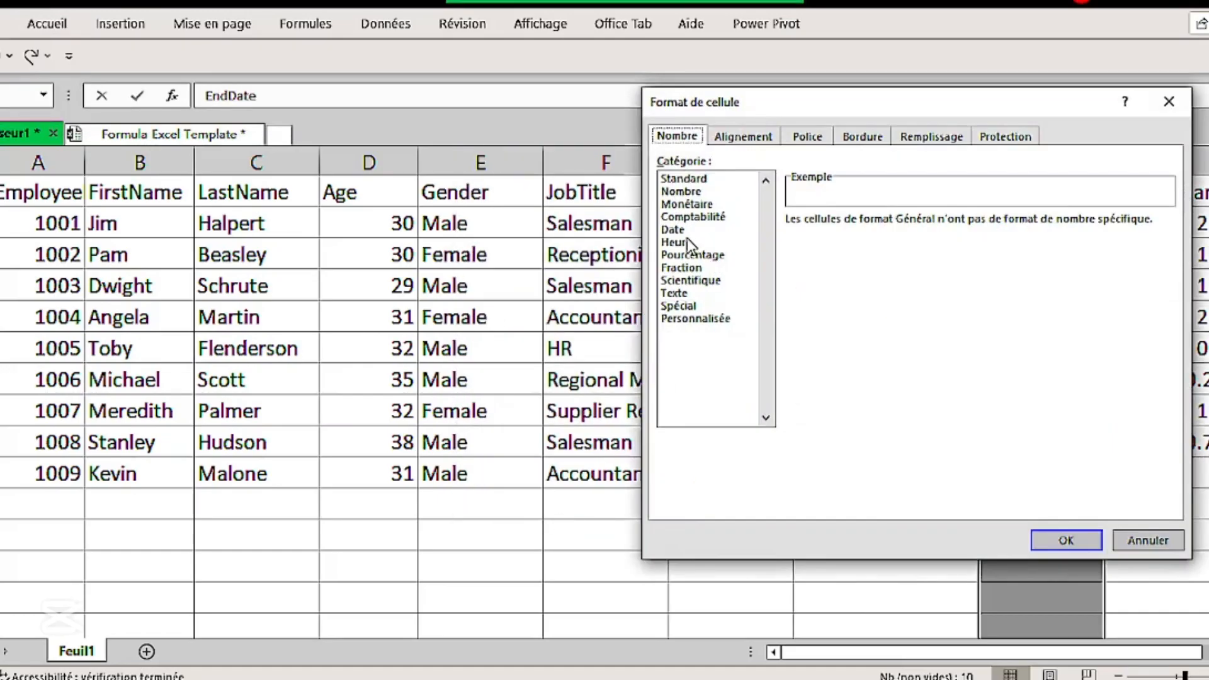
pyautogui.click(677, 228)
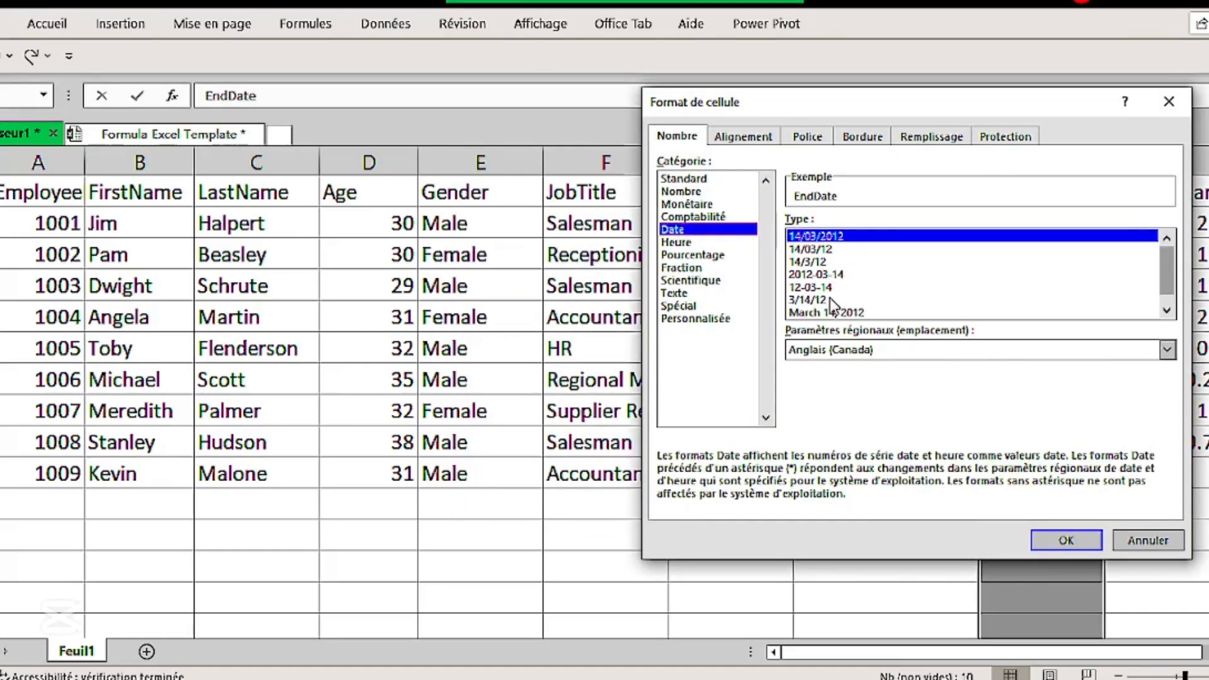
pyautogui.click(1167, 350)
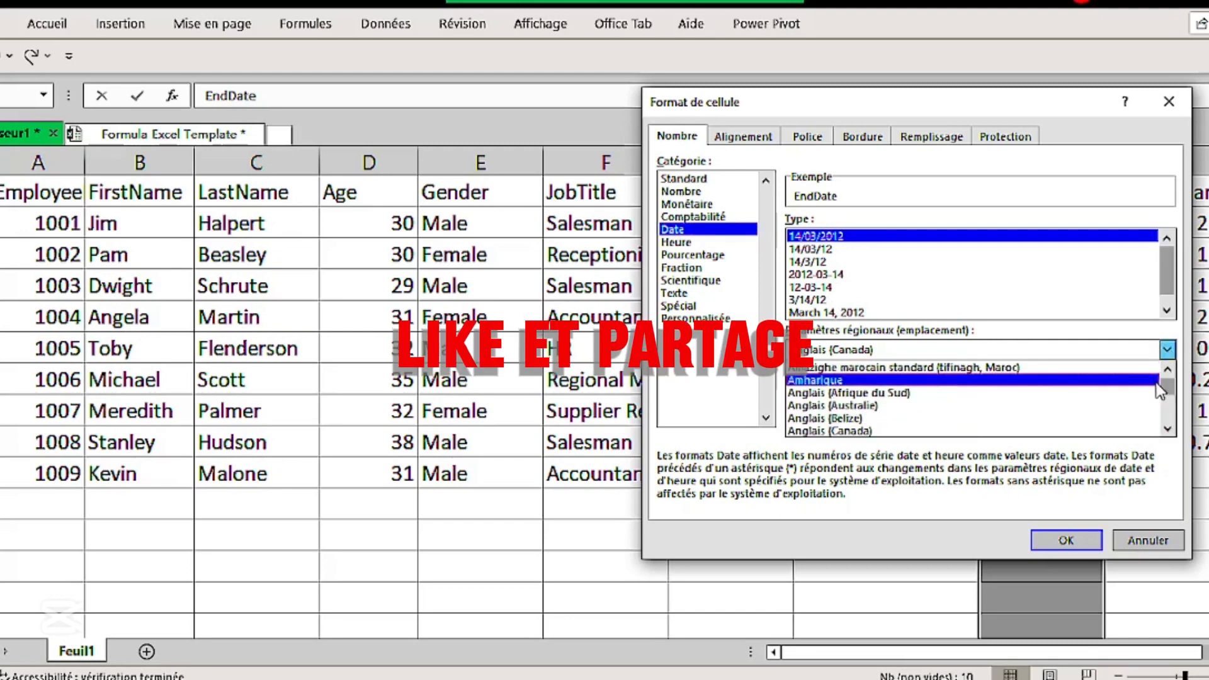
pyautogui.moveTo(1168, 393); pyautogui.dragTo(1169, 399)
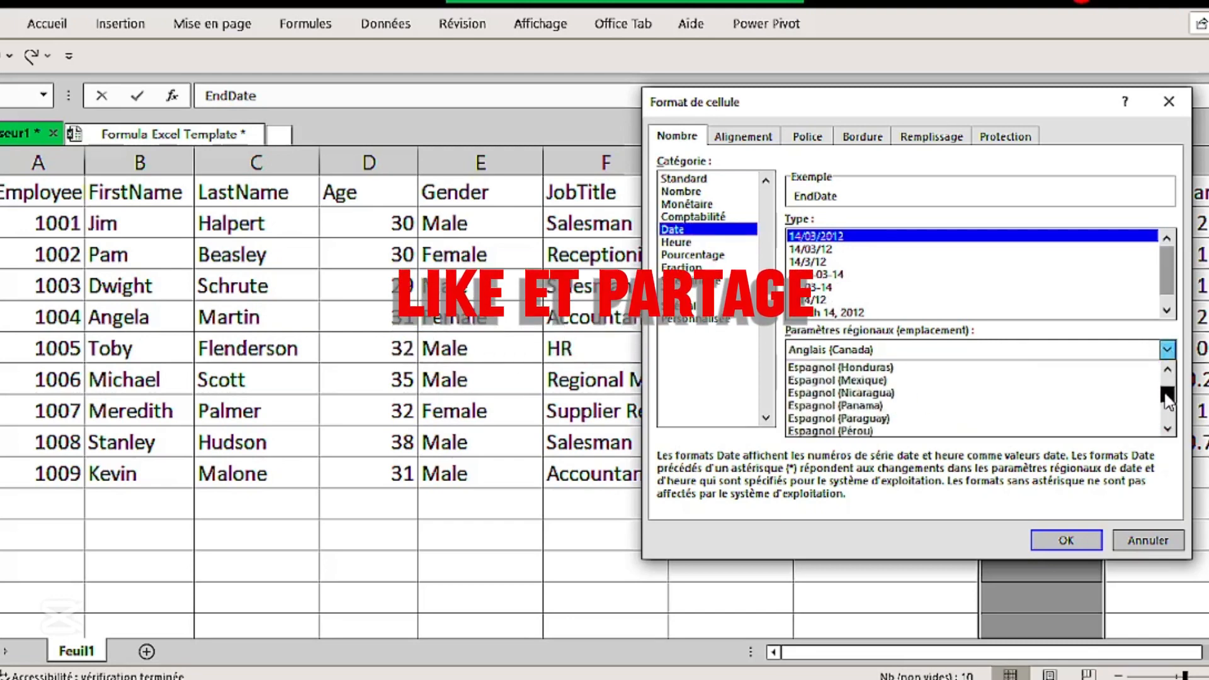
pyautogui.click(886, 394)
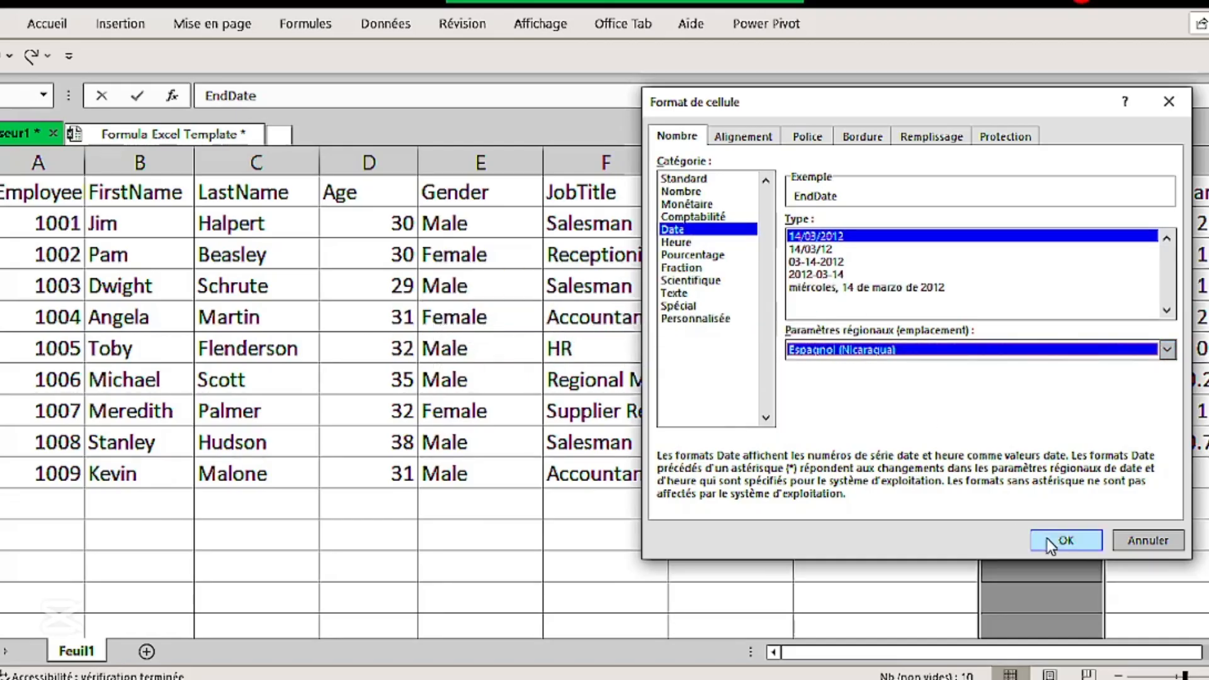
pyautogui.click(811, 250)
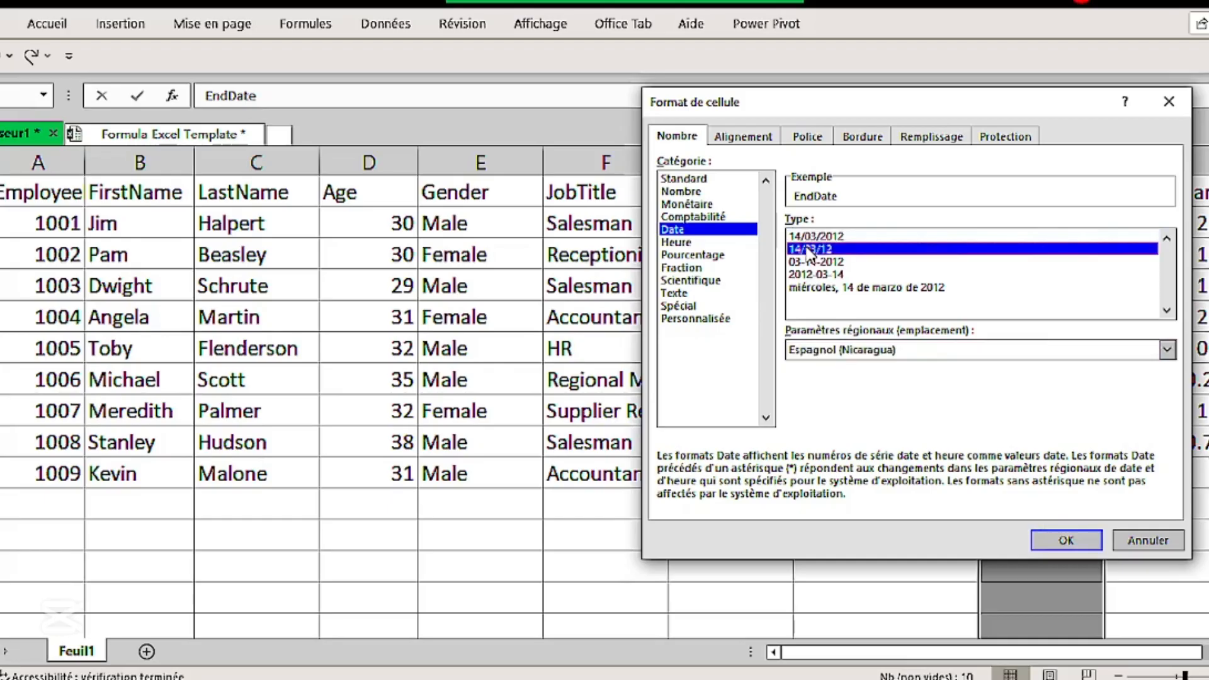
pyautogui.click(1058, 540)
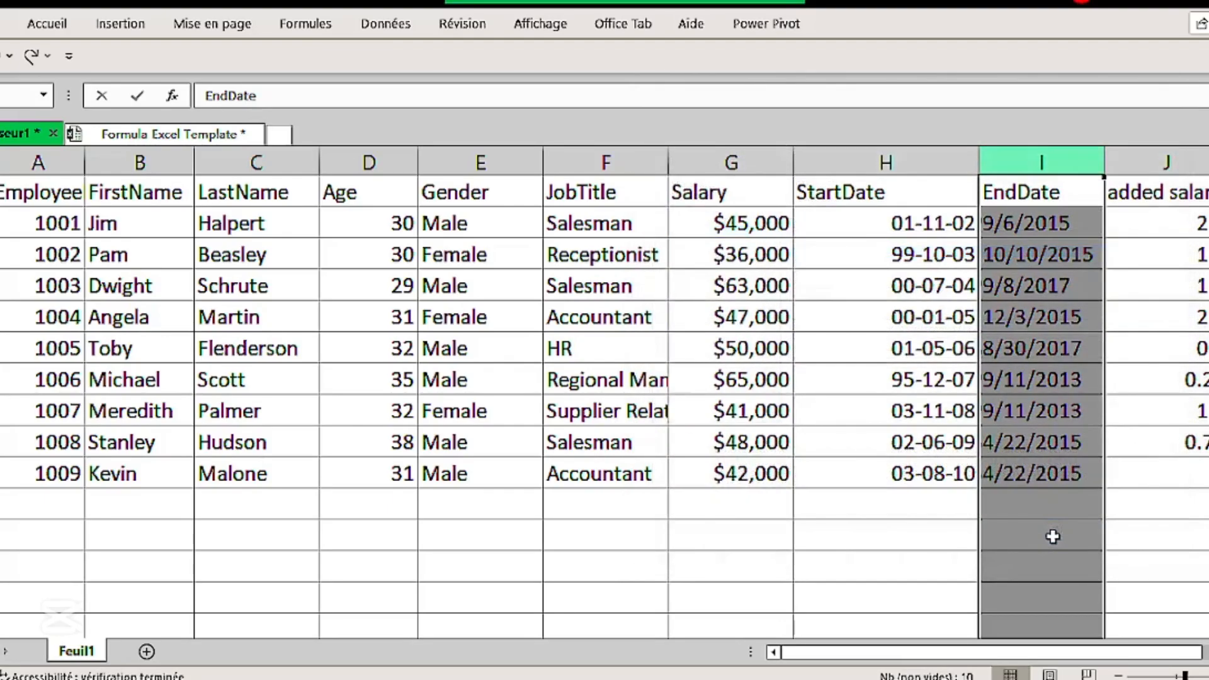
# - Format the whole added salary percentage column as Nombre with 1 decimal place
pyautogui.moveTo(997, 659); pyautogui.dragTo(1039, 661)
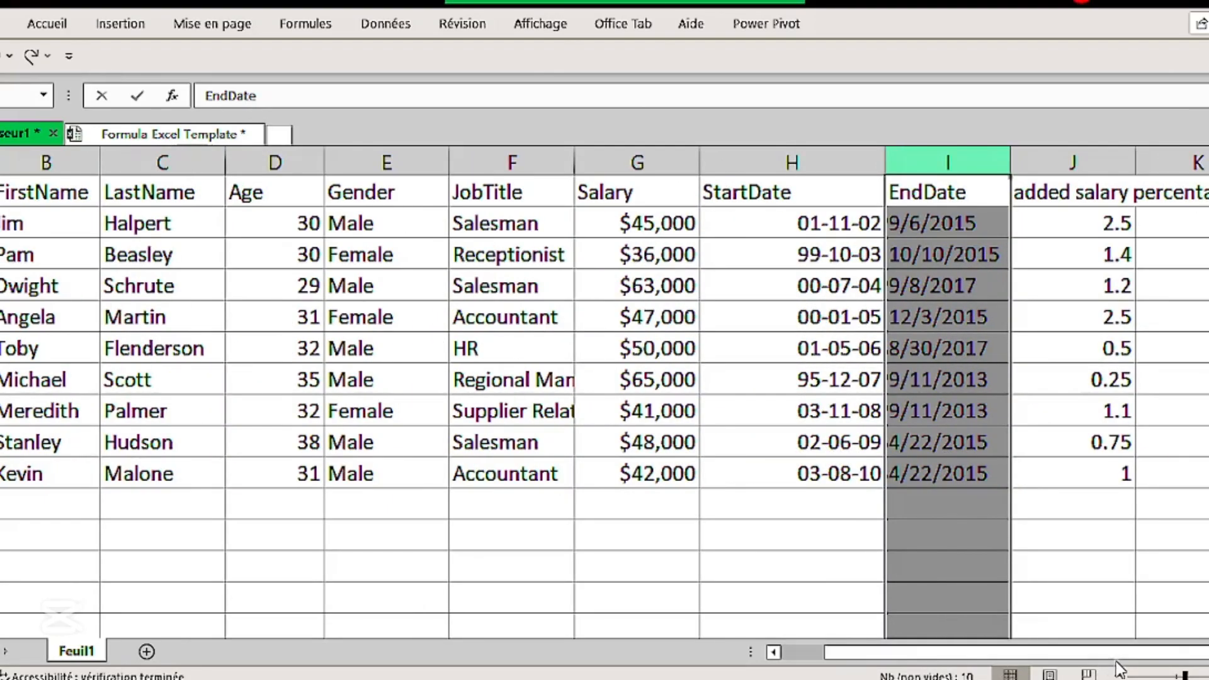
pyautogui.click(1079, 190)
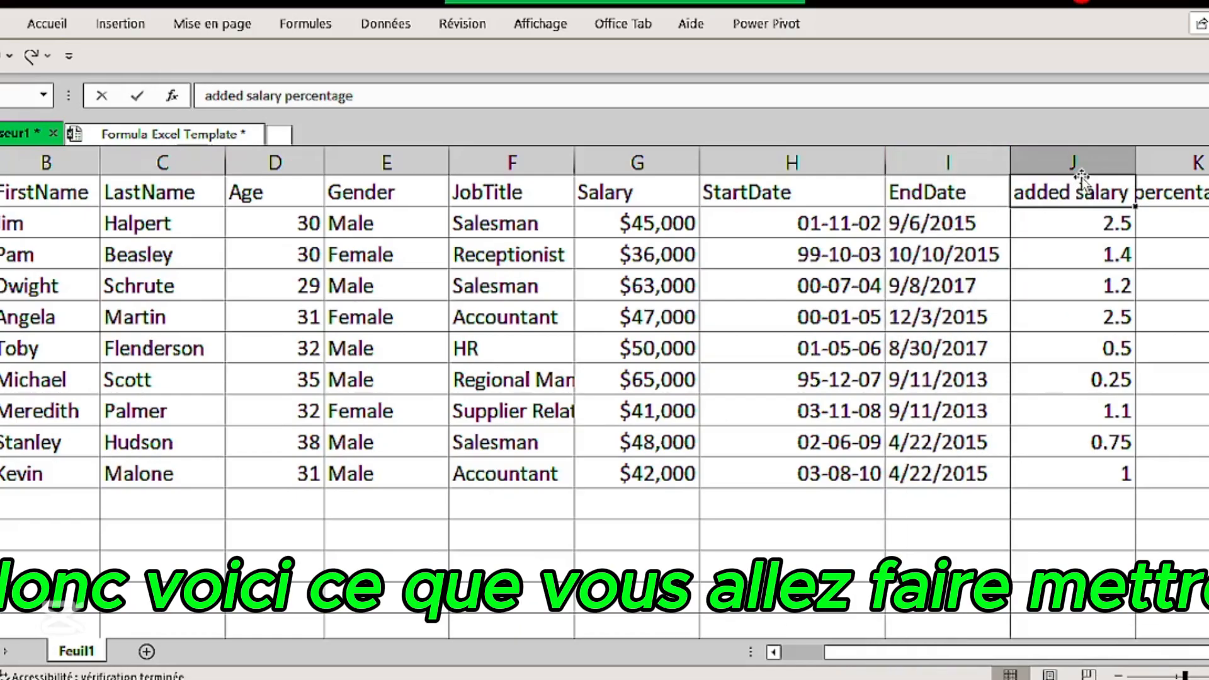
pyautogui.click(1079, 167)
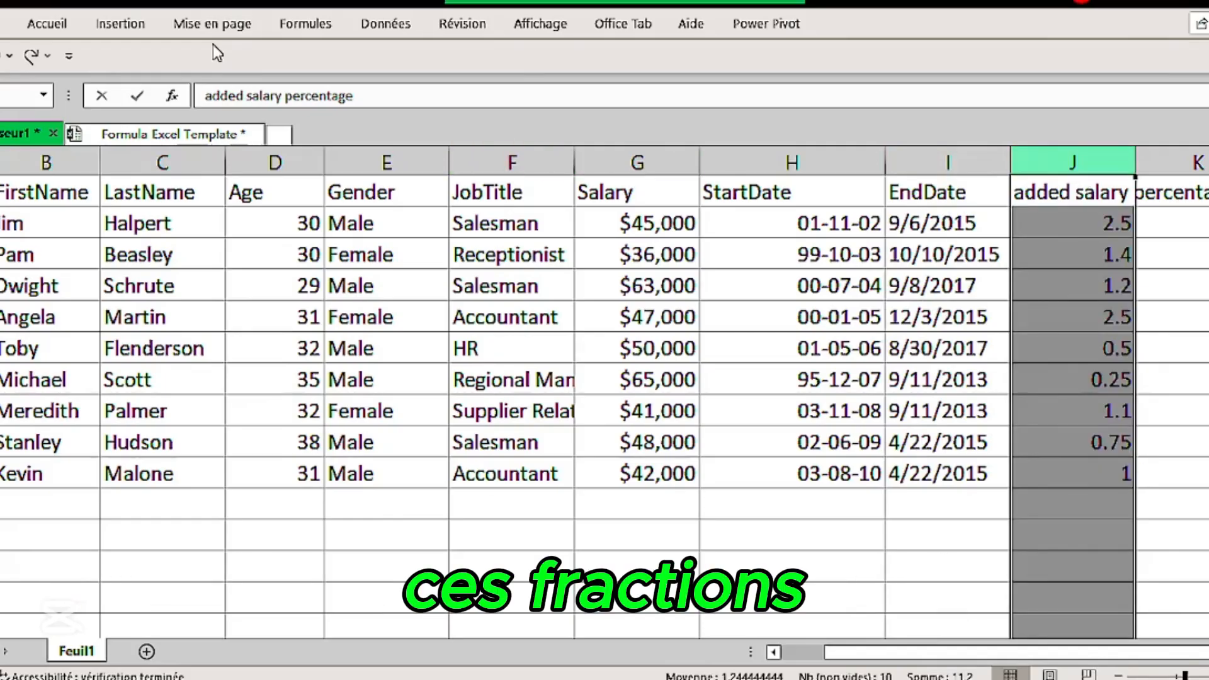
pyautogui.click(48, 24)
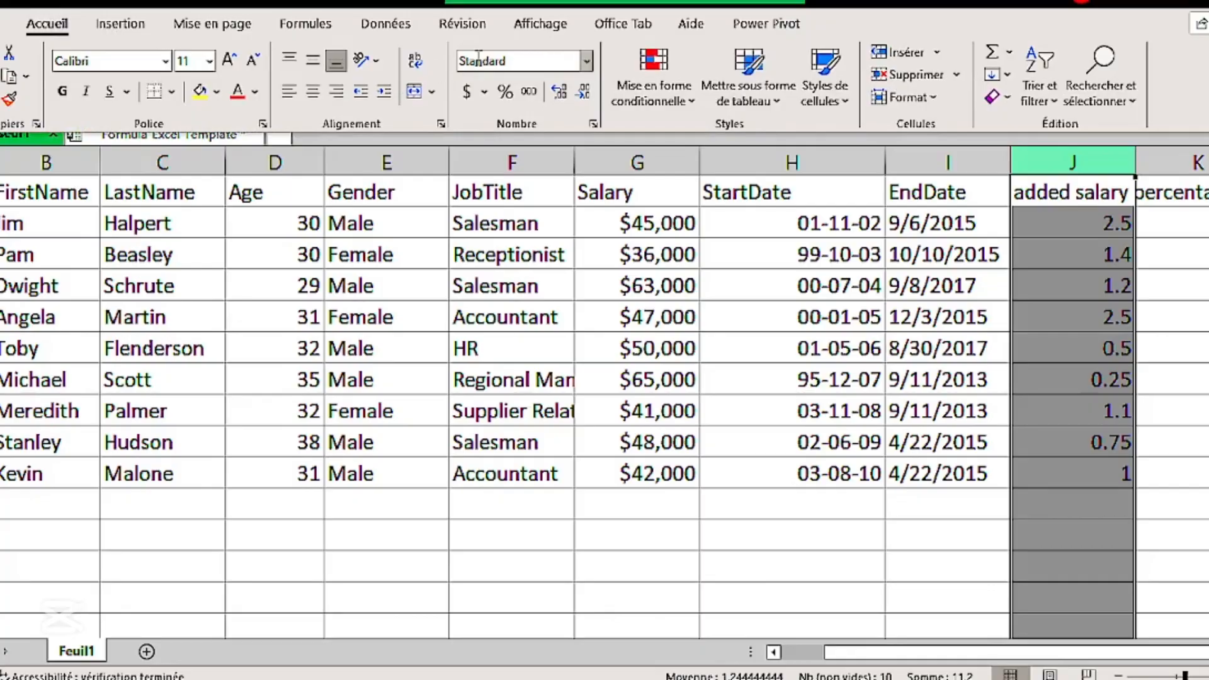
pyautogui.click(586, 61)
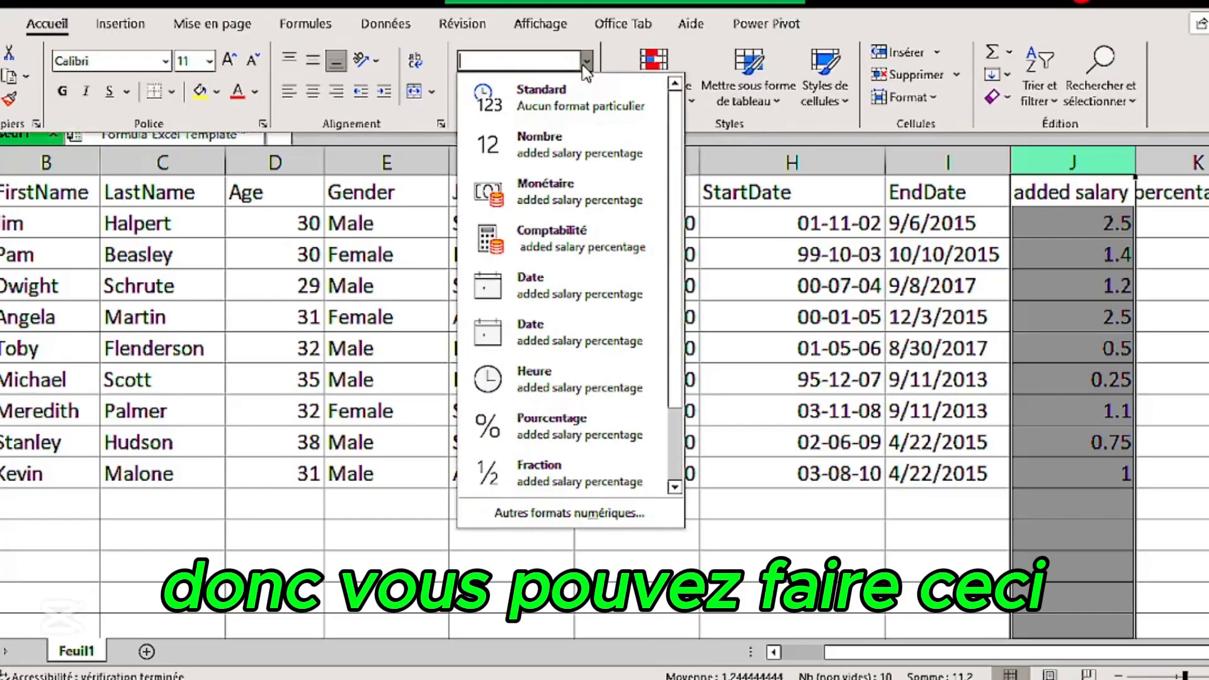
pyautogui.click(544, 137)
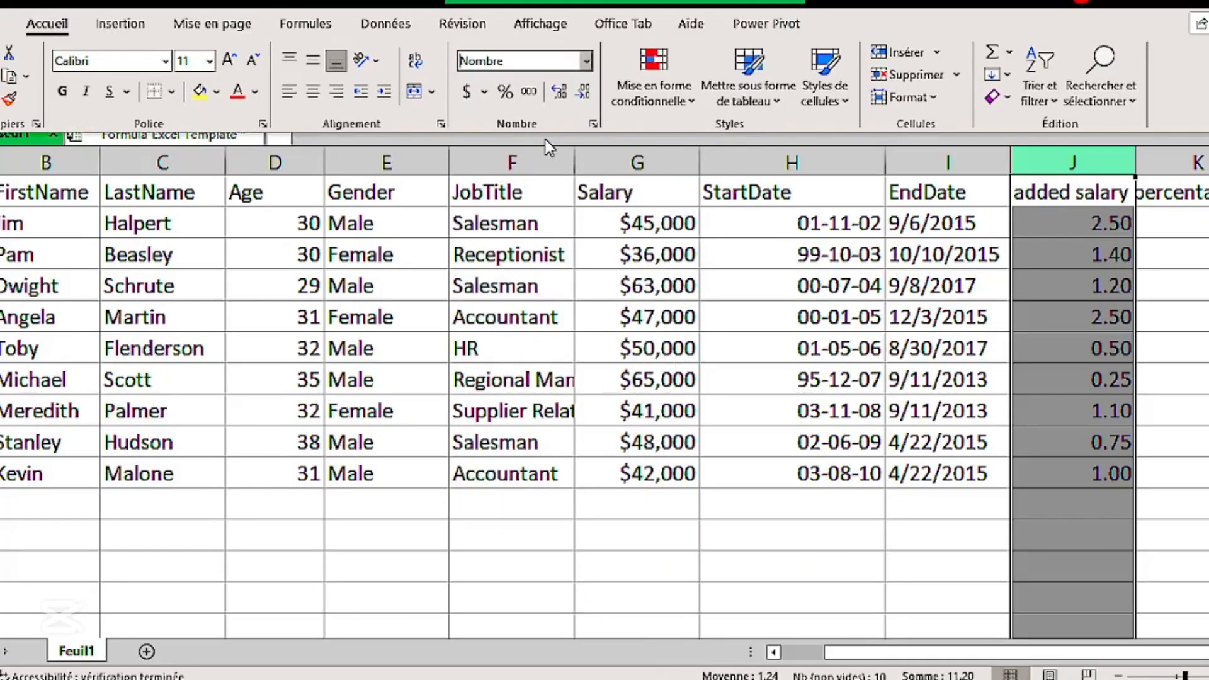
pyautogui.click(583, 93)
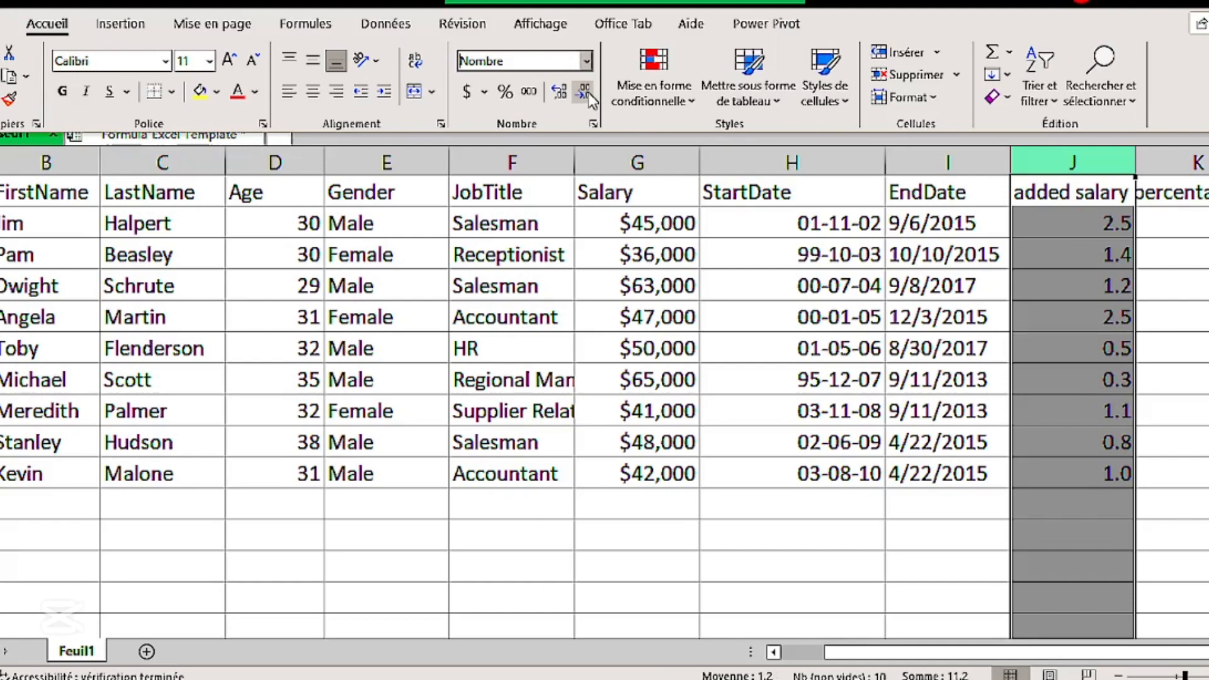
# - Format the whole added salary percentage column as Pourcentage with 0 decimal places
pyautogui.click(586, 61)
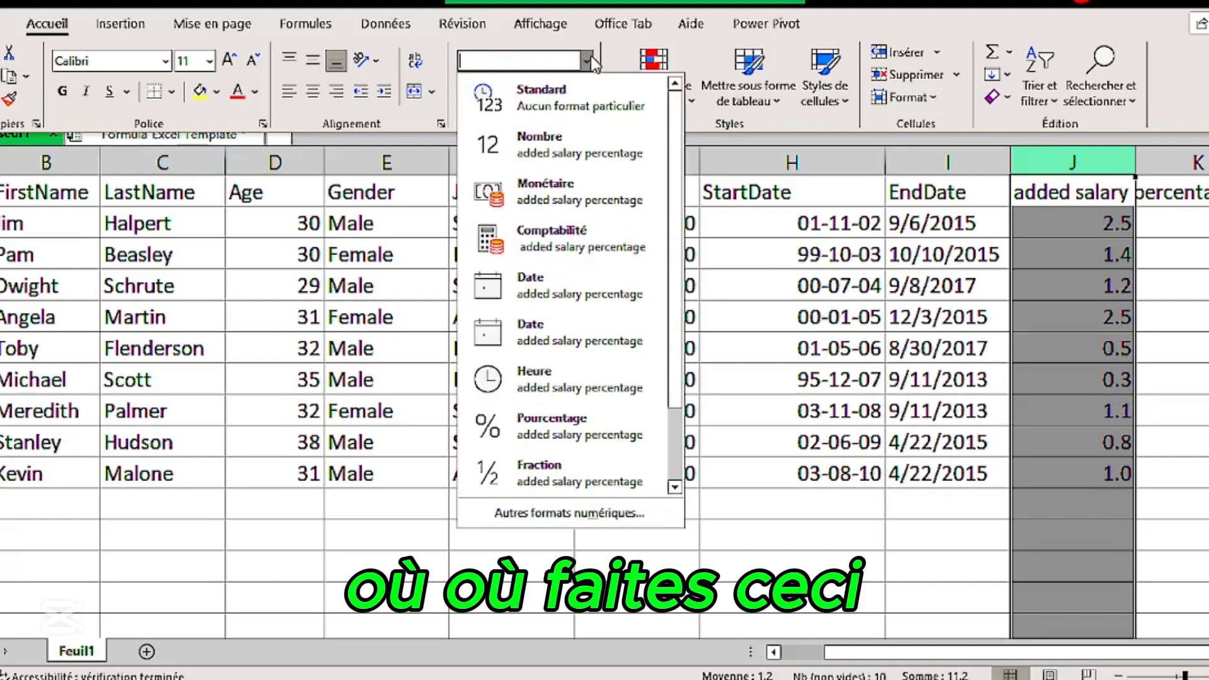
pyautogui.click(558, 514)
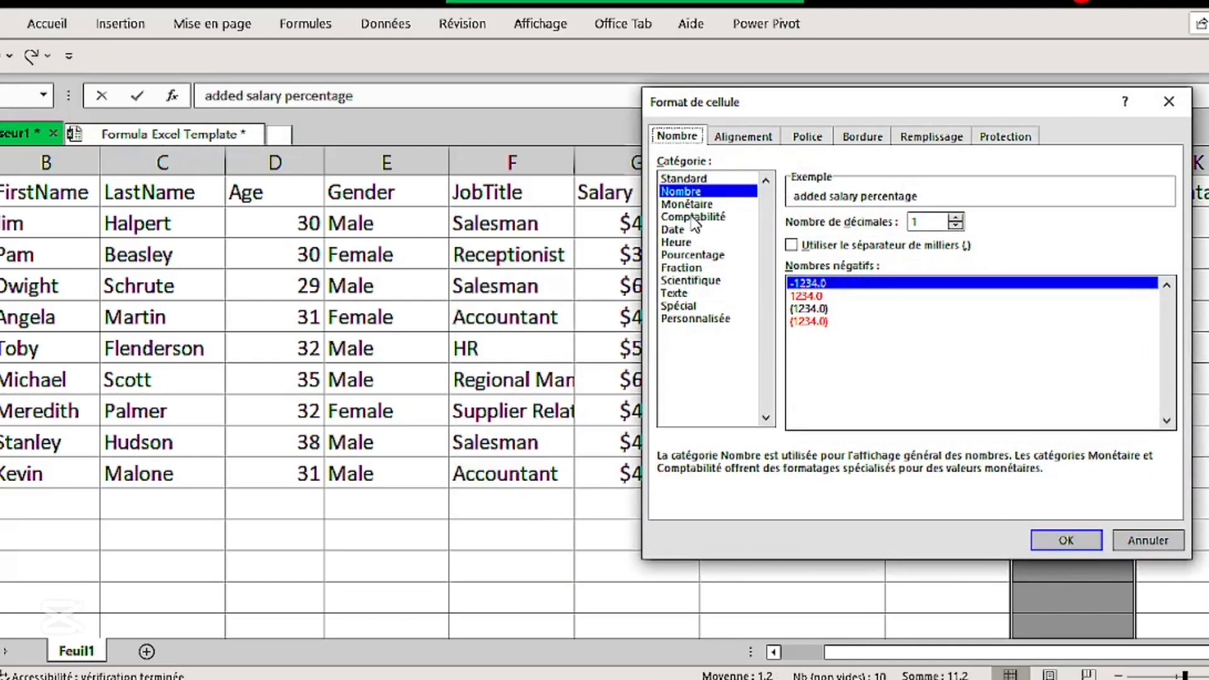
pyautogui.click(693, 255)
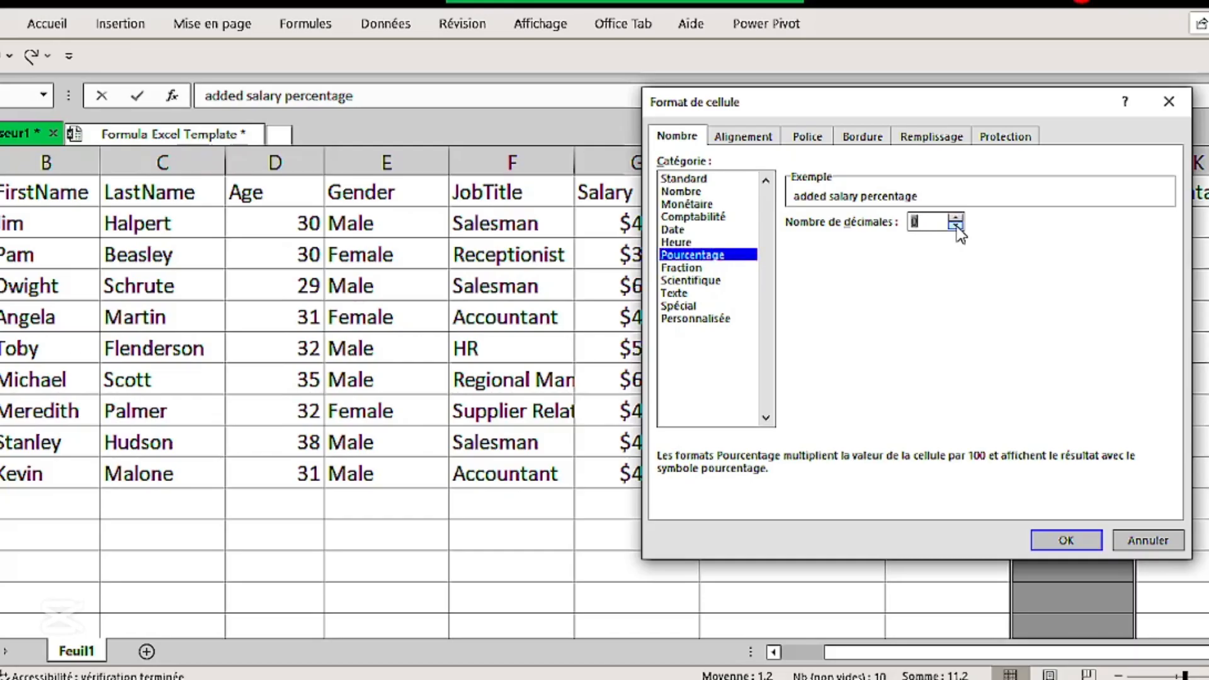
pyautogui.click(1064, 537)
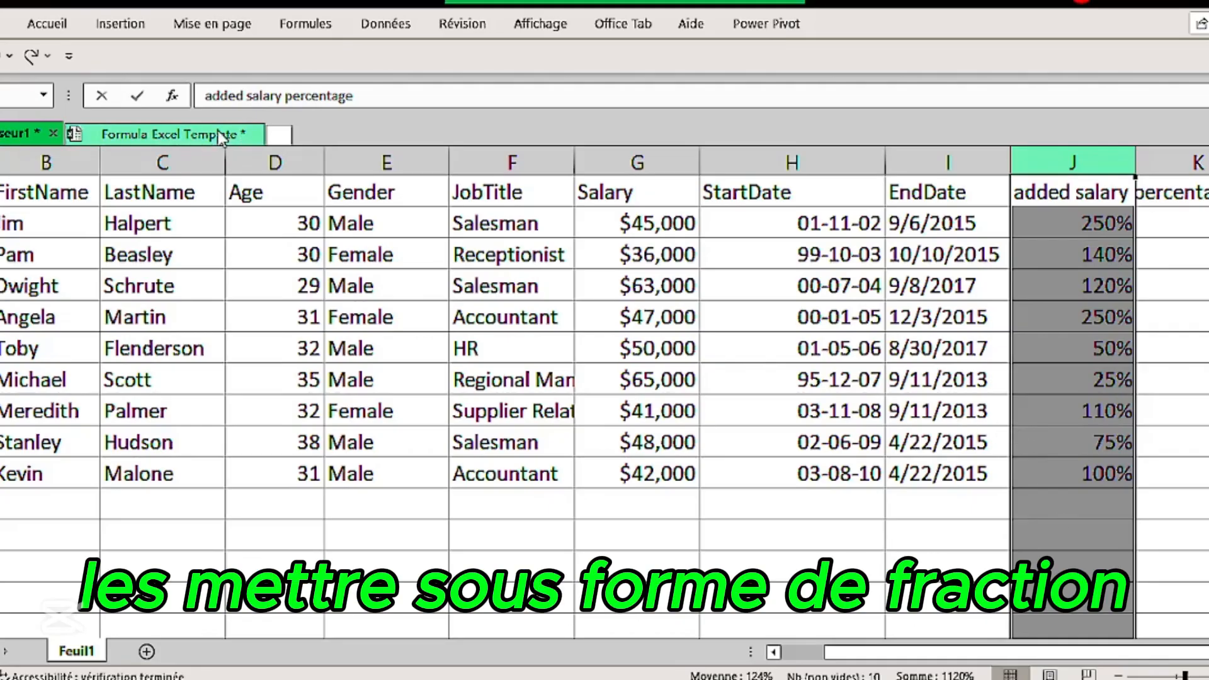
# - Change the added salary percentage column's format to Fraction with the Demis (1/2) type
pyautogui.click(44, 25)
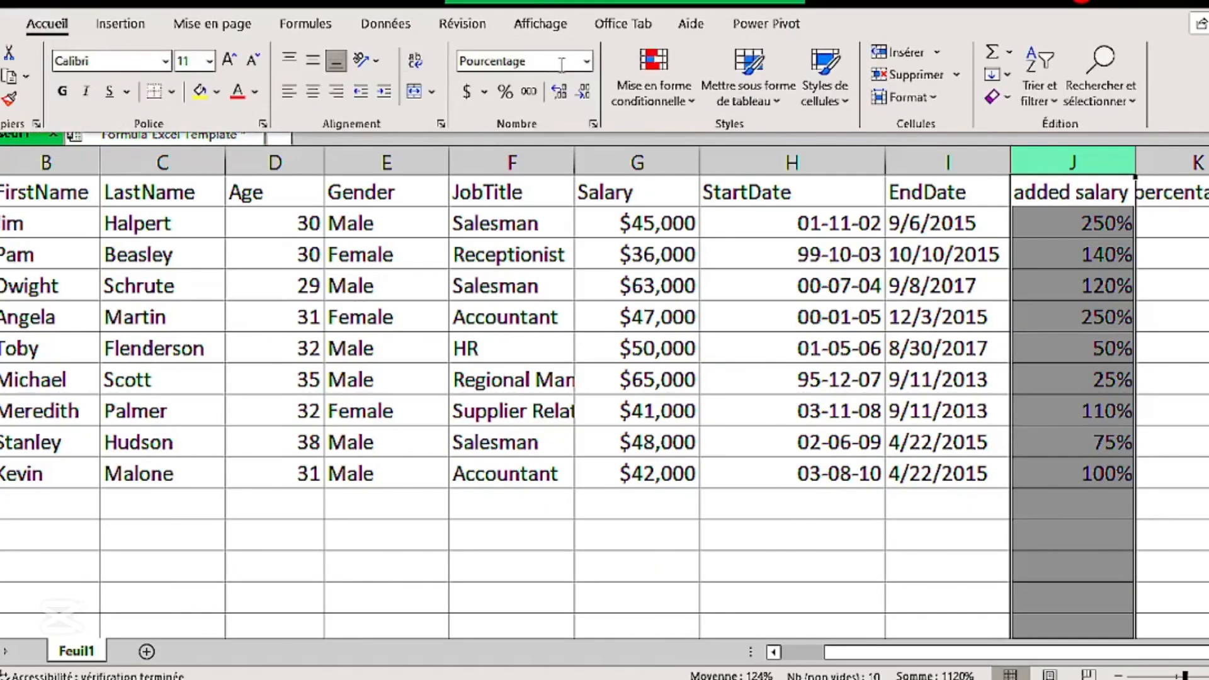
pyautogui.click(588, 68)
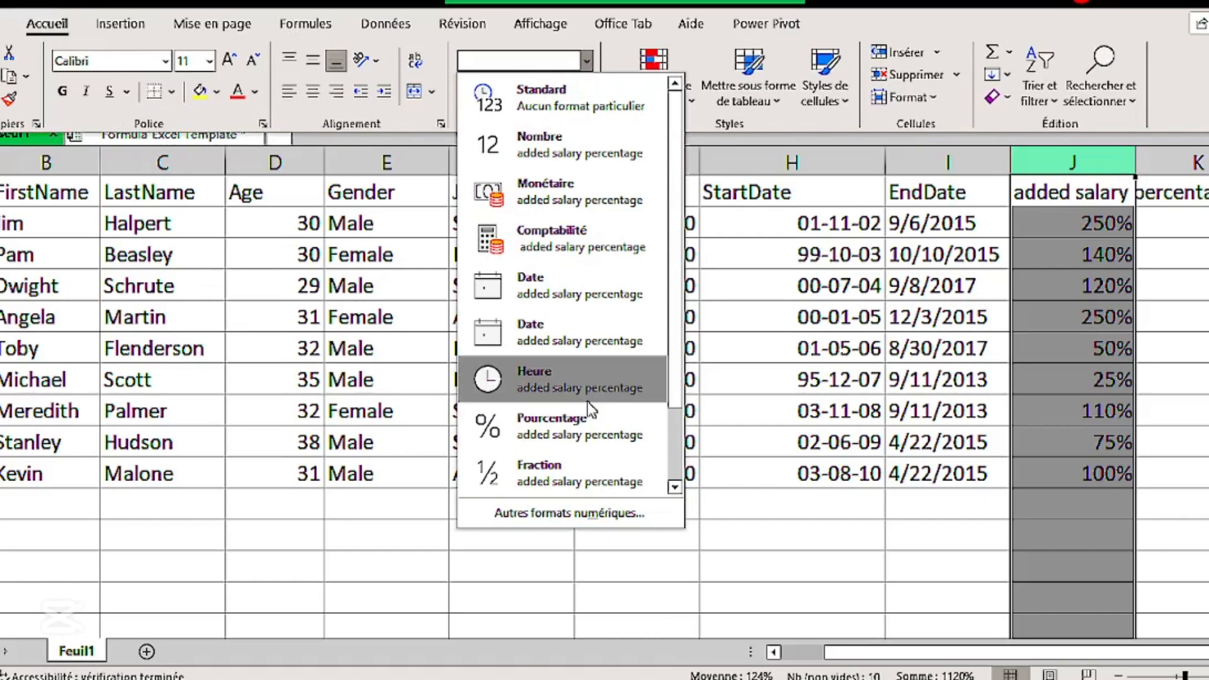
pyautogui.click(539, 509)
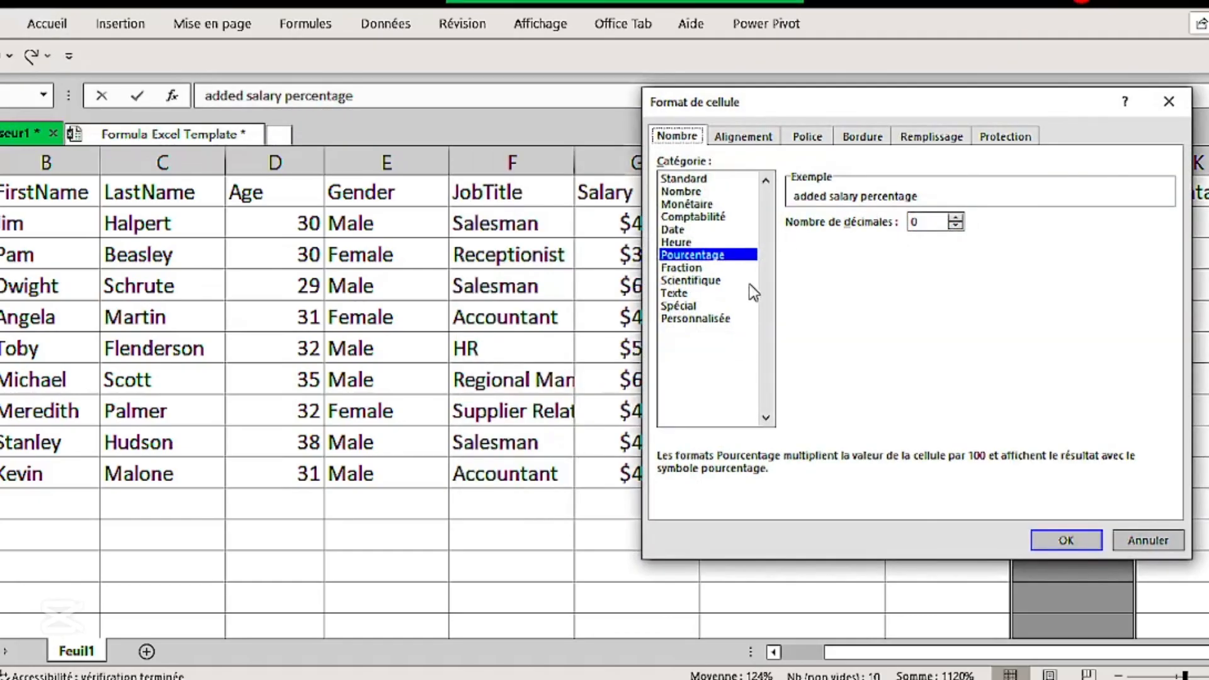
pyautogui.click(697, 270)
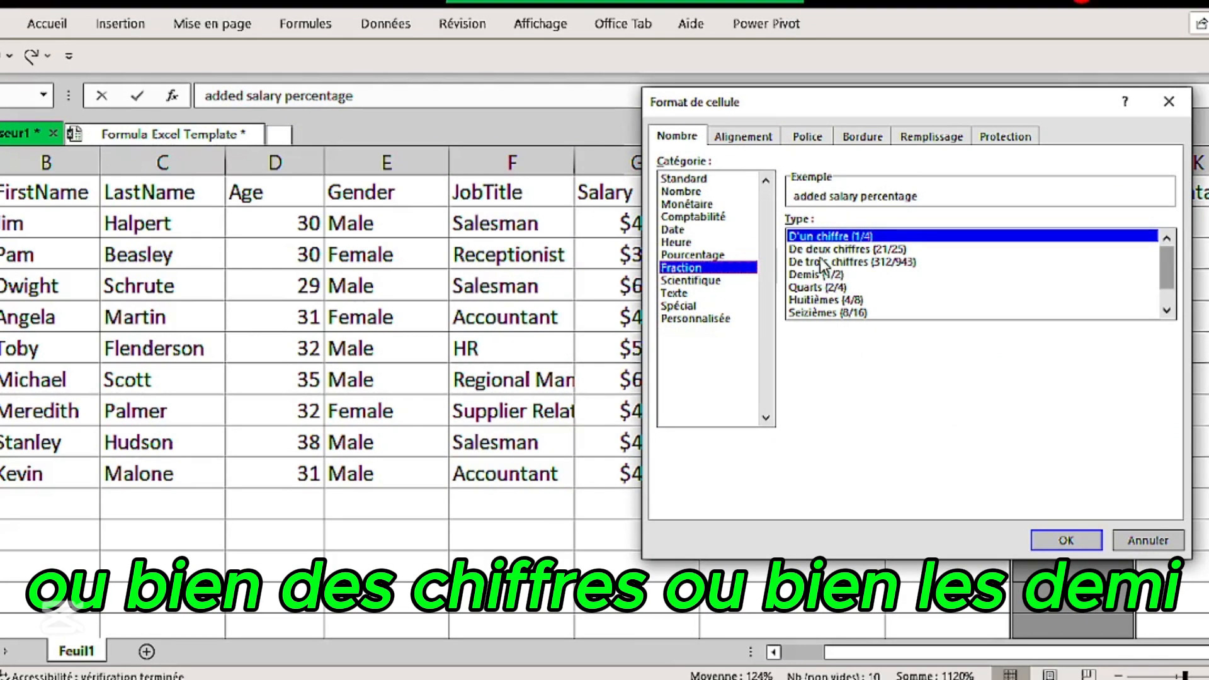
pyautogui.click(842, 276)
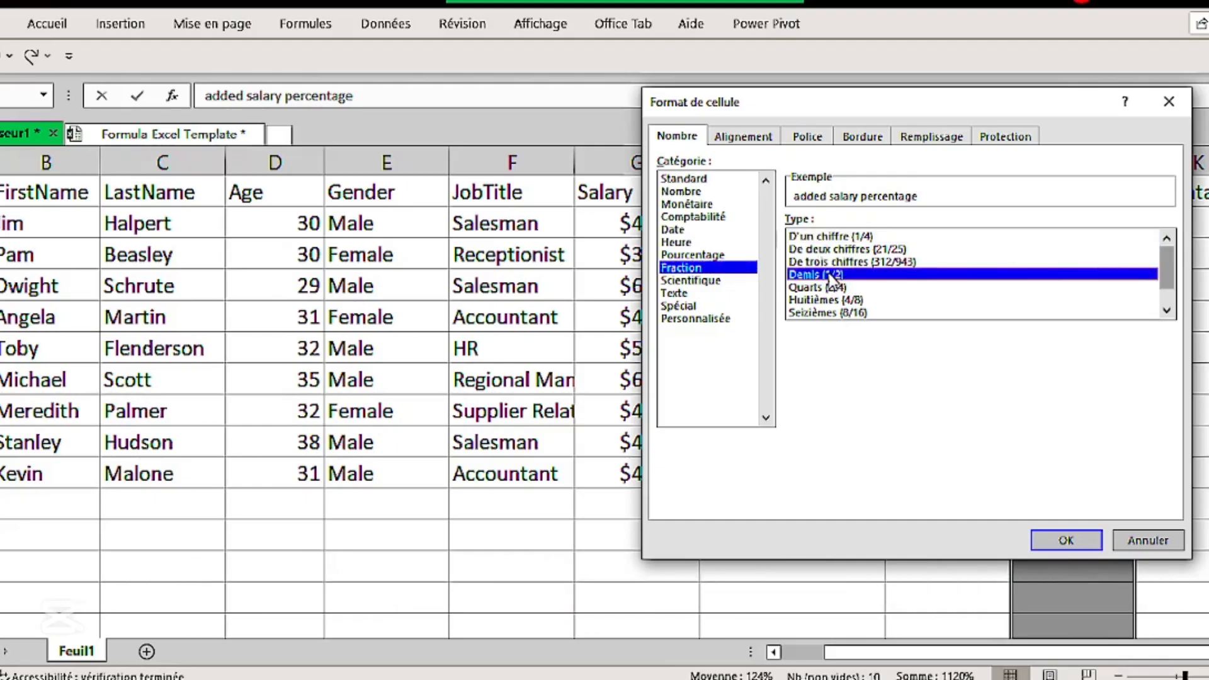
pyautogui.click(1060, 536)
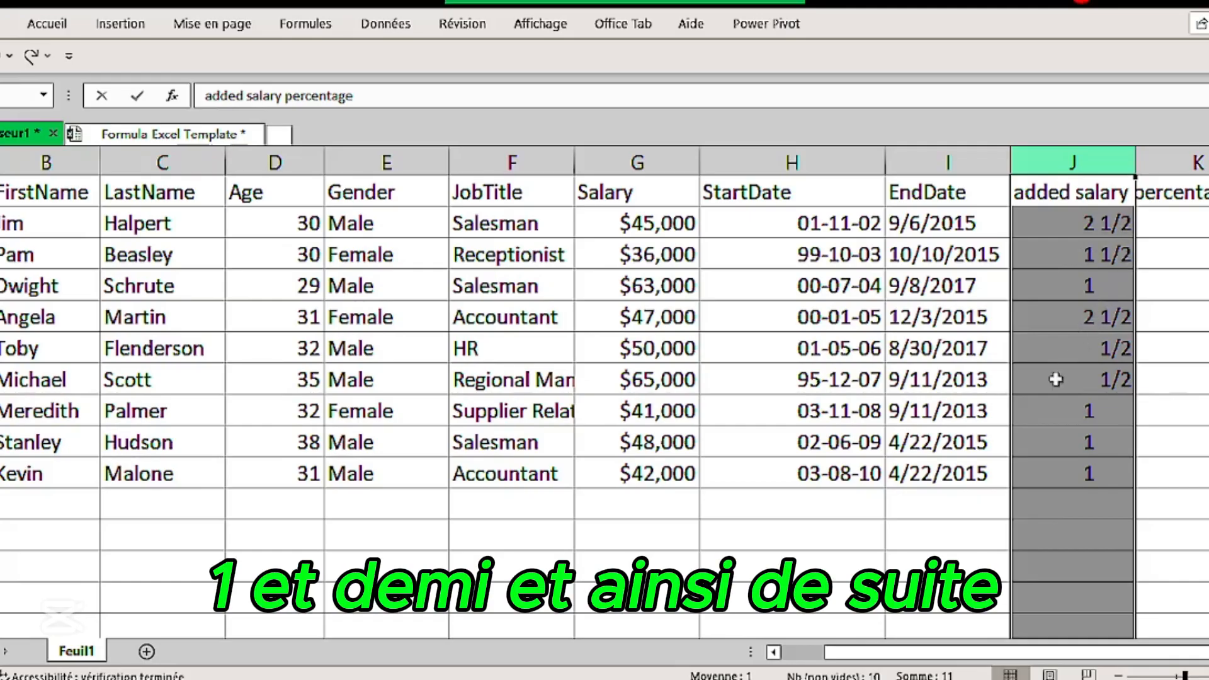
# - Switch the added salary percentage column back to the Pourcentage format and reduce it to 0 decimal places
pyautogui.click(44, 22)
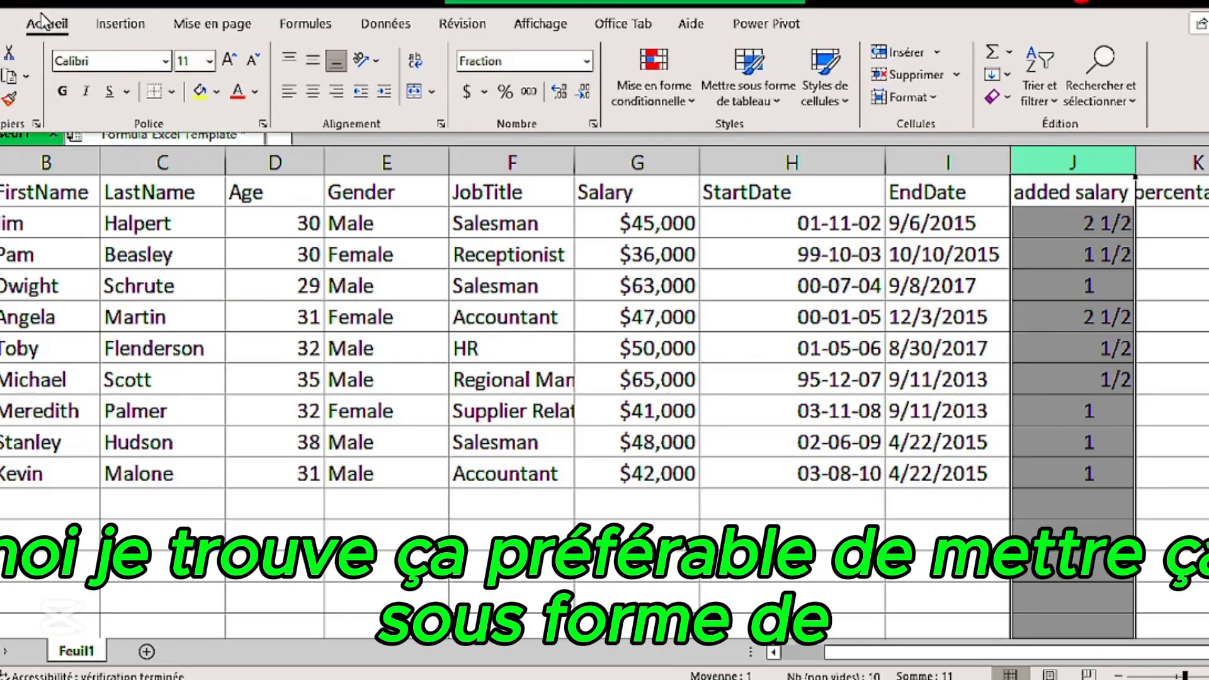
pyautogui.click(587, 61)
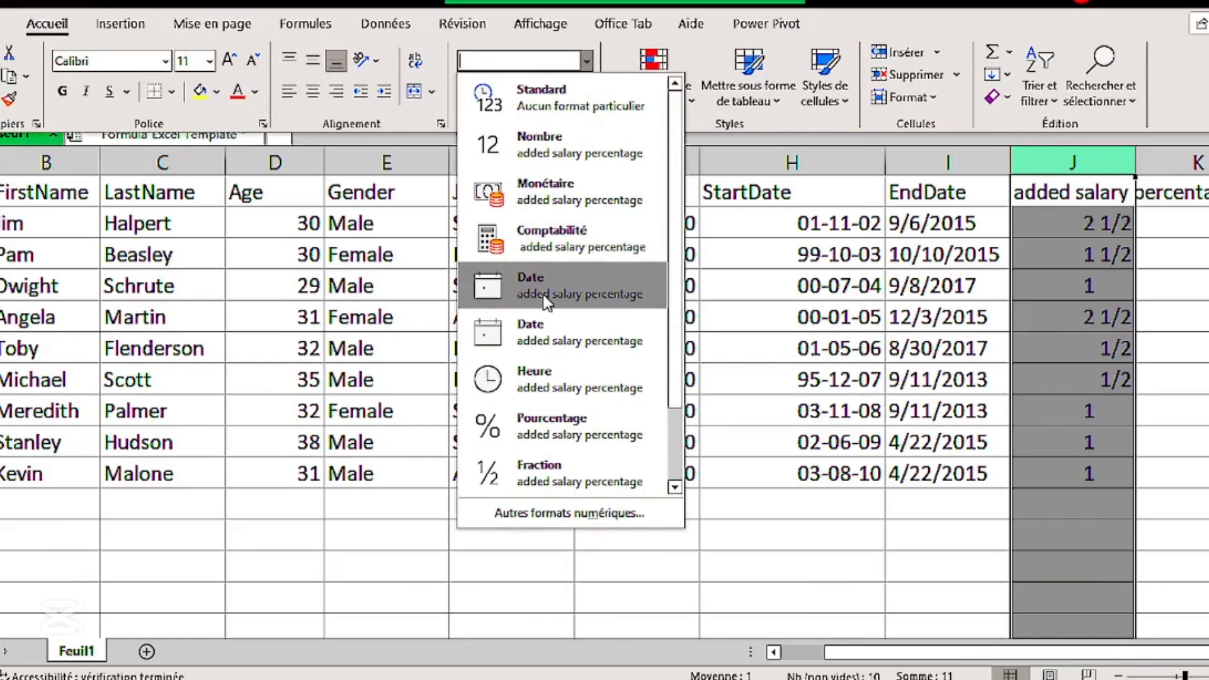
pyautogui.click(538, 417)
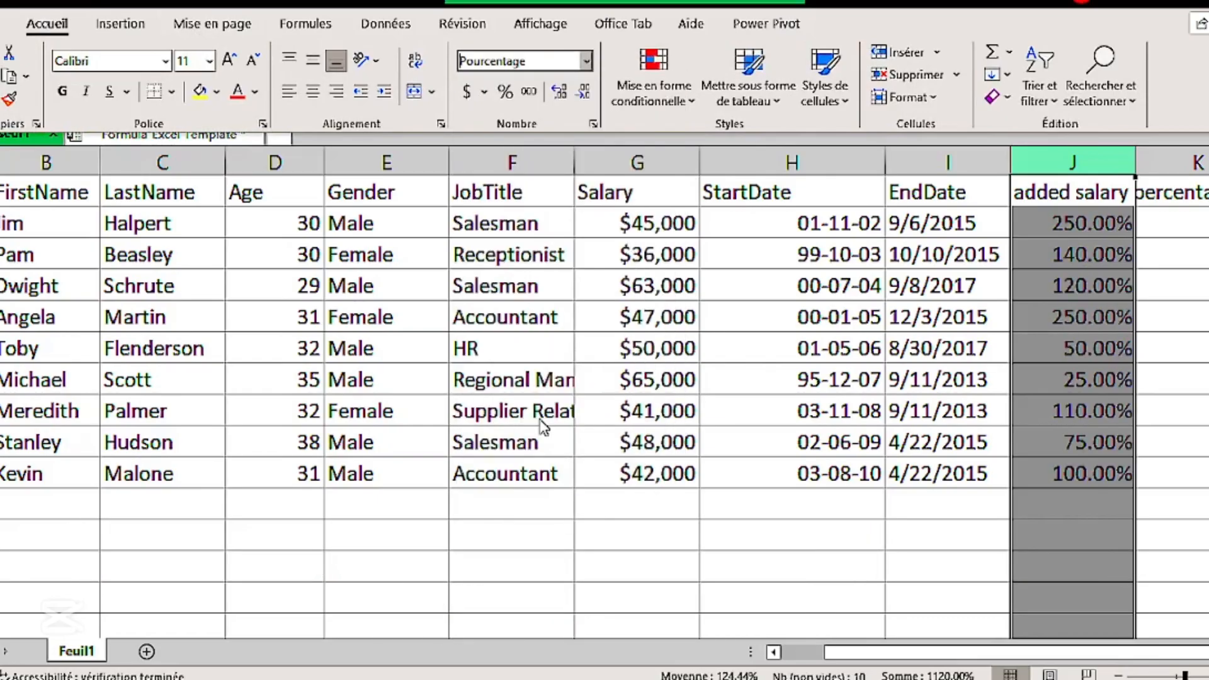
pyautogui.click(583, 91)
pyautogui.click(583, 91)
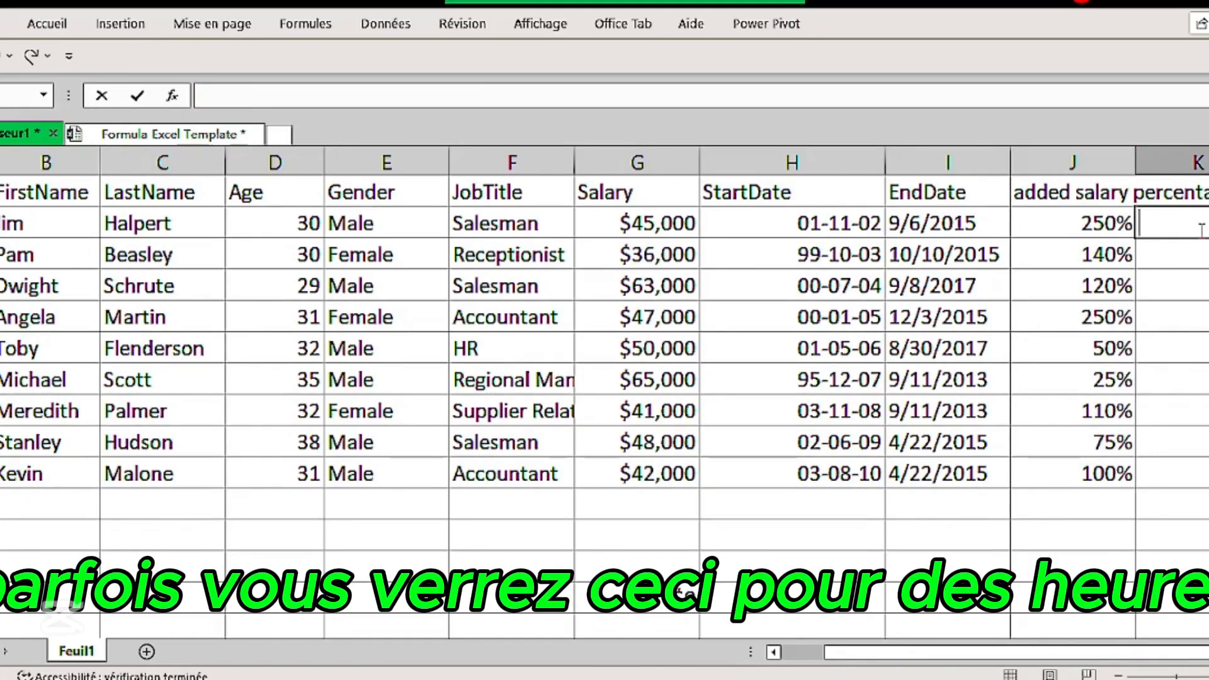
# - Enter the times 11:12:03, 11:23:00 and 12:00:00 in column K beside the first three employees
pyautogui.write('11:1')
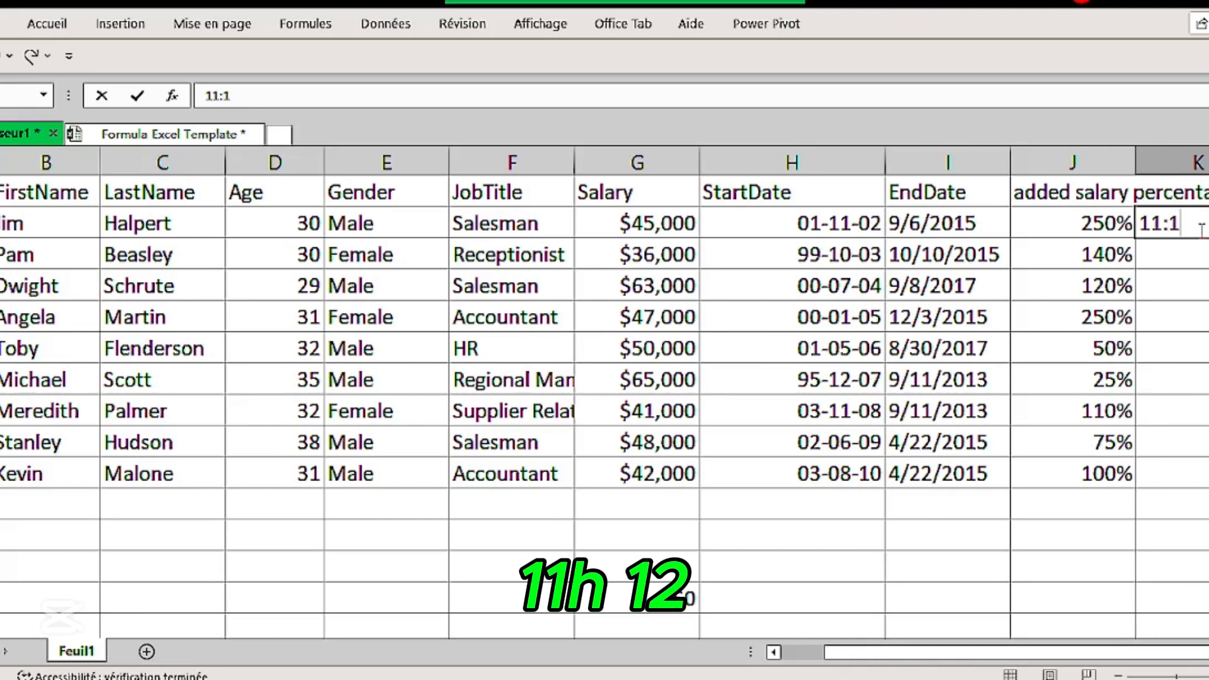
pyautogui.write('2:')
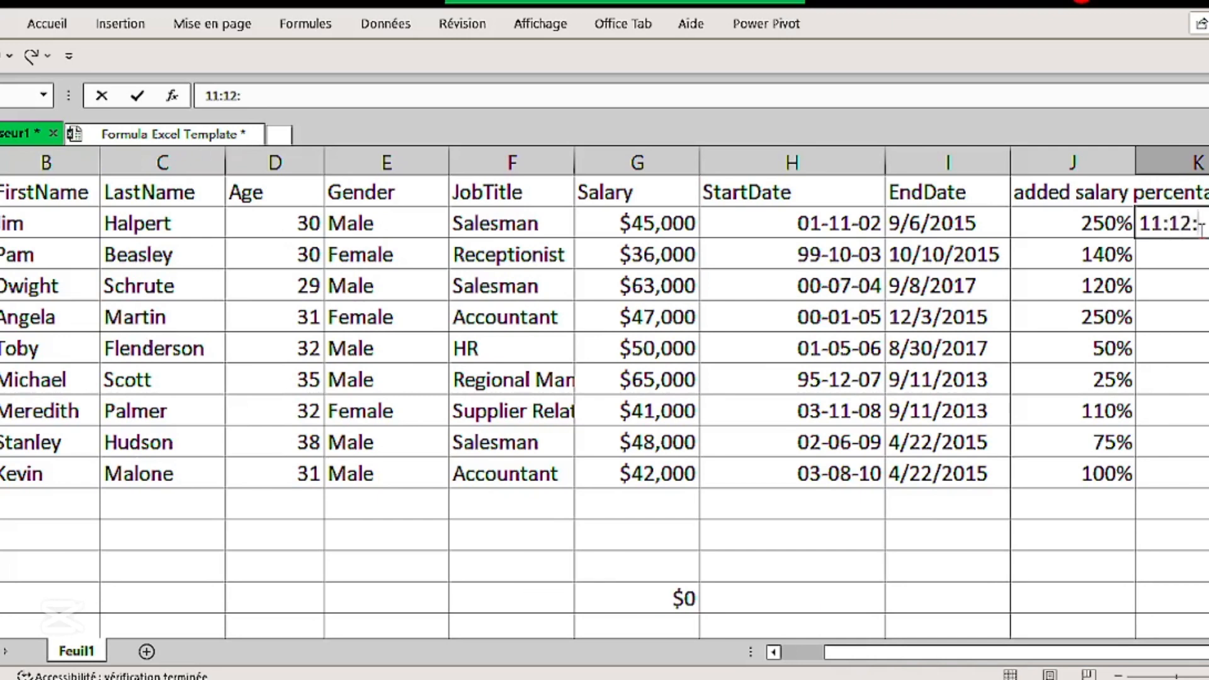
pyautogui.write('03')
pyautogui.press('Return')
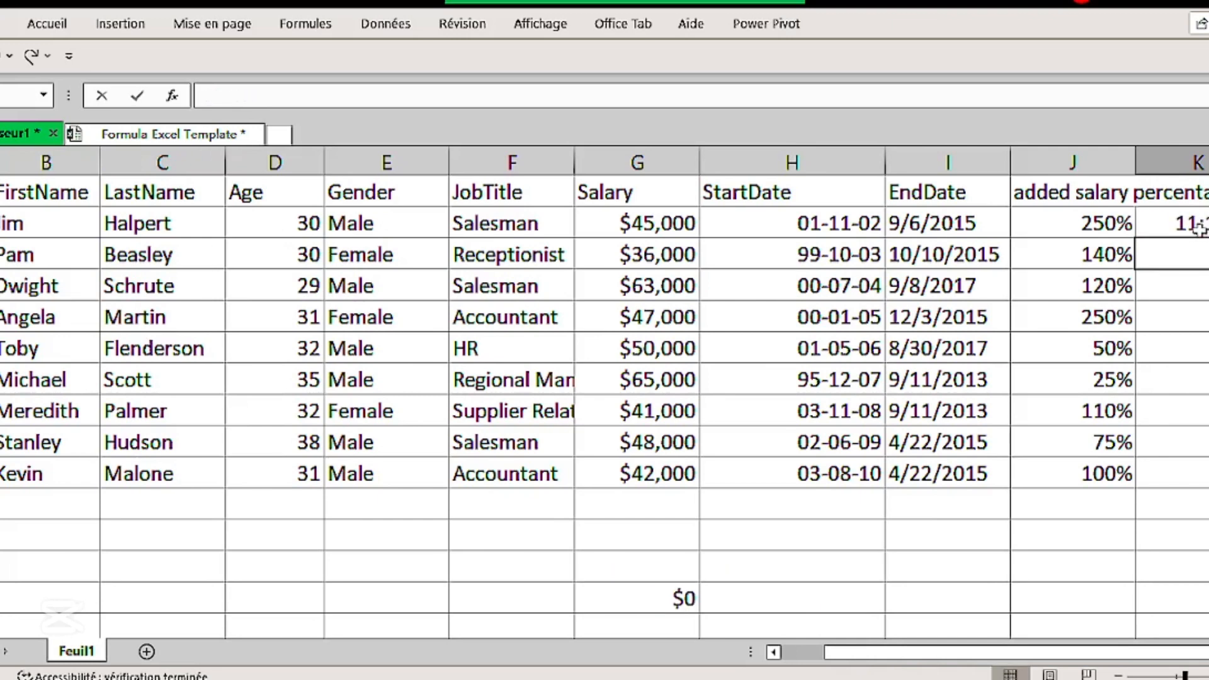
pyautogui.write('11')
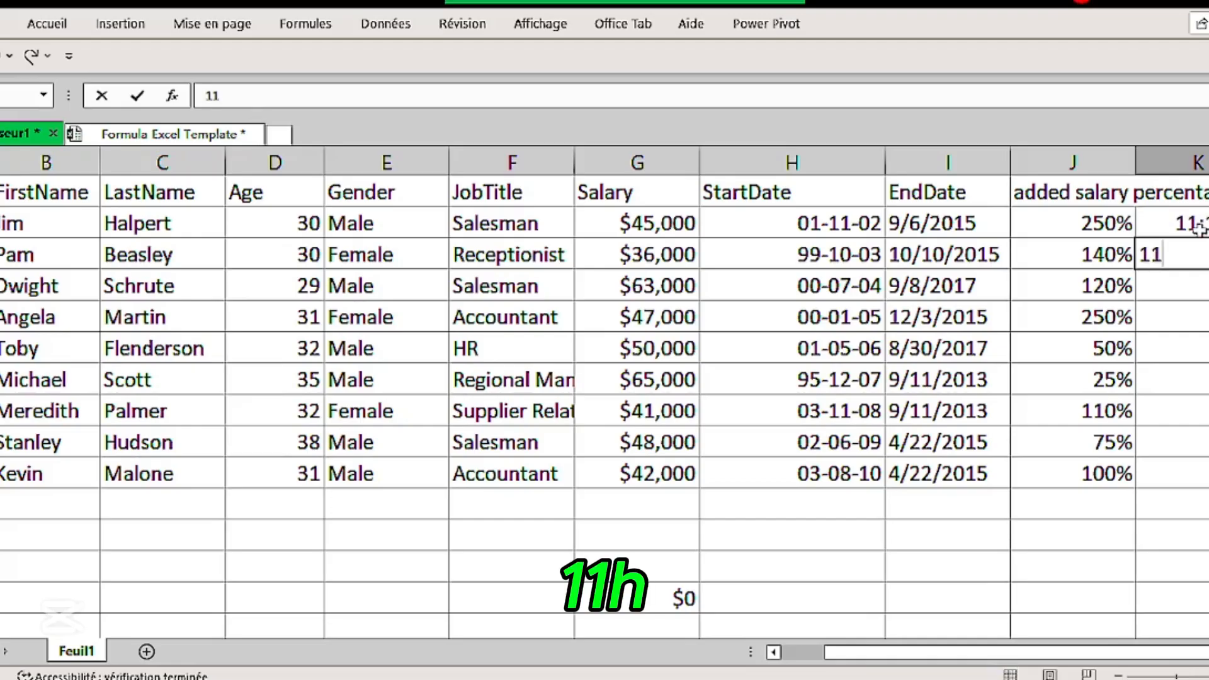
pyautogui.write(':23')
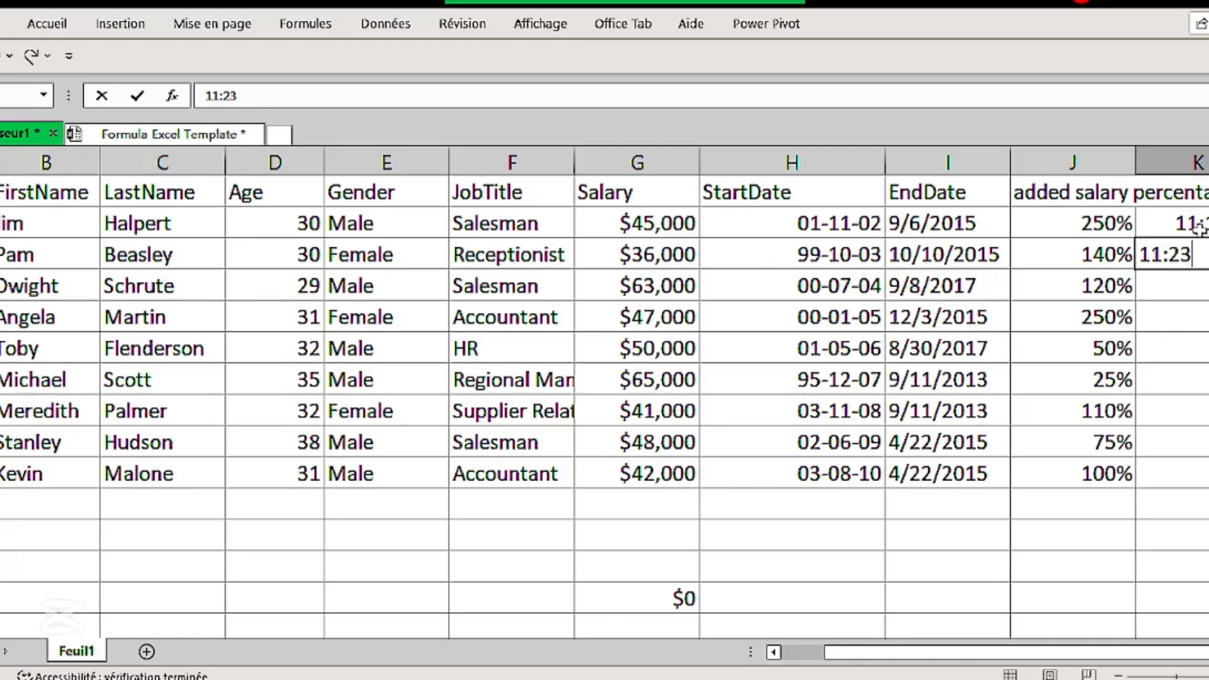
pyautogui.write(':00')
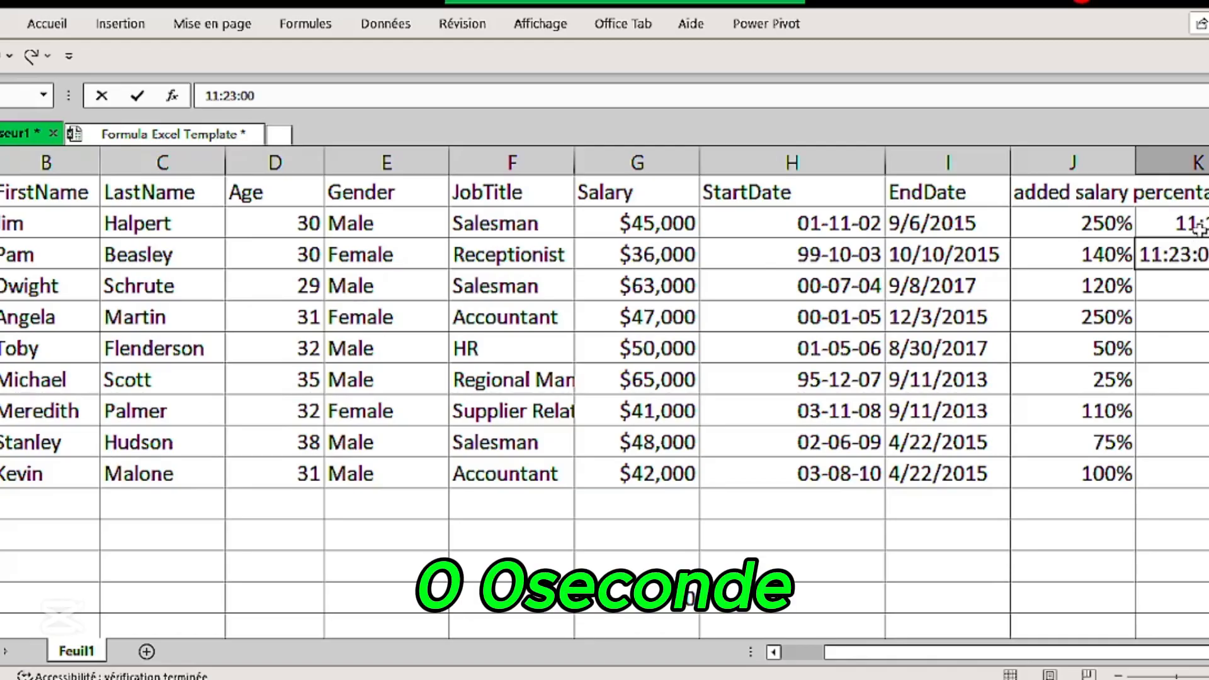
pyautogui.write(';')
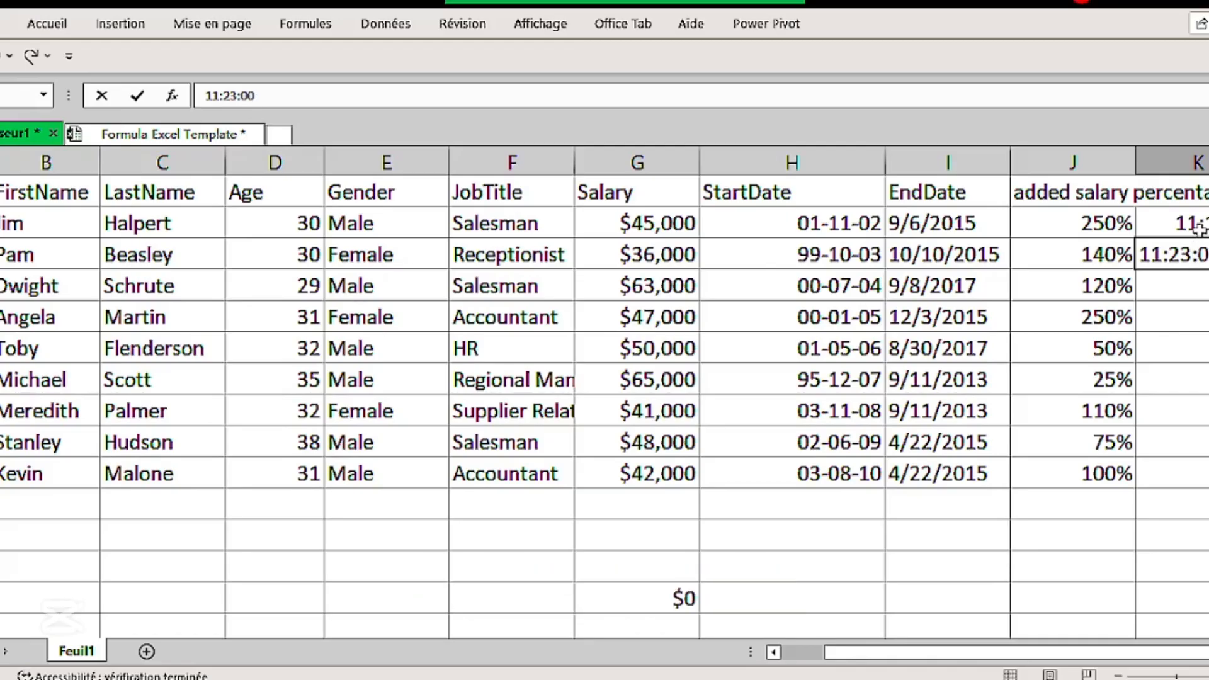
pyautogui.press('Return')
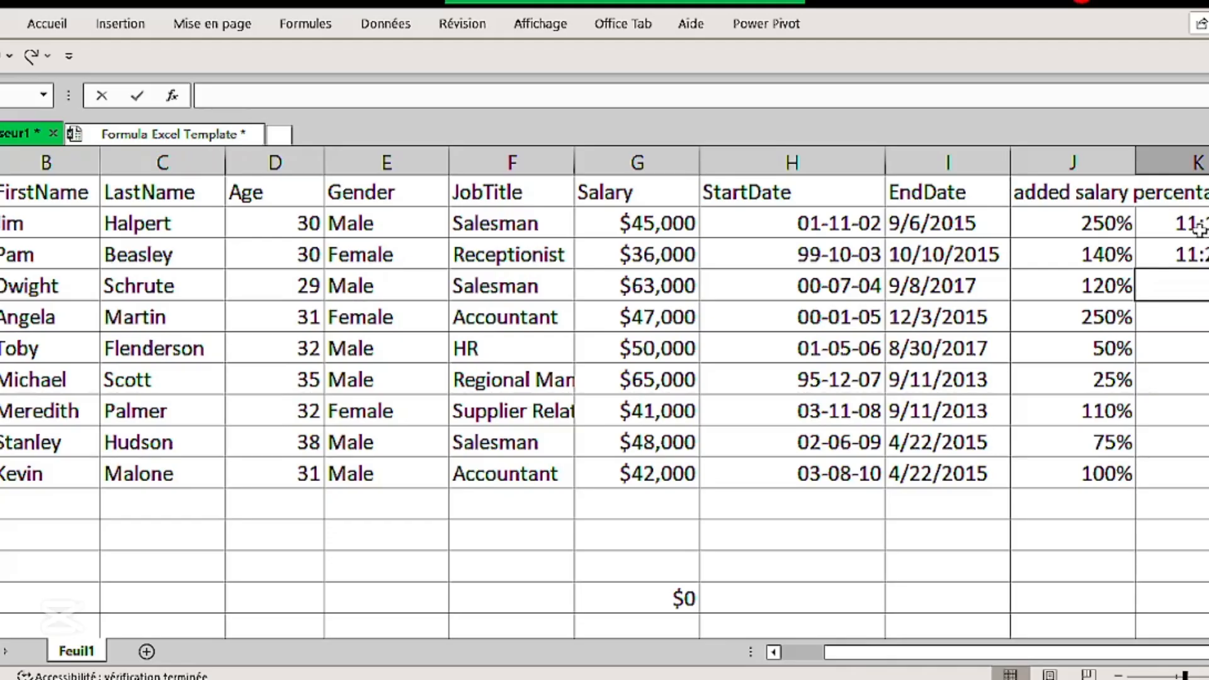
pyautogui.write('12')
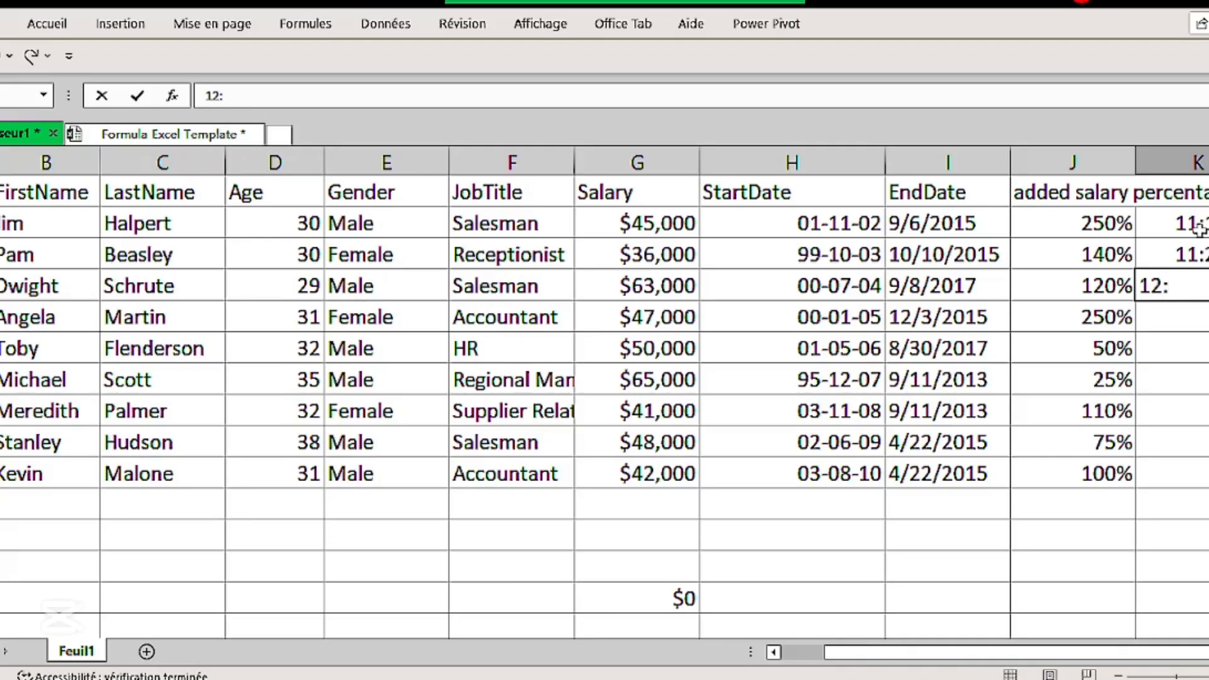
pyautogui.write(':00:00')
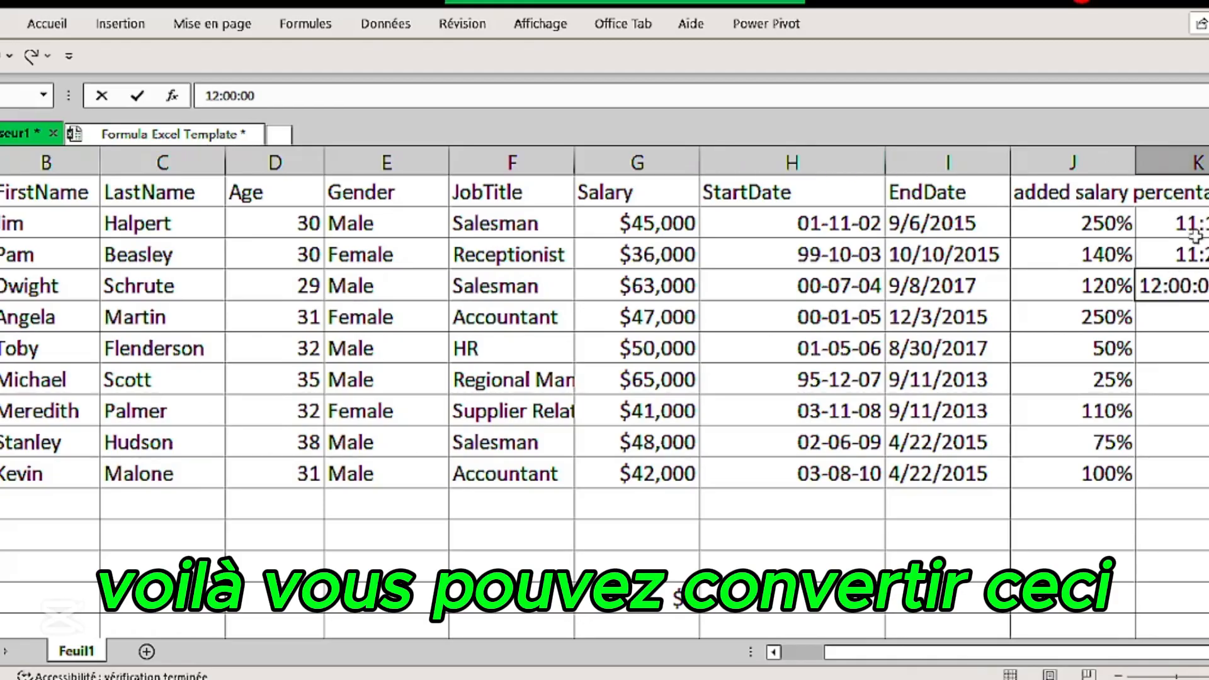
# - Format the three times in column K as Heure with the Français (France) locale and the 1:30:55 PM type
pyautogui.moveTo(1177, 223); pyautogui.dragTo(1177, 287)
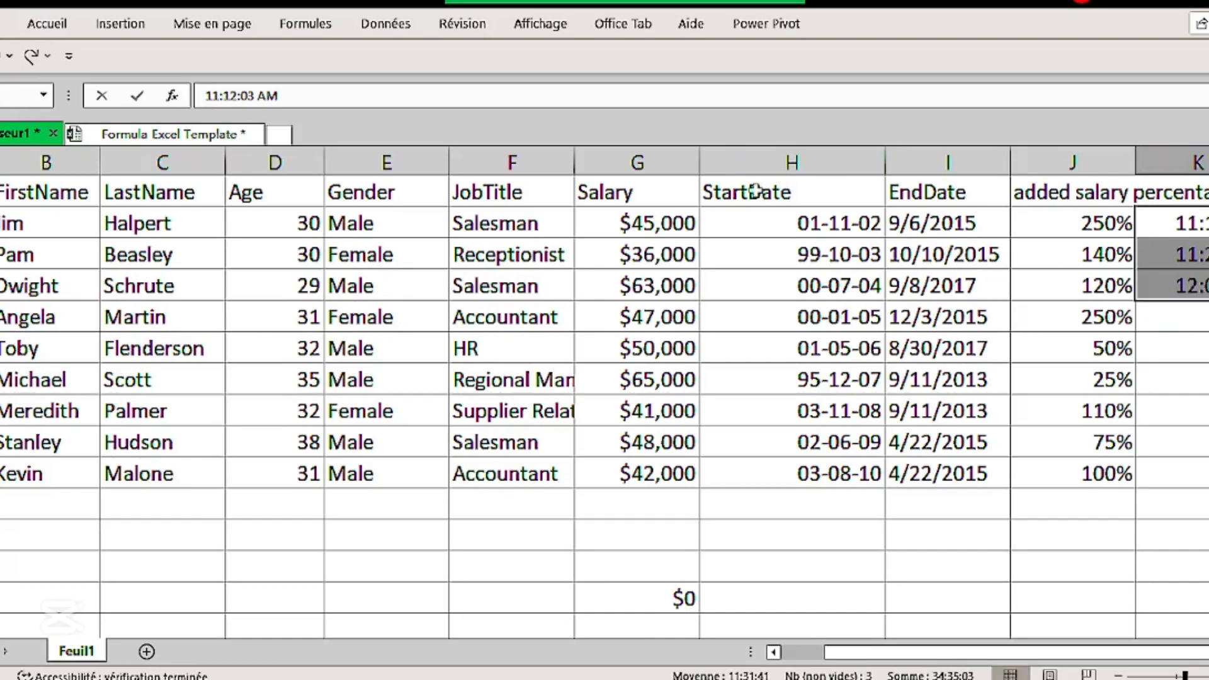
pyautogui.click(61, 15)
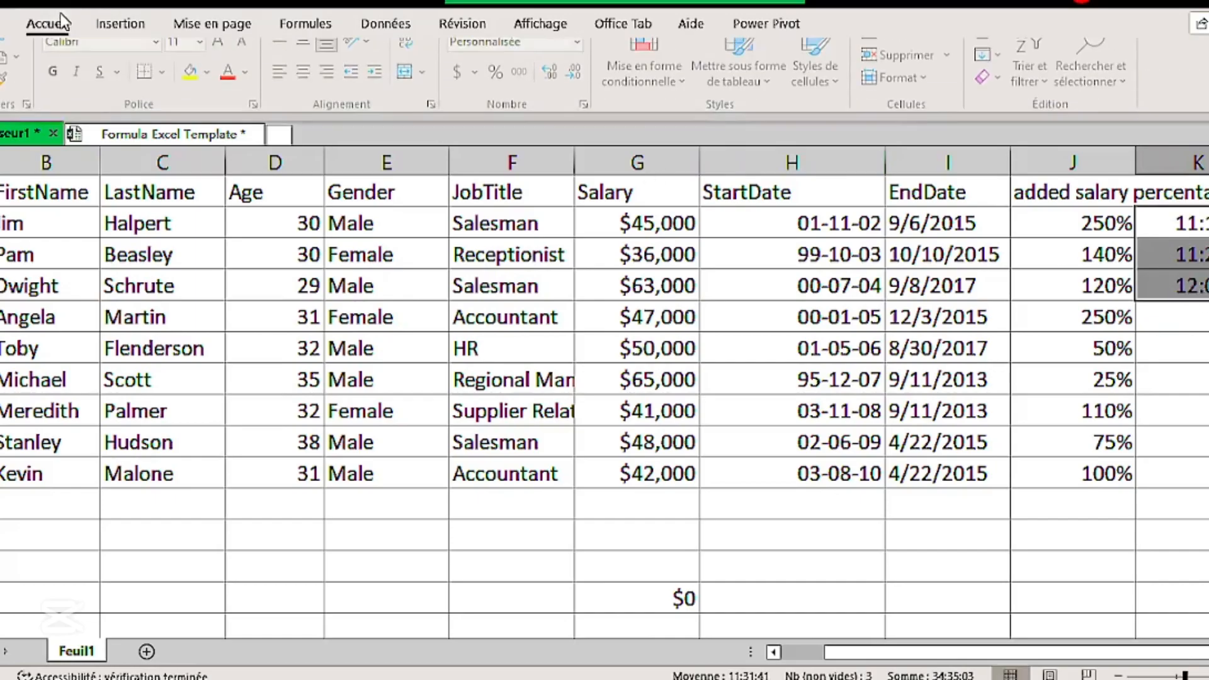
pyautogui.click(586, 61)
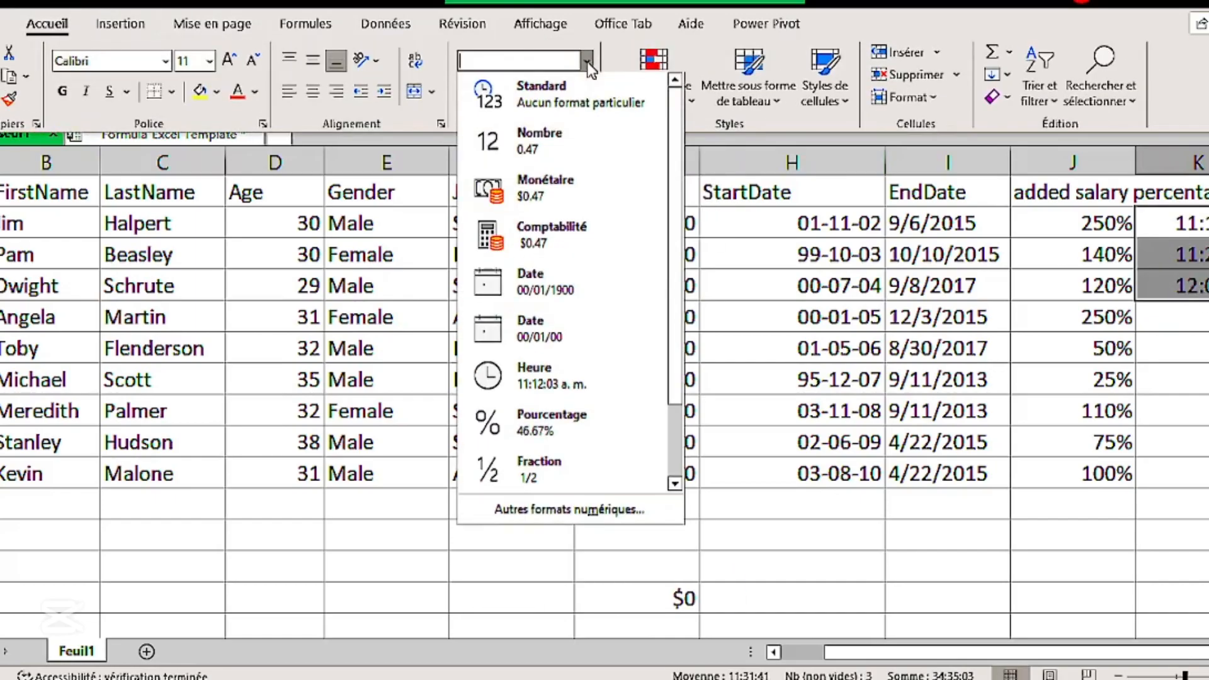
pyautogui.click(506, 511)
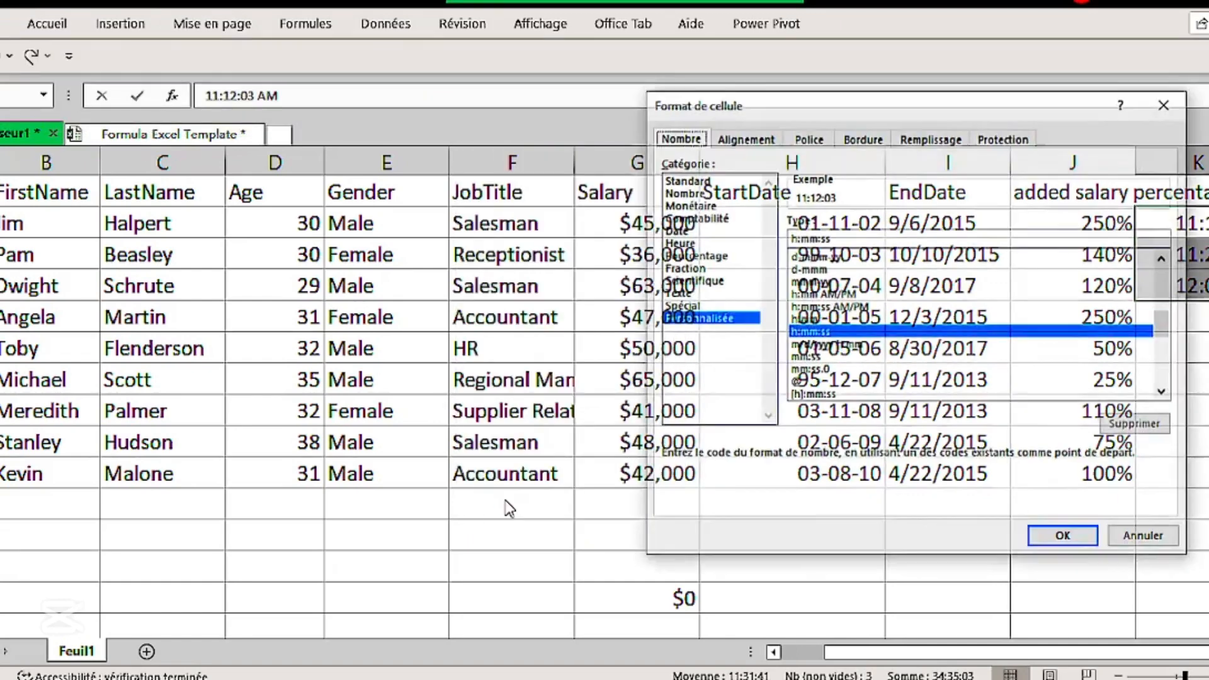
pyautogui.click(679, 242)
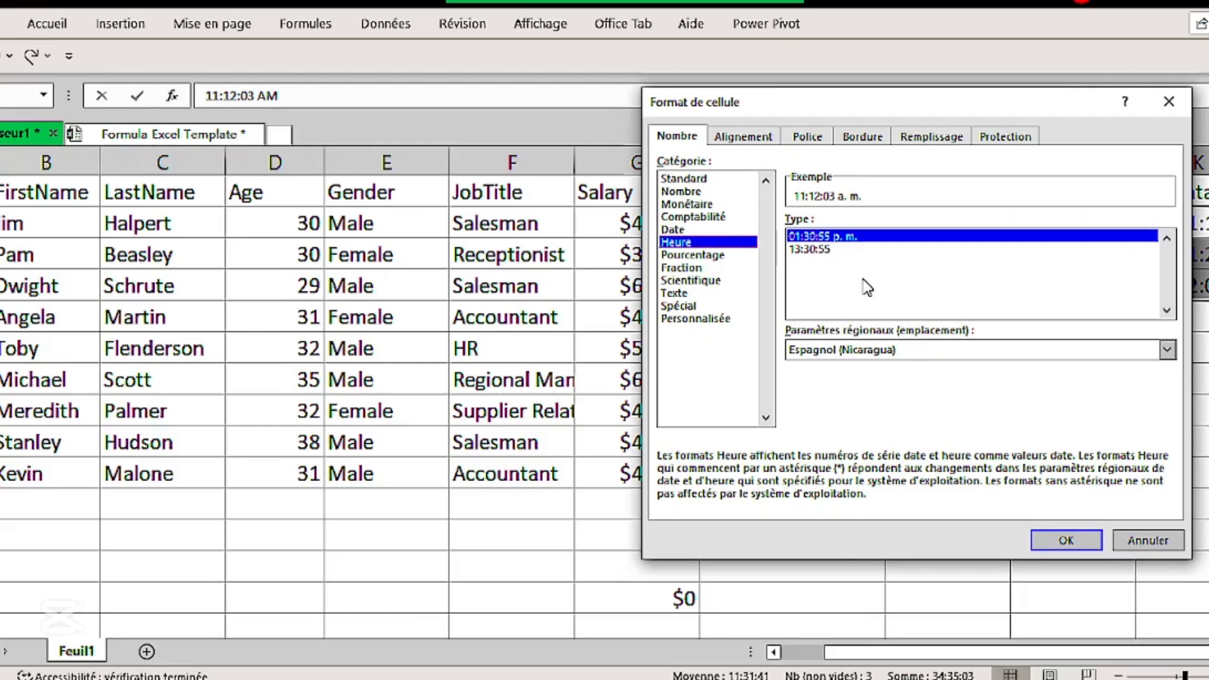
pyautogui.click(1168, 350)
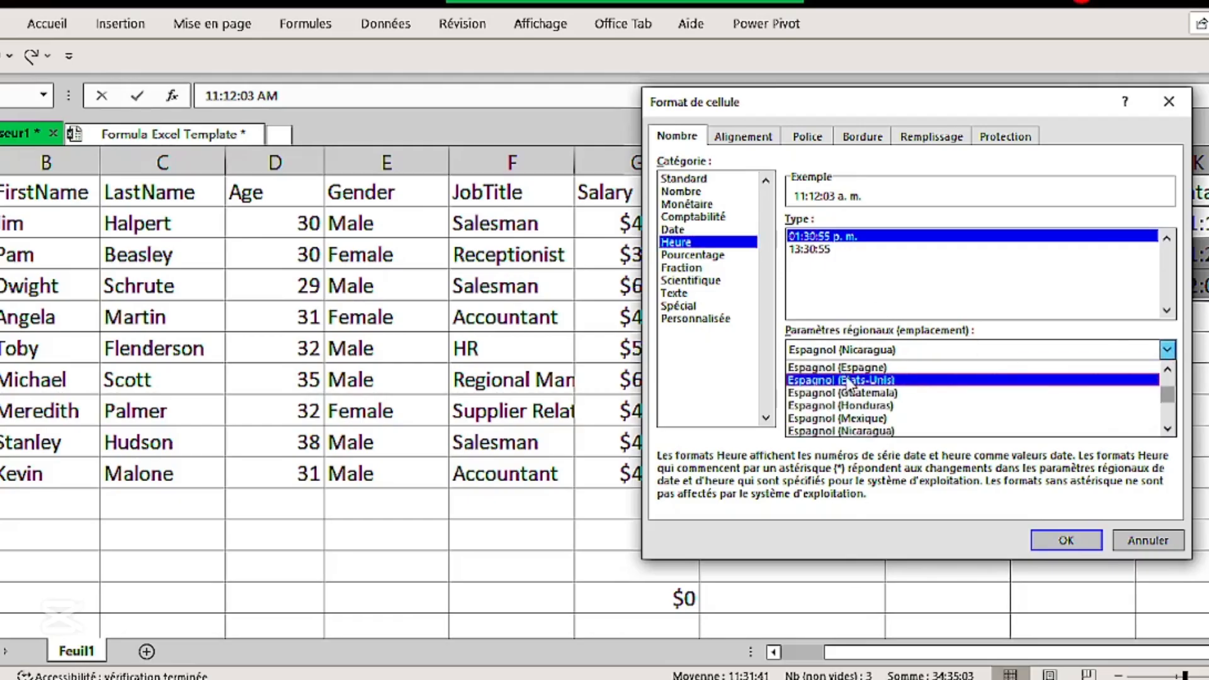
pyautogui.moveTo(1169, 398); pyautogui.dragTo(1169, 381)
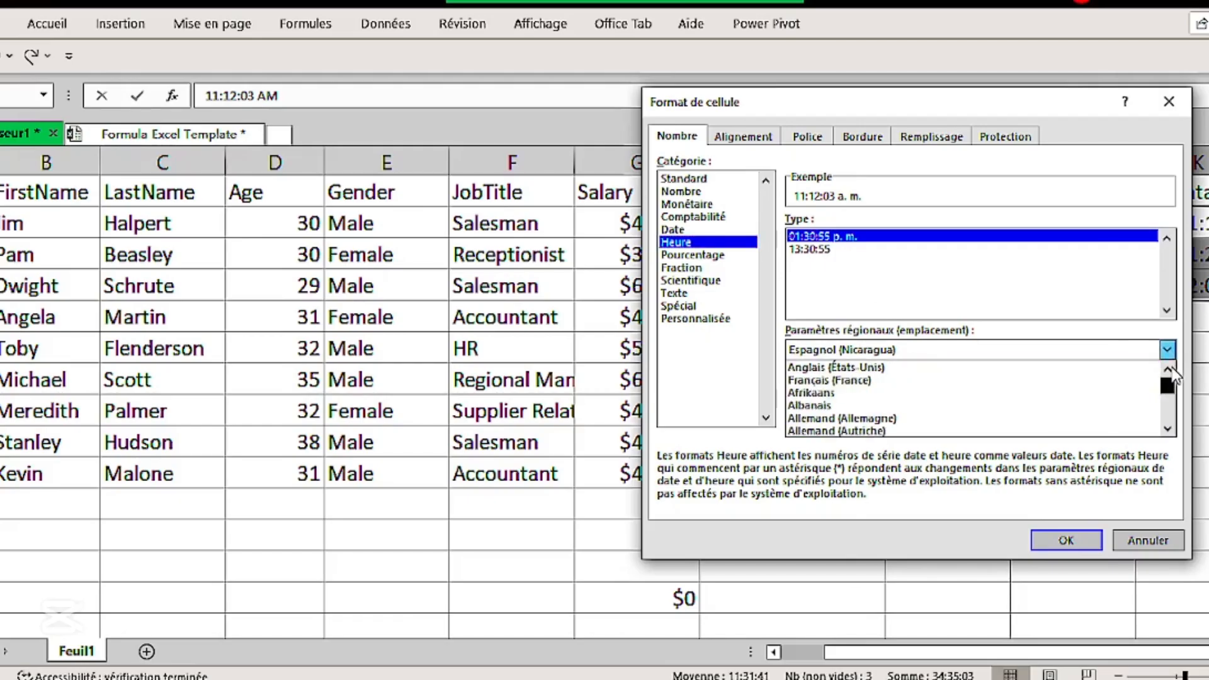
pyautogui.click(850, 383)
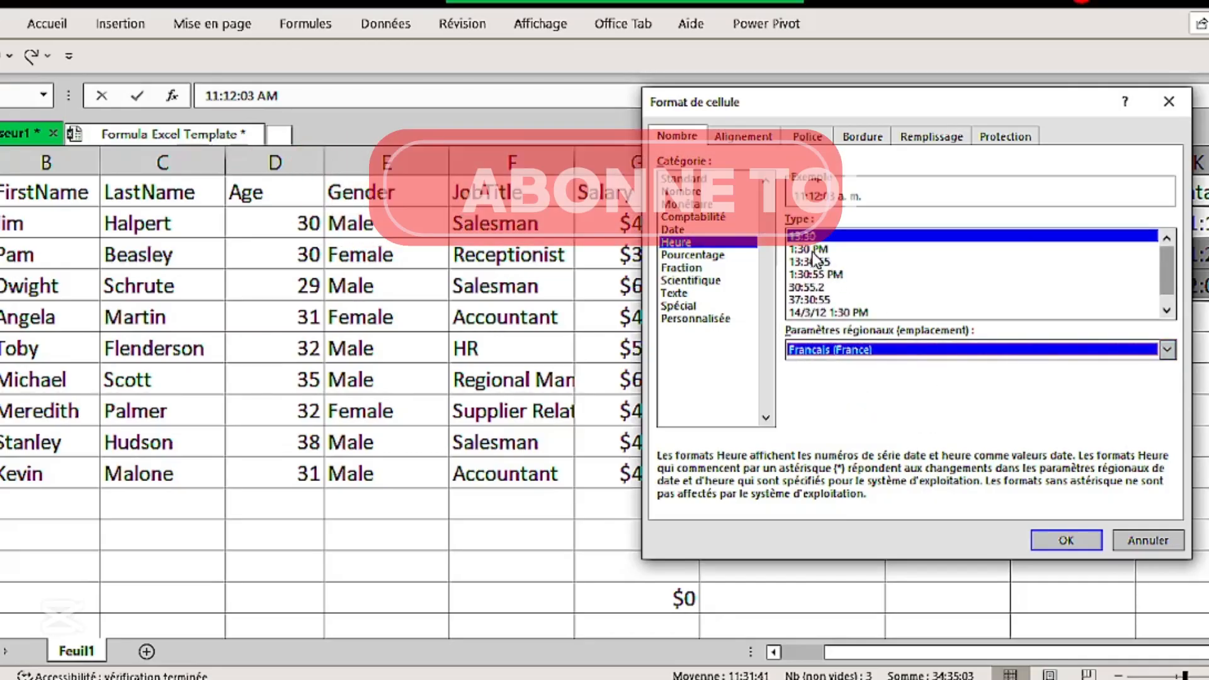
pyautogui.scroll(-1, 1162, 267)
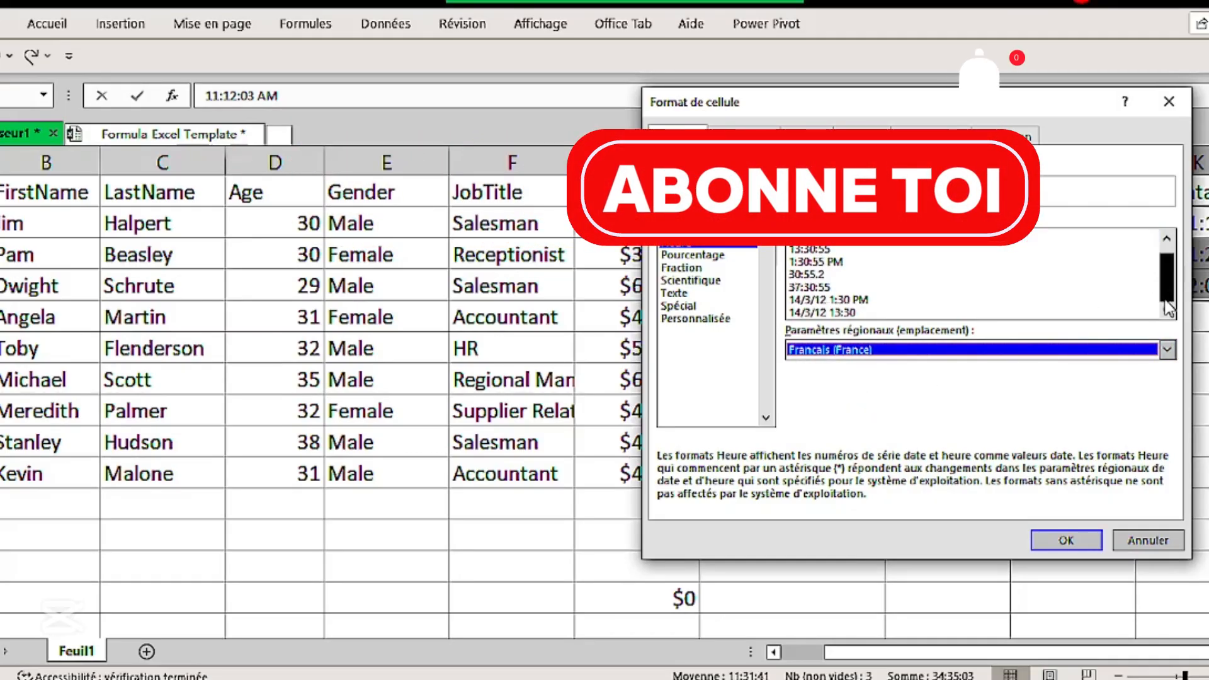
pyautogui.click(818, 263)
pyautogui.click(1064, 540)
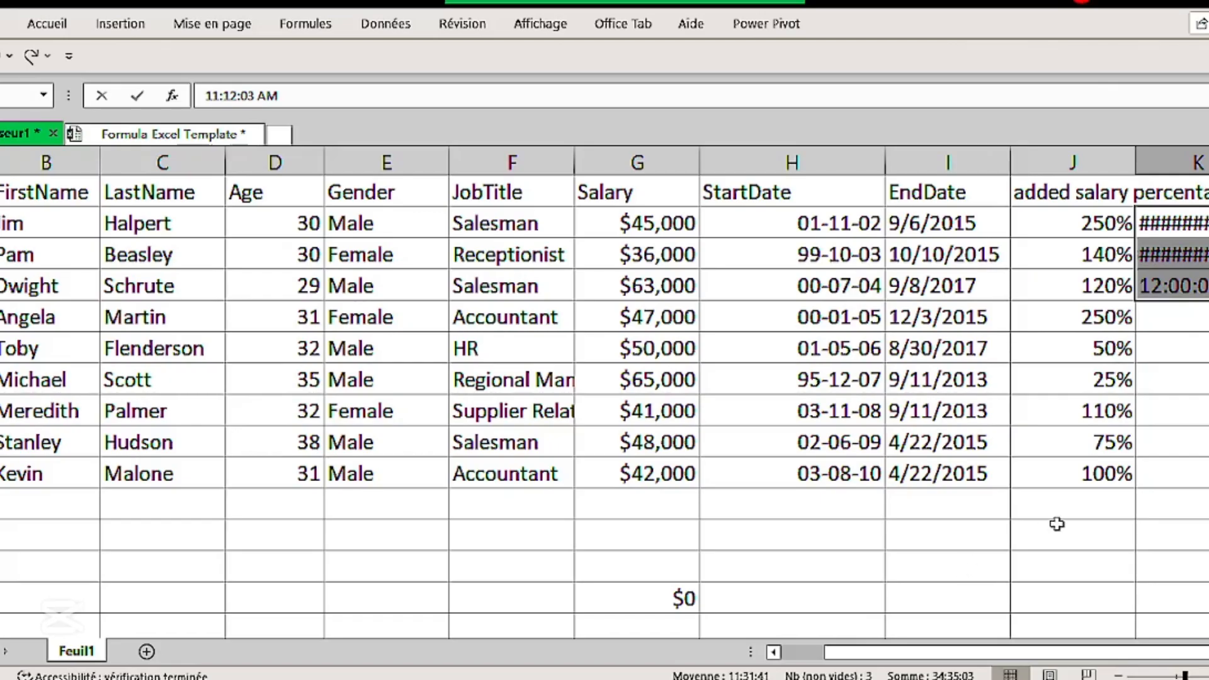
# - Widen column K to fit its formatted times
pyautogui.scroll(-1, 1057, 524)
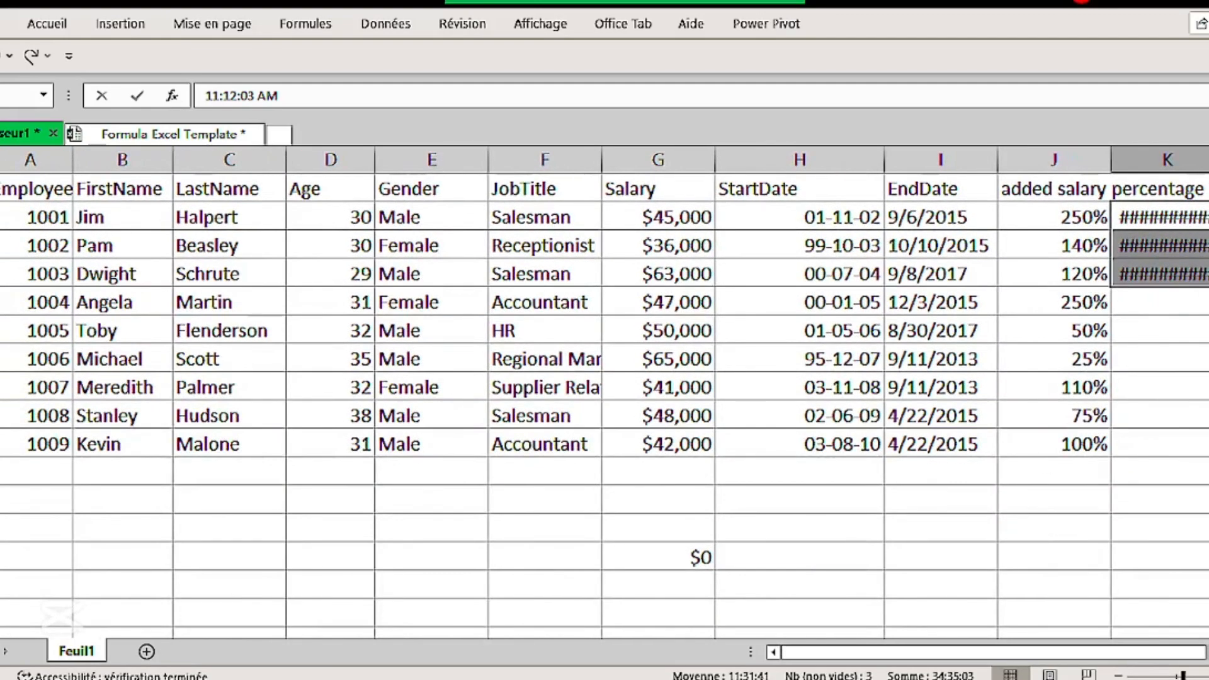
pyautogui.click(1176, 190)
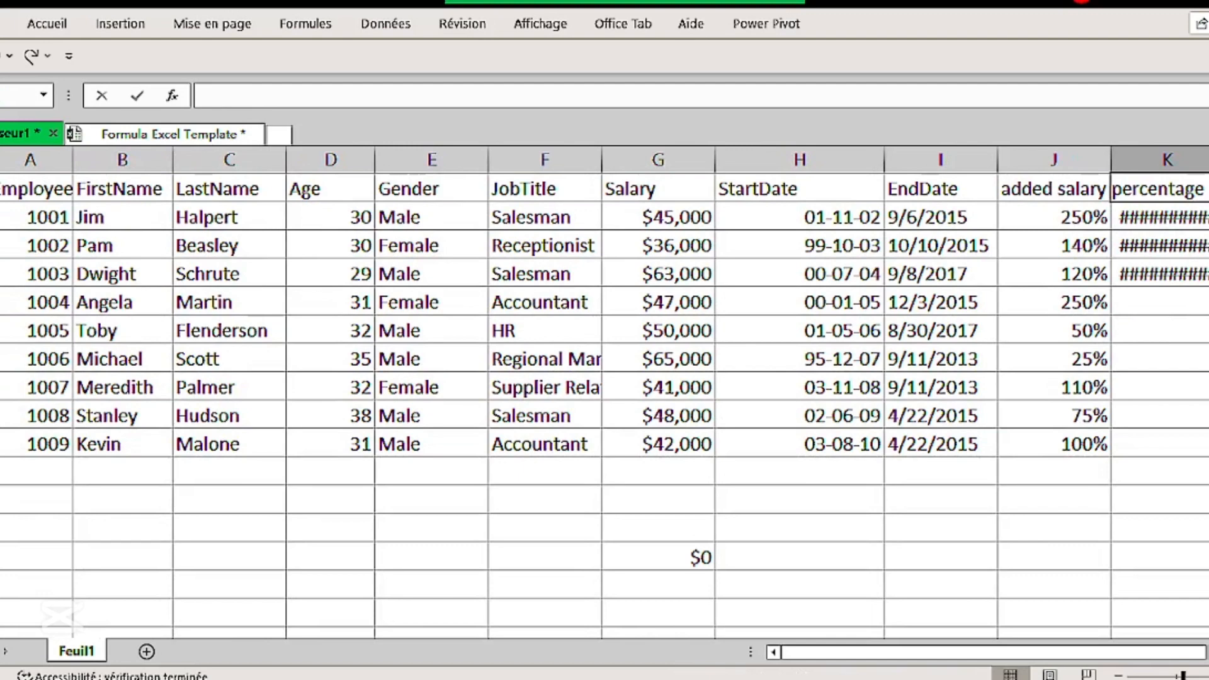
pyautogui.doubleClick(1208, 160)
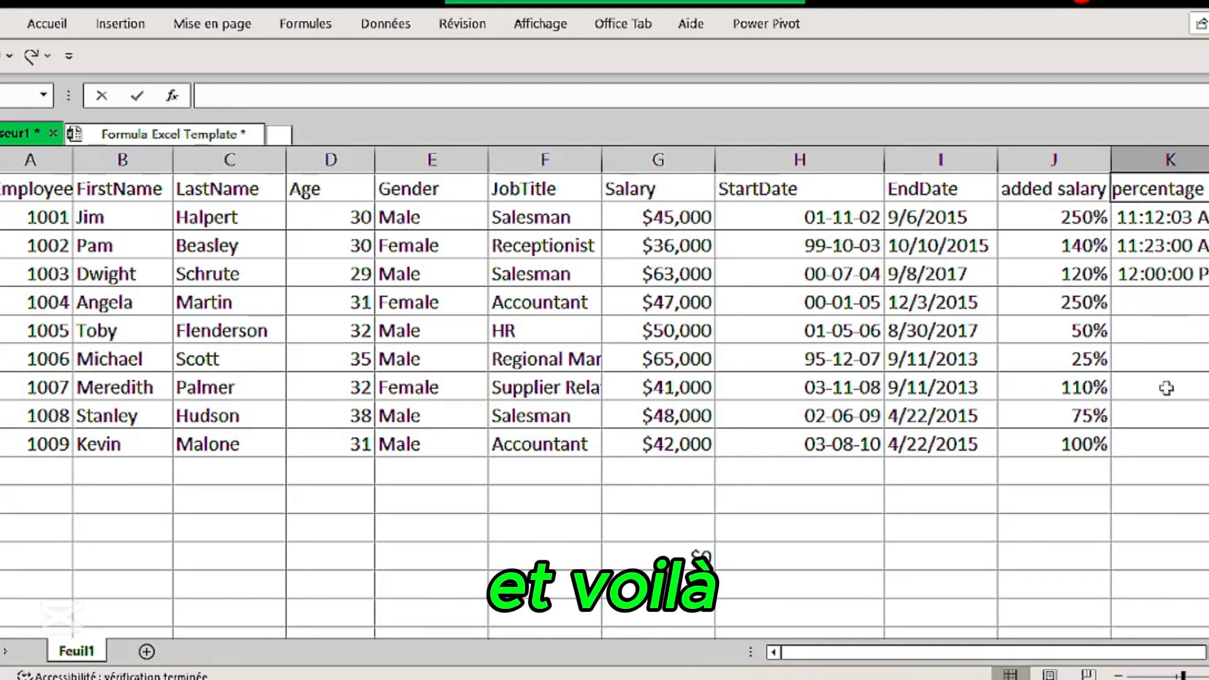